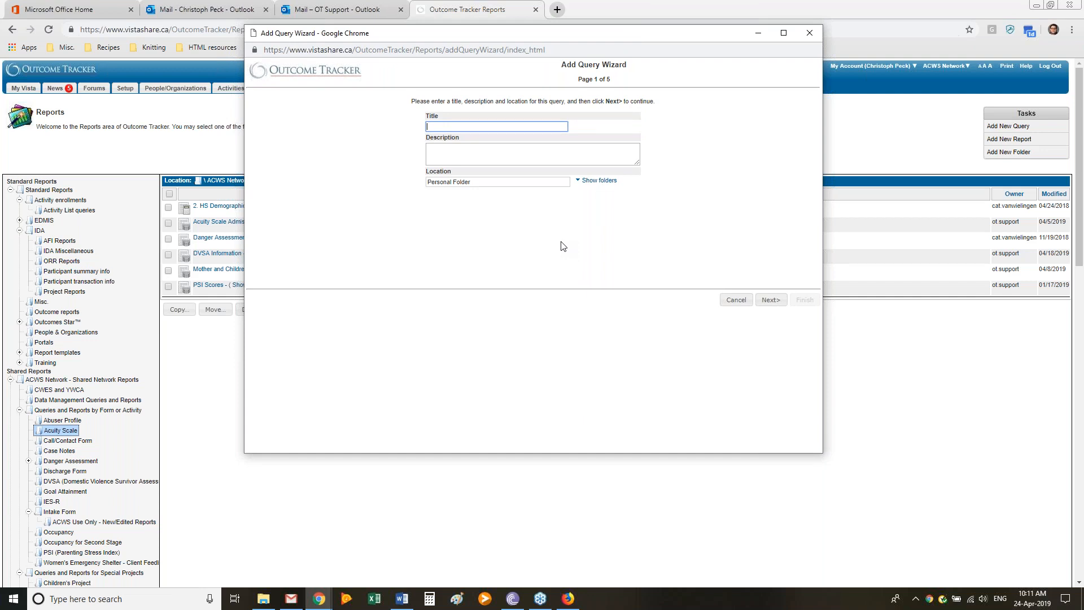
Step: Enter "Clients admitted within a date range" as the new query's title
key("BackSpace")
key("BackSpace")
type("ients admitted within a date rang")
Step: Enter "Pulling from intake to get number of clients admitted" as the query's description
left_click(548, 153)
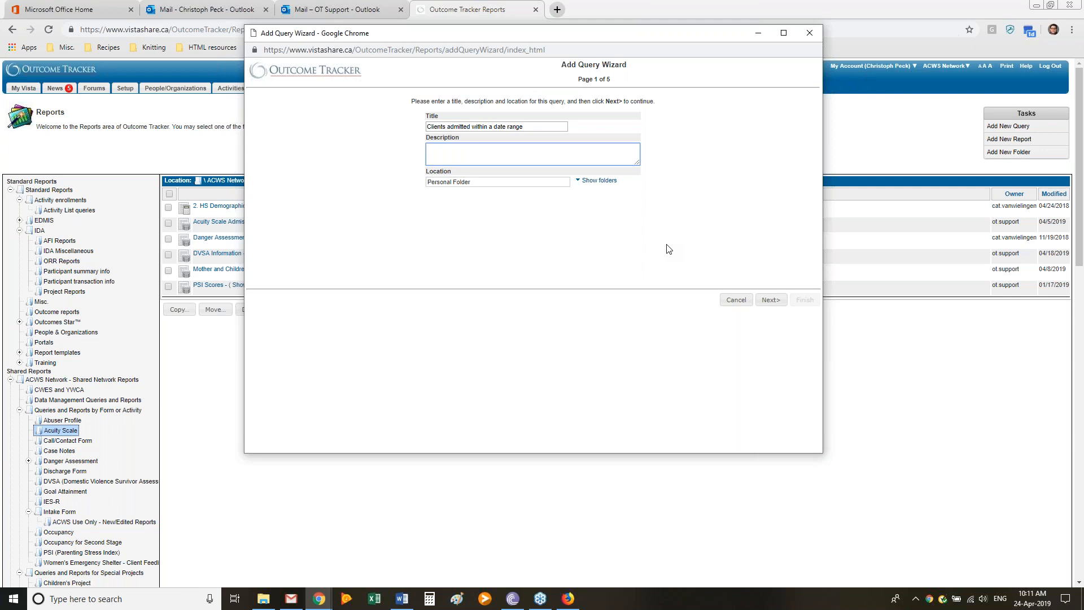
left_click(210, 458)
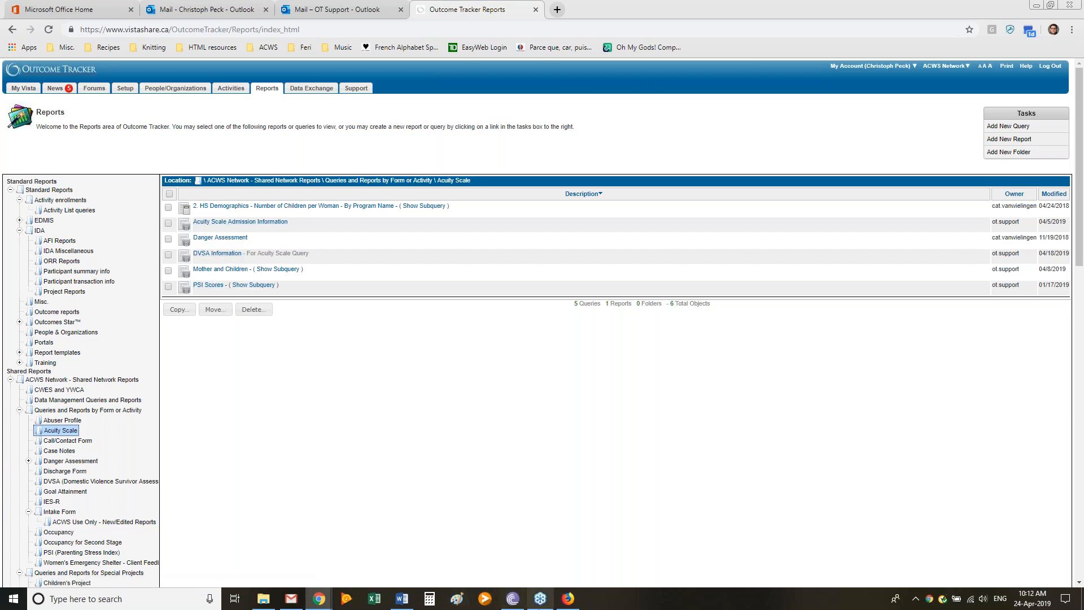
mouse_move(319, 598)
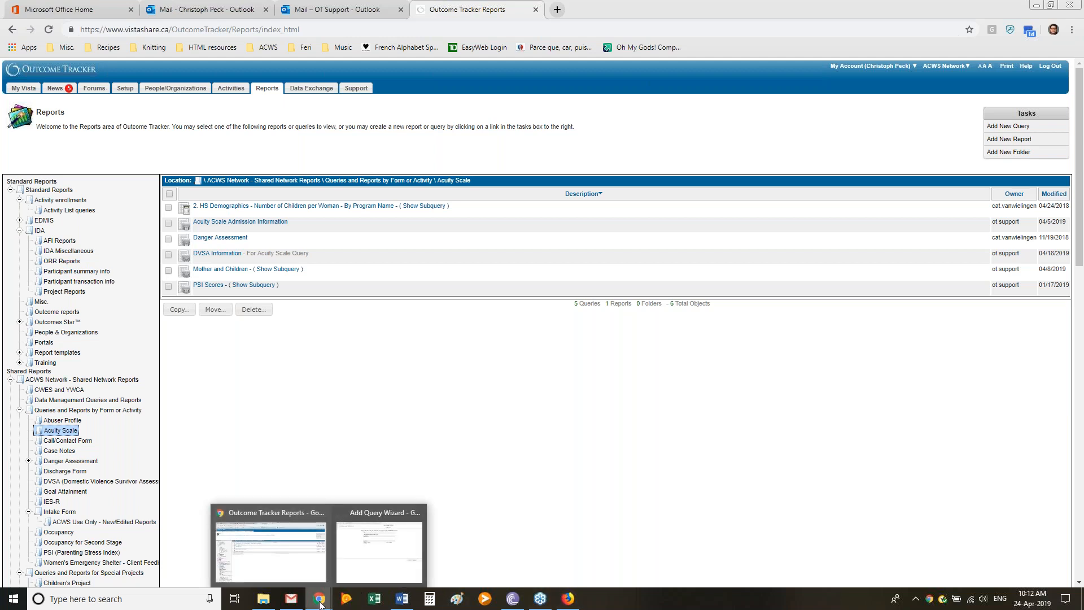
left_click(386, 568)
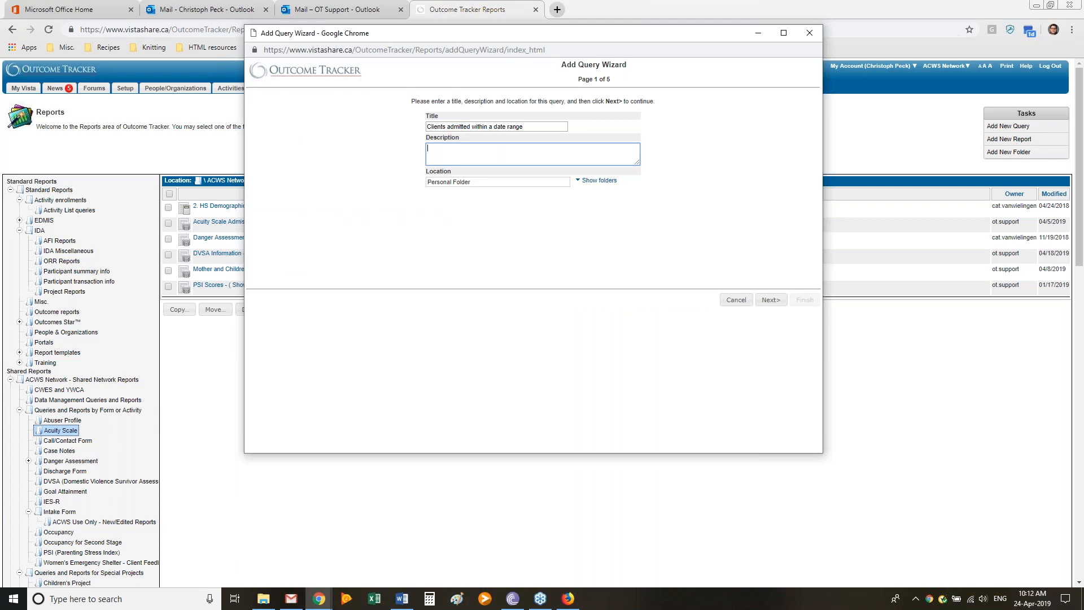
type("Pulling firom intake to get number of clients admitted")
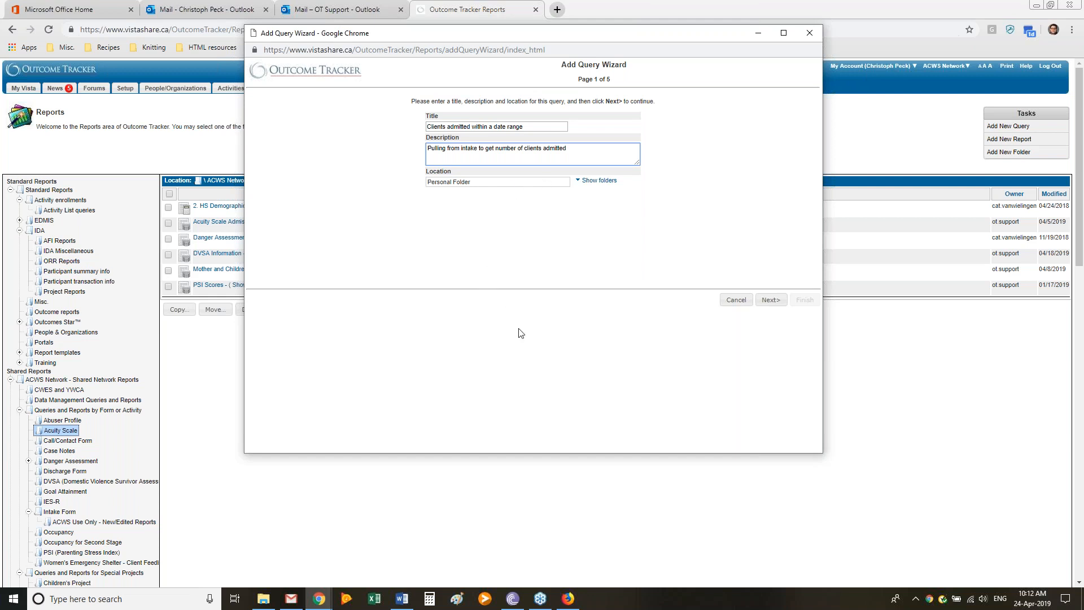
Step: Look through the ACWS Network shared network and shared agency report folders offered as the query's location
left_click(526, 184)
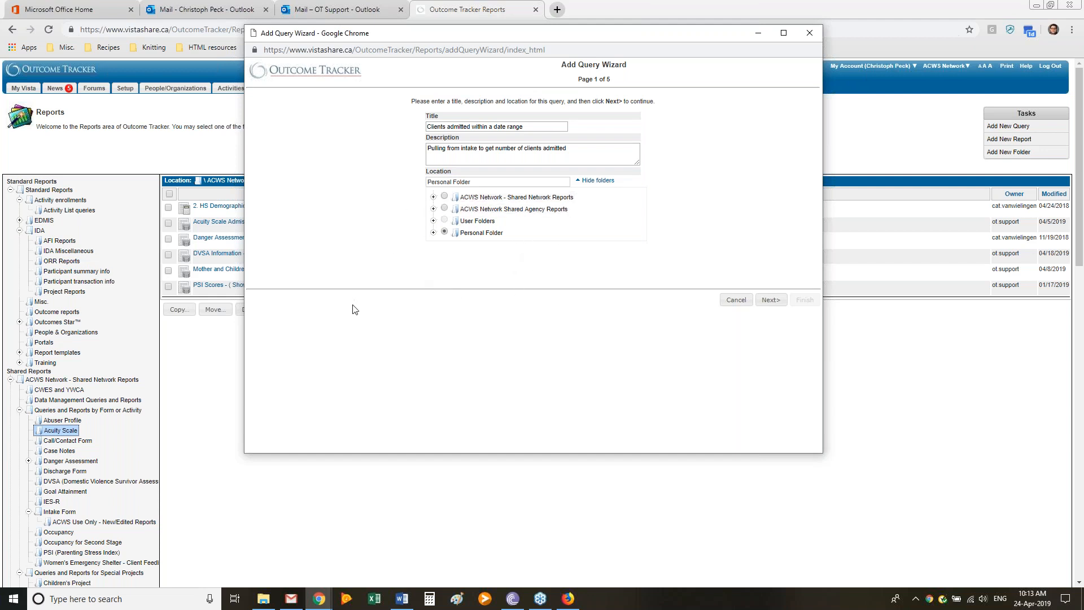
left_click(433, 210)
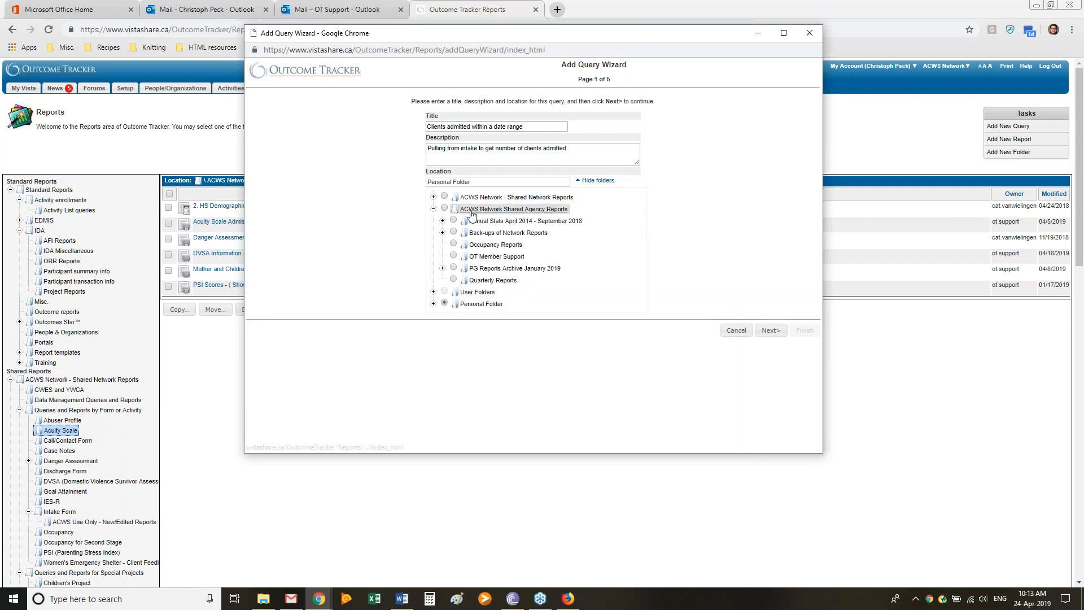
left_click(433, 197)
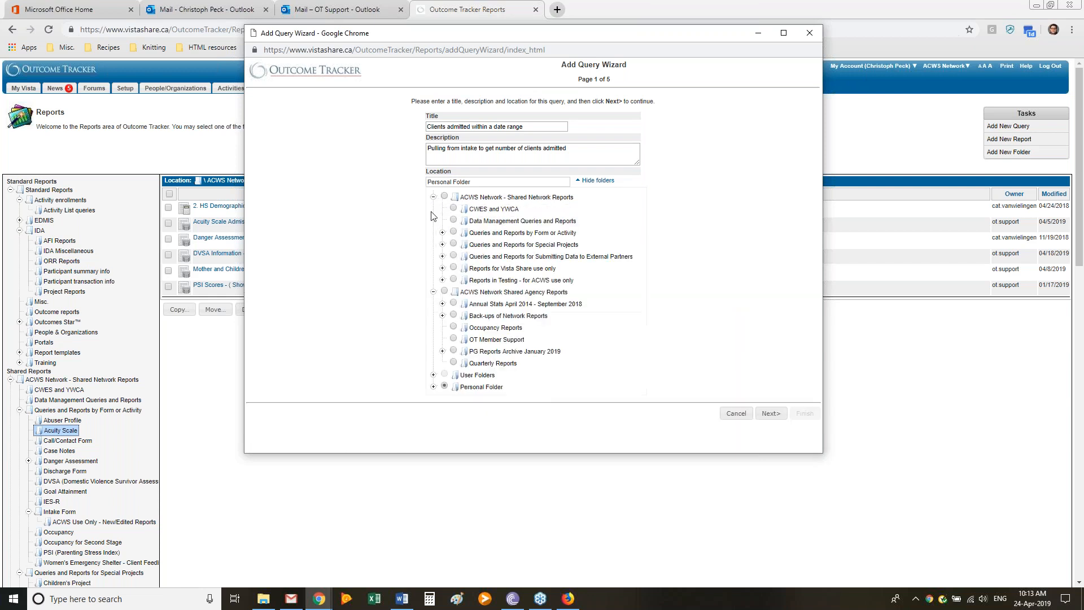
left_click(433, 293)
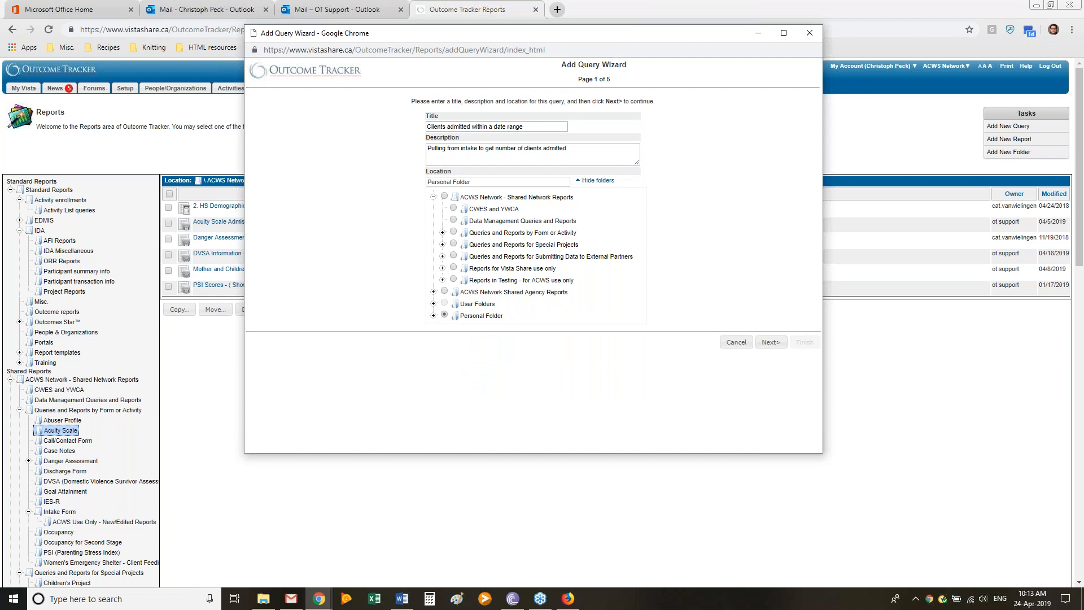
left_click(433, 197)
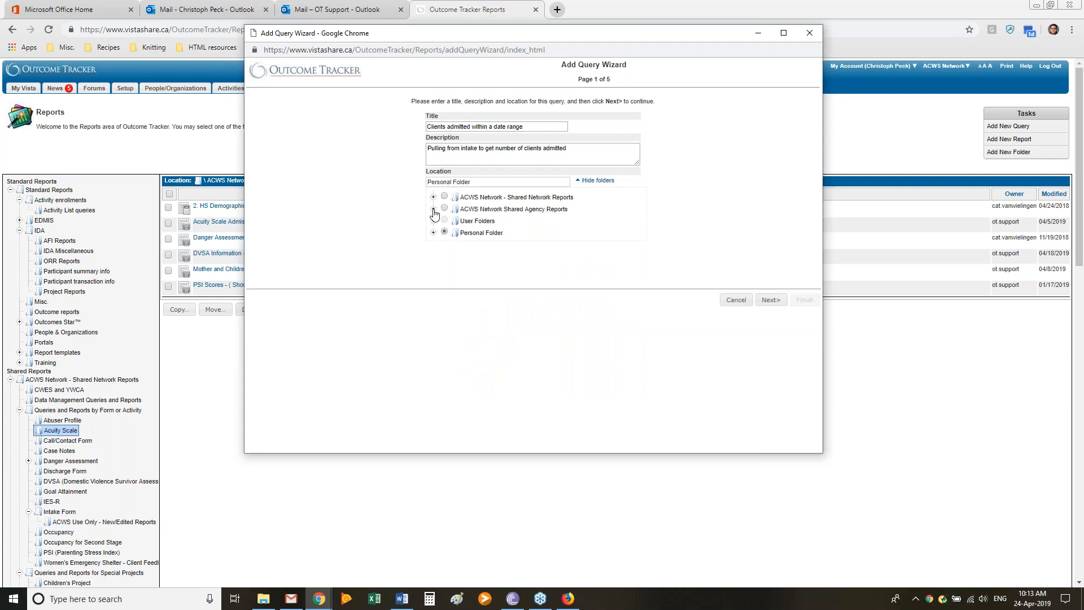
left_click(433, 209)
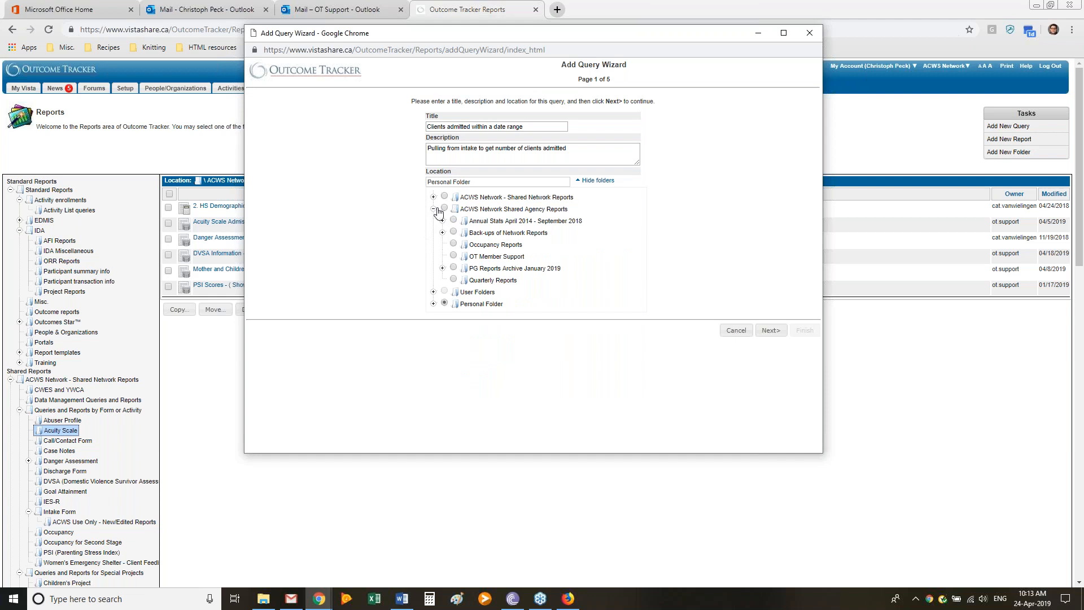
left_click(433, 209)
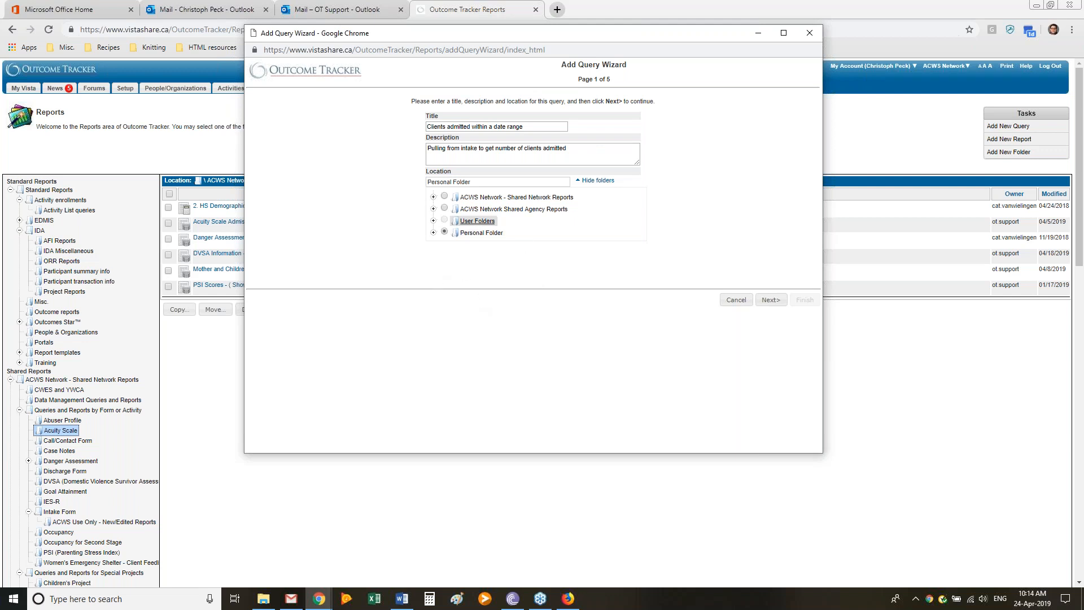
Step: Continue to column selection and add Enrollment Activity Description, Enrollment Begin Date and Enrollment Provider Last First Mdl from the details of all enrollments
left_click(769, 301)
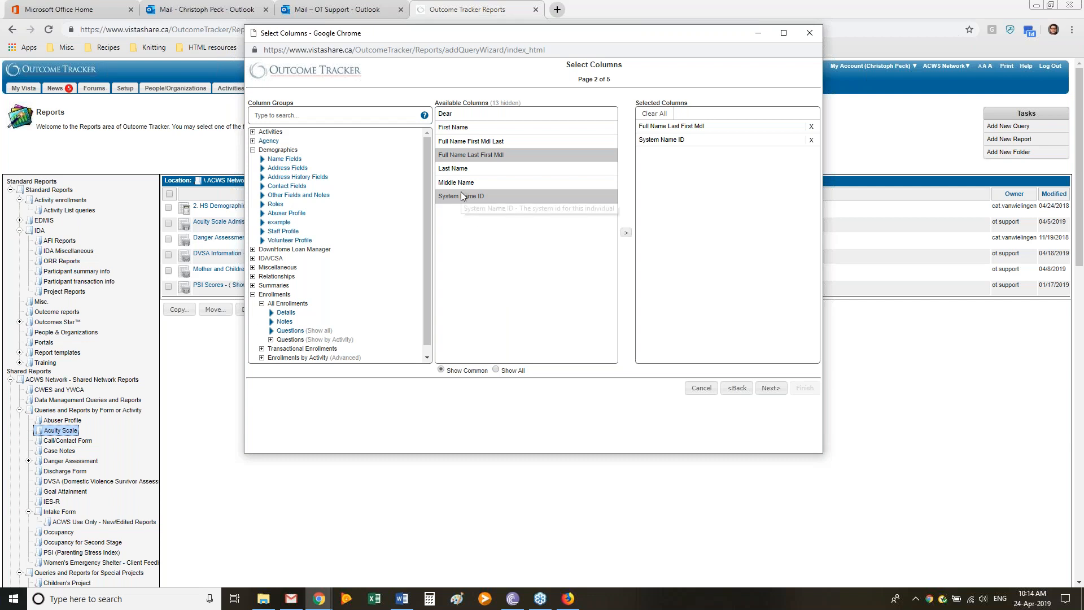
left_click_drag(420, 225, 418, 269)
left_click_drag(424, 229, 418, 277)
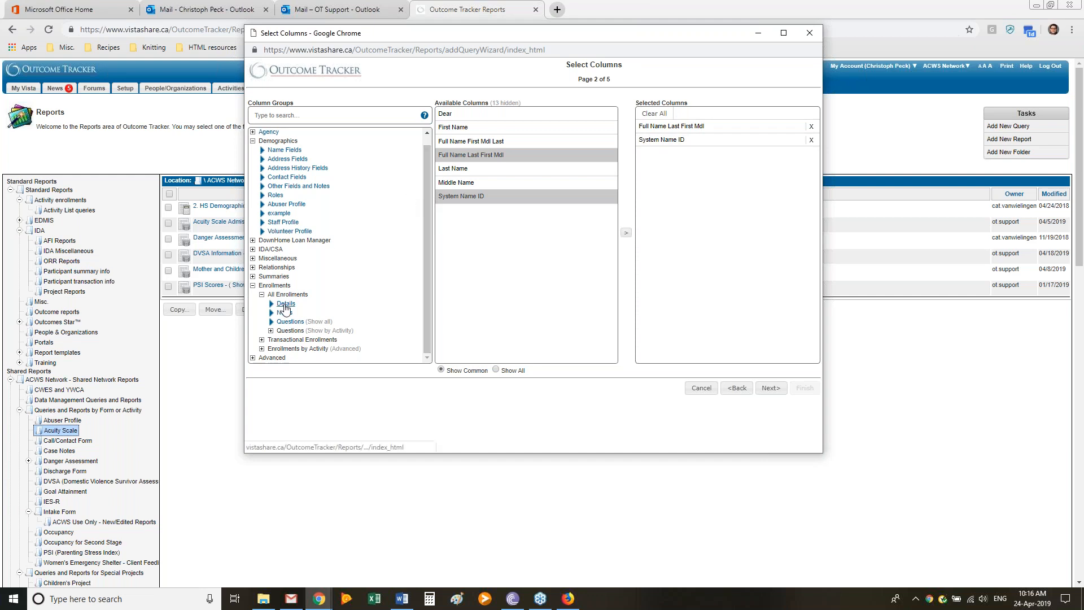
left_click(286, 305)
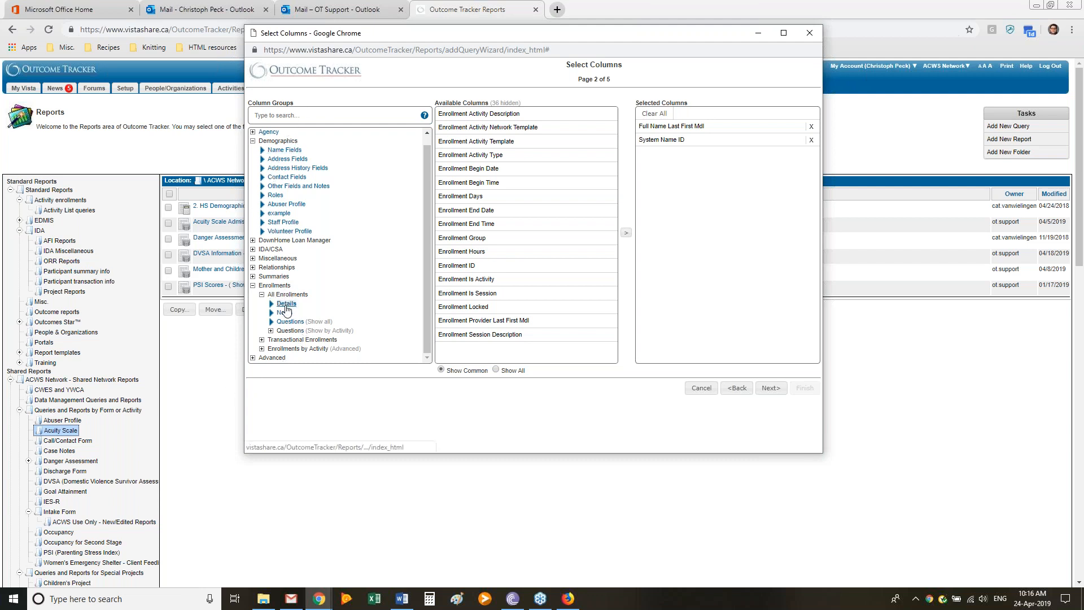
left_click(465, 117)
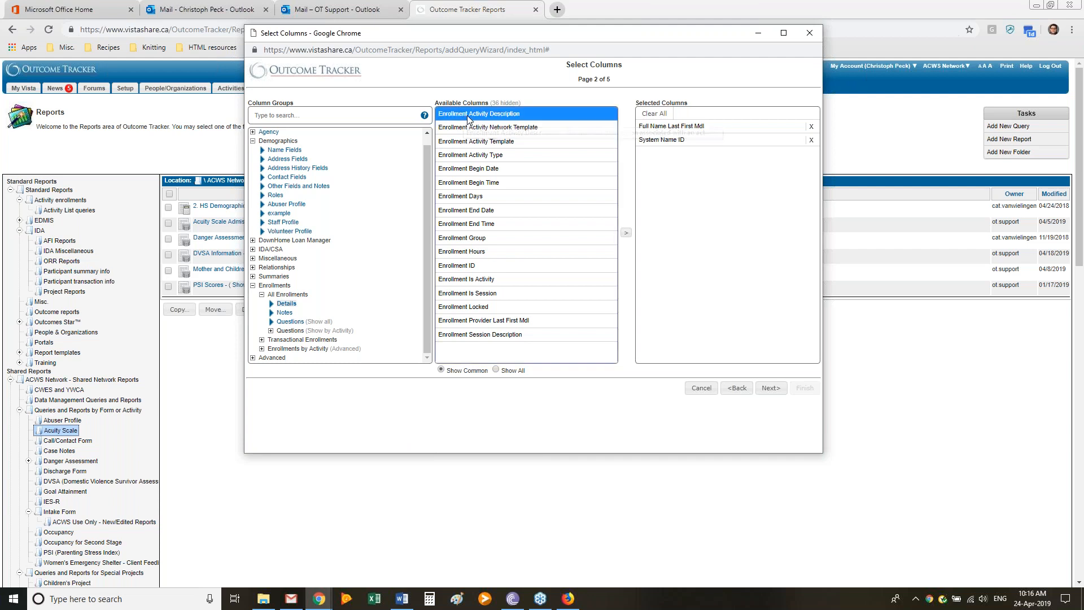
left_click(626, 233)
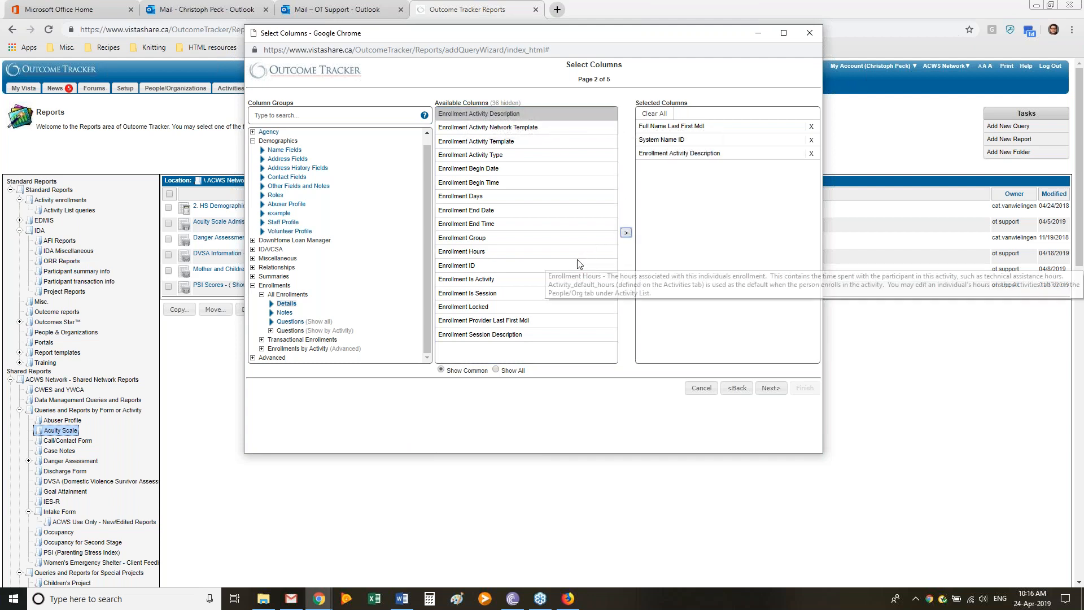
left_click(502, 169)
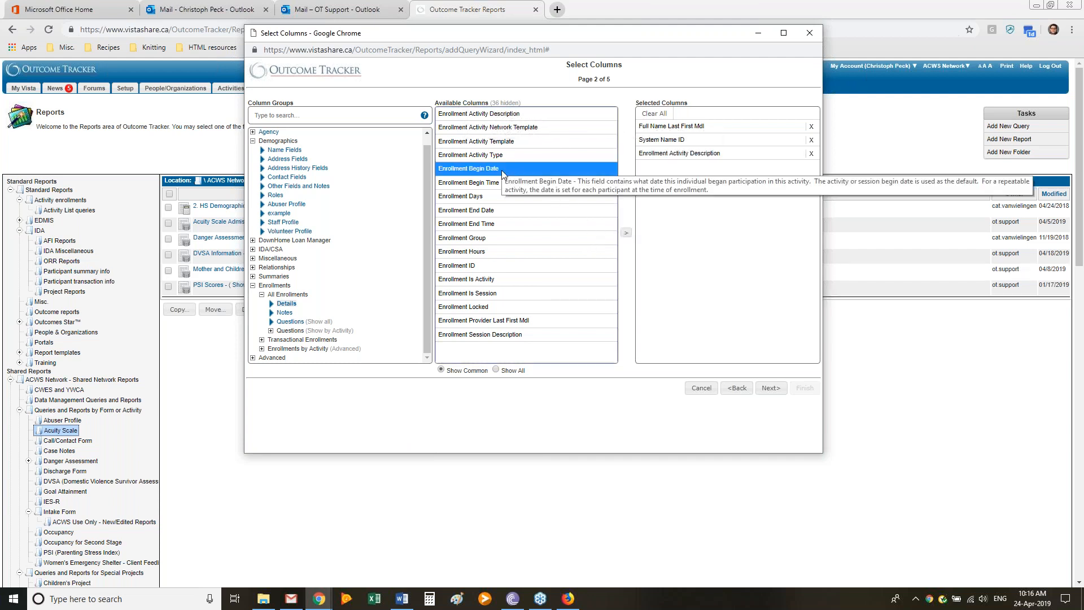
left_click(626, 234)
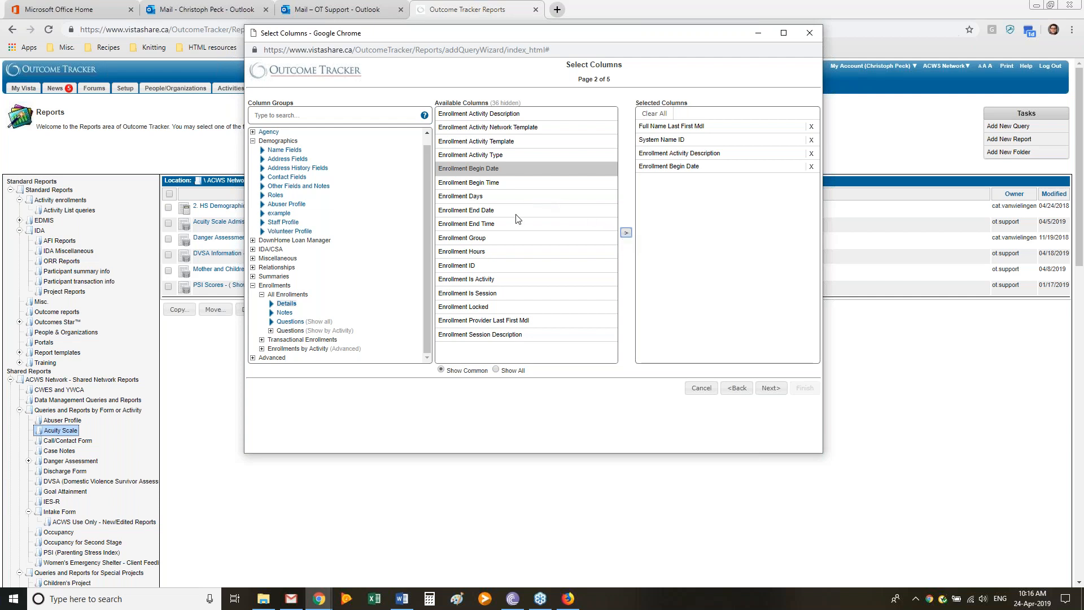
left_click(499, 321)
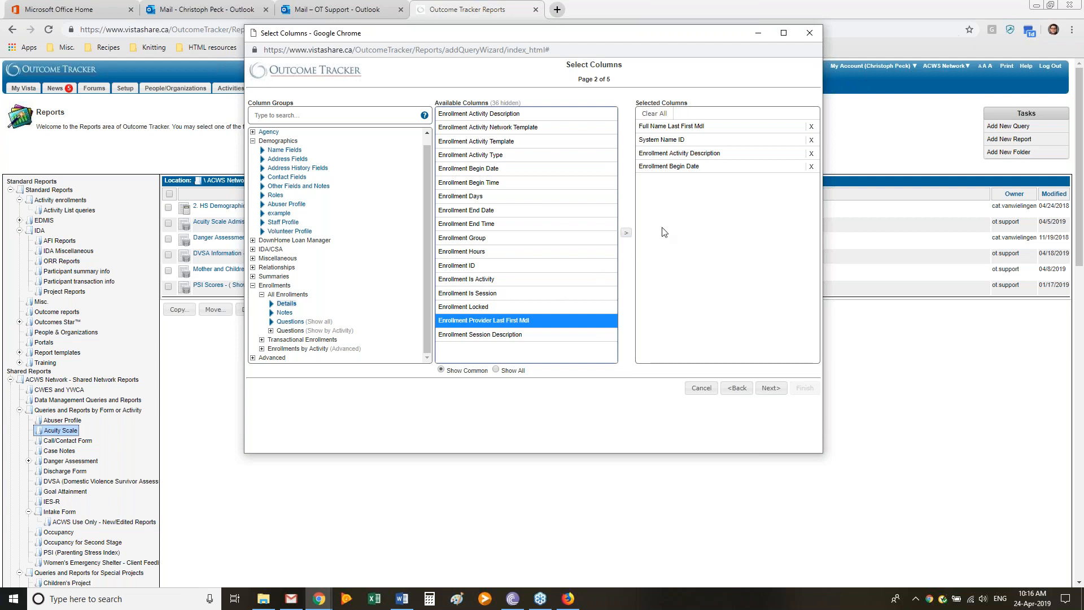
left_click(627, 233)
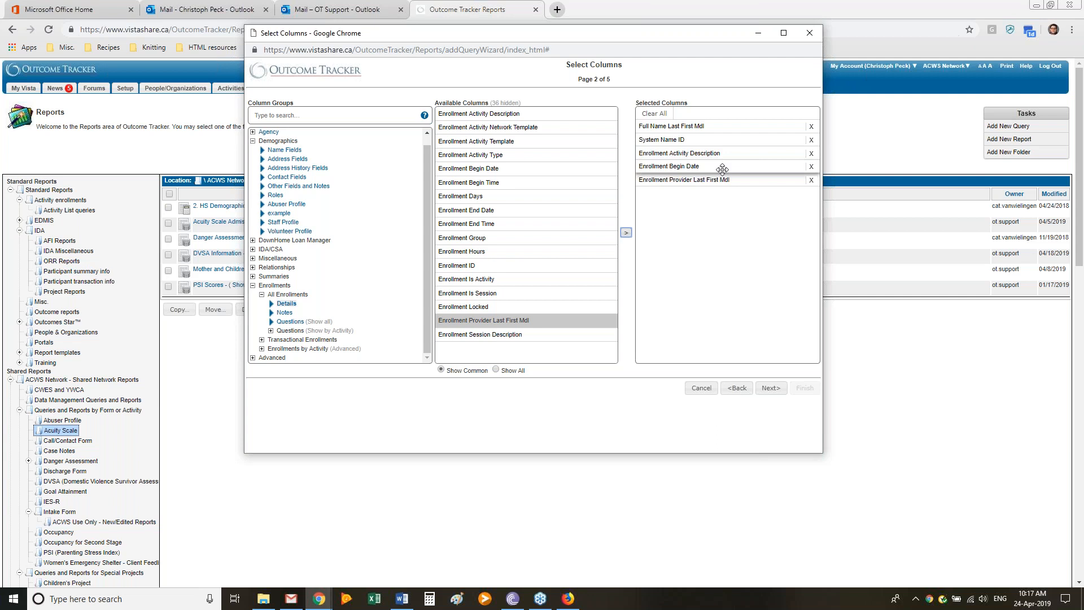
left_click_drag(722, 168, 761, 168)
mouse_move(761, 169)
left_mouse_down()
mouse_move(740, 166)
mouse_move(746, 175)
mouse_move(755, 160)
mouse_move(769, 177)
mouse_move(788, 157)
mouse_move(777, 167)
left_mouse_up()
mouse_move(776, 167)
left_mouse_down()
mouse_move(695, 186)
mouse_move(713, 166)
mouse_move(712, 210)
mouse_move(712, 171)
mouse_move(661, 177)
mouse_move(699, 187)
mouse_move(723, 172)
mouse_move(777, 169)
left_mouse_up()
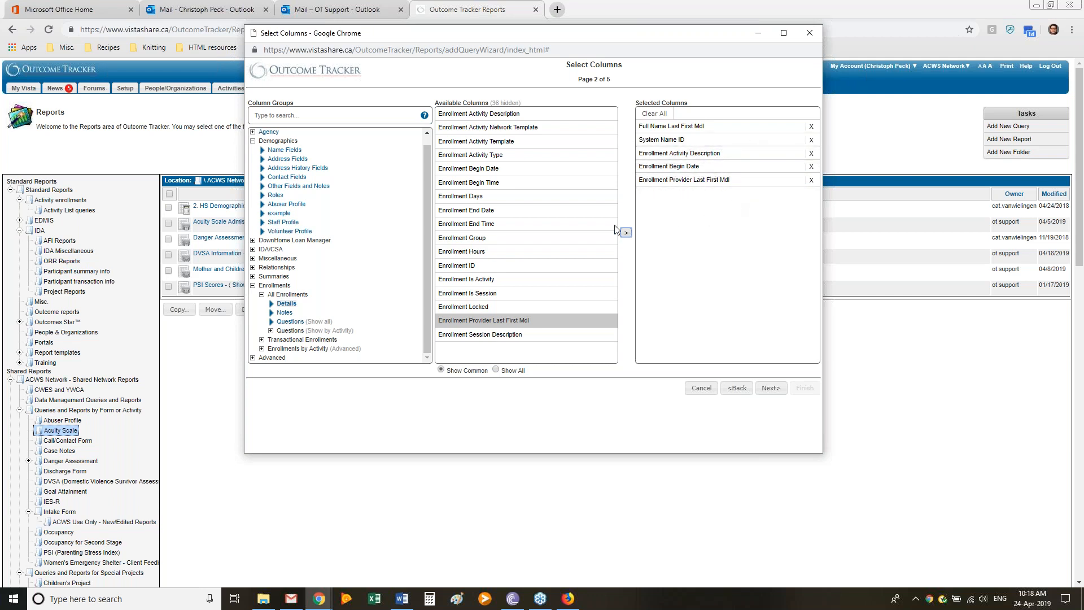
left_click(524, 115)
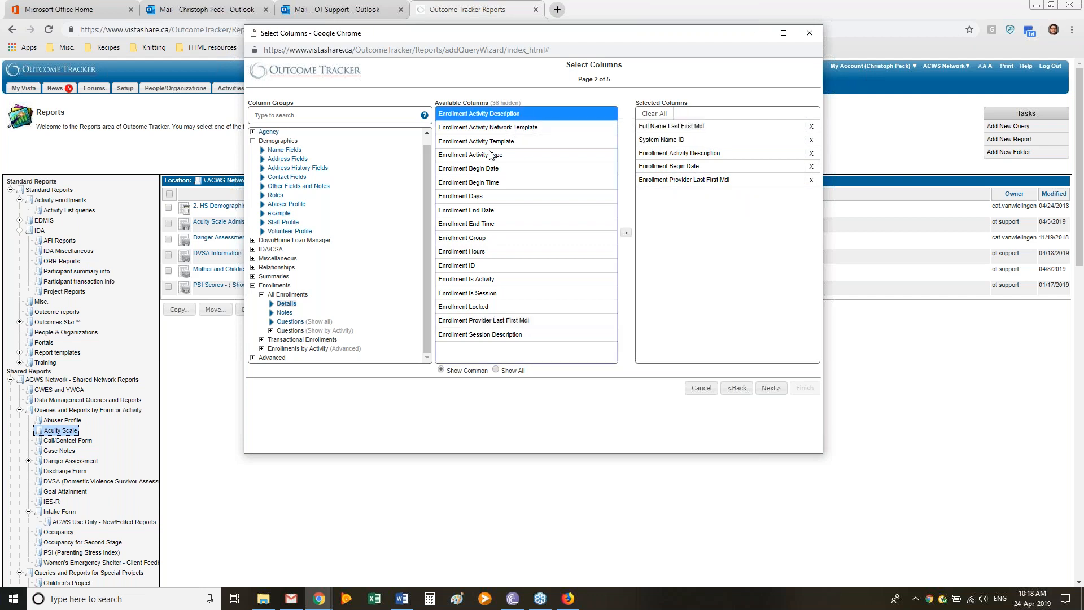
left_click(472, 169)
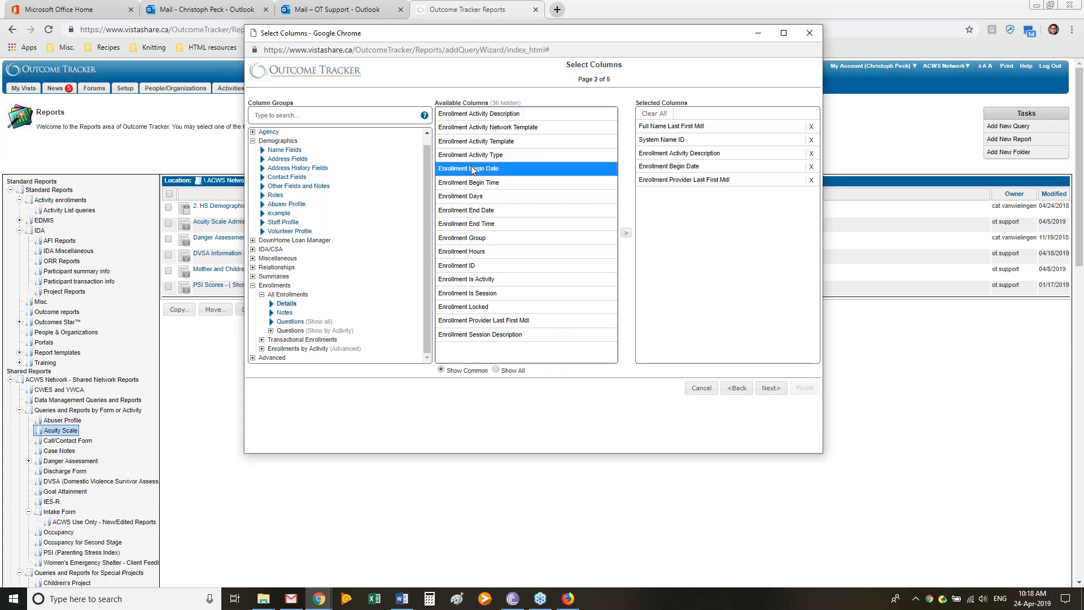
left_click(516, 319)
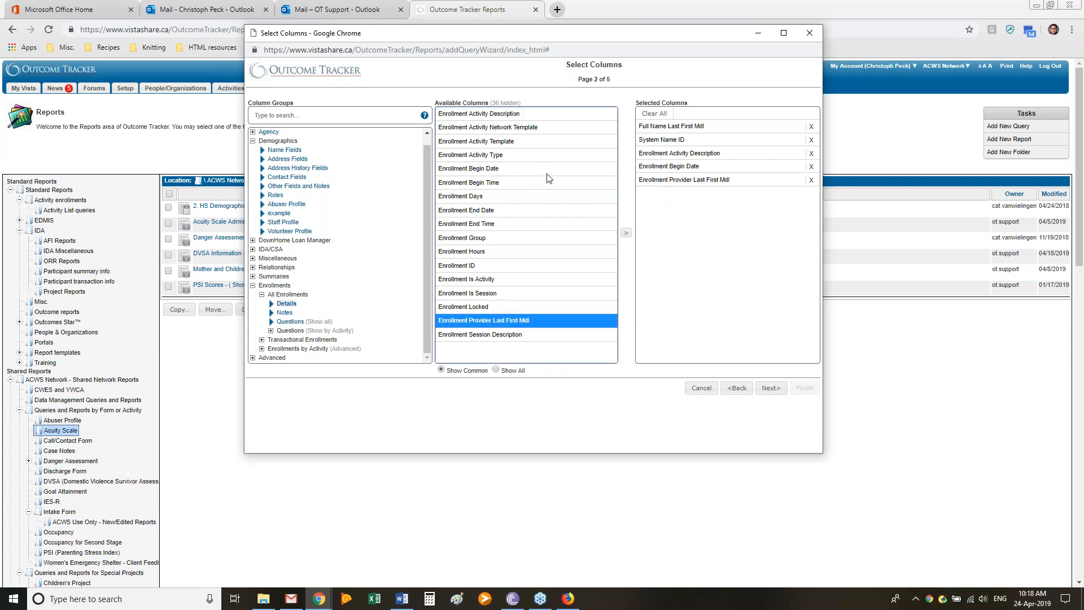
left_click(467, 255)
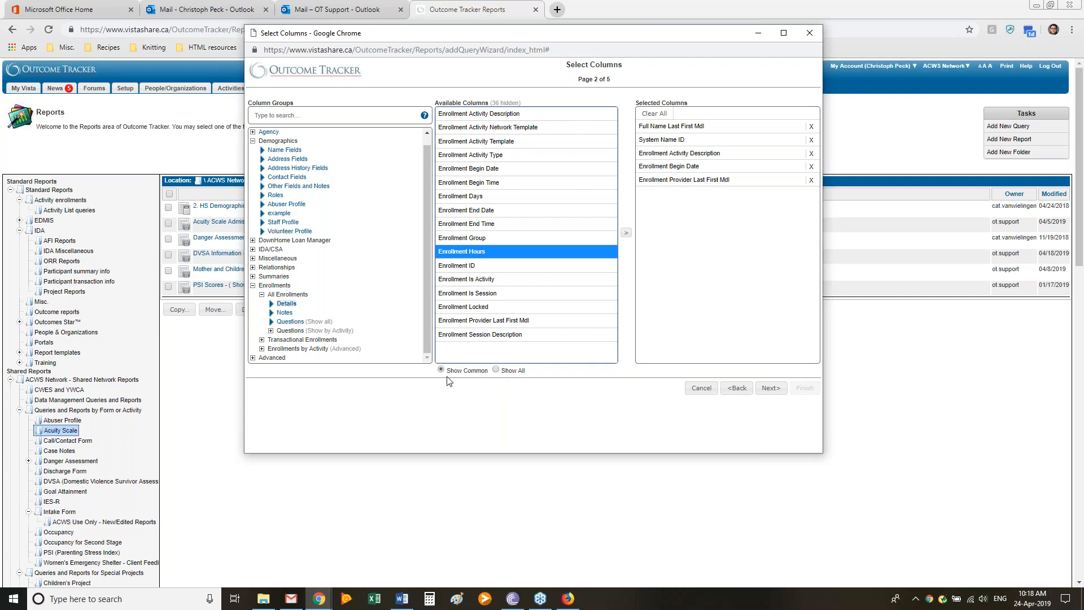
Step: Compare the common enrollment detail columns with the complete list, looking through the extra columns before returning to the common view
left_click(496, 370)
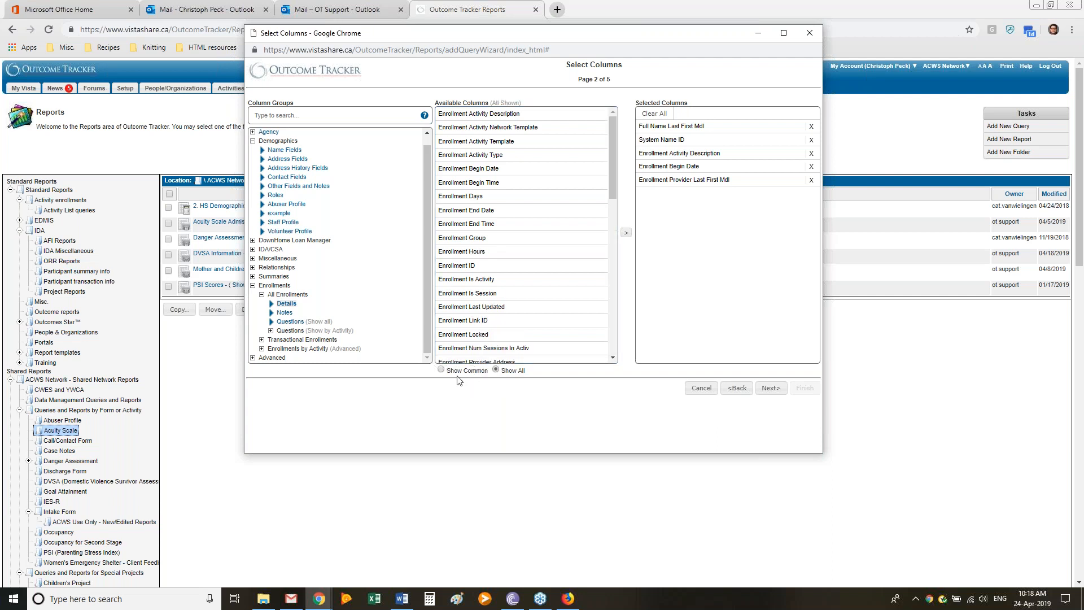
left_click(441, 369)
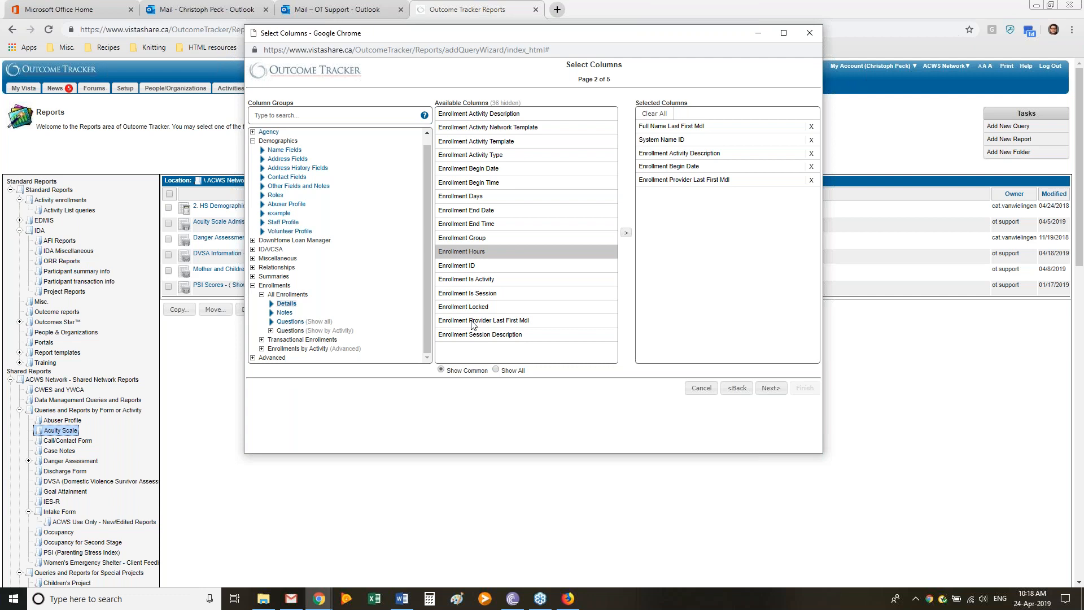
left_click(496, 370)
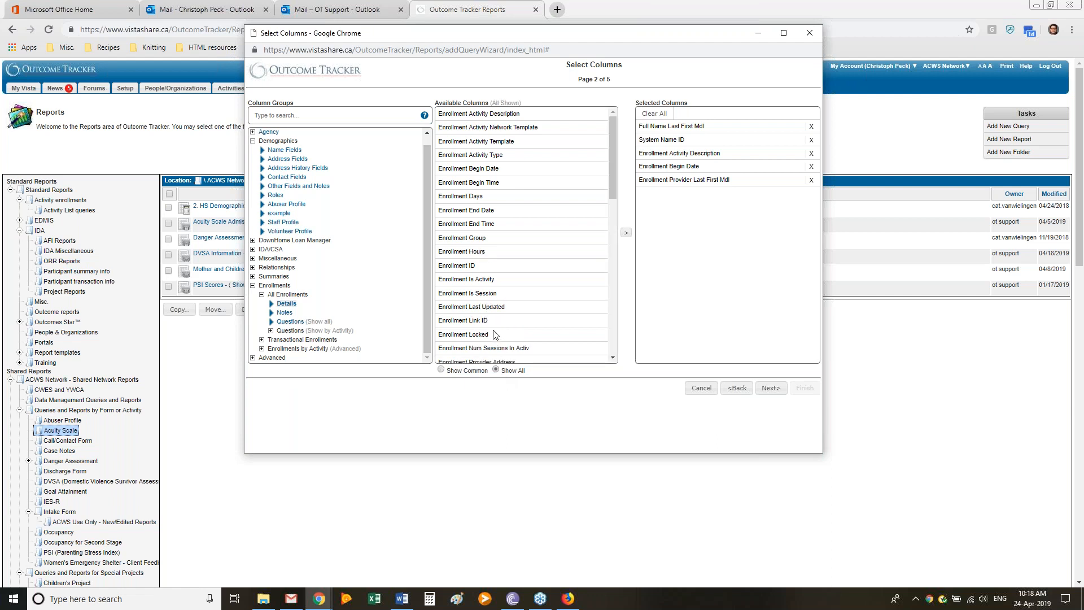
scroll(534, 303, "down", 7)
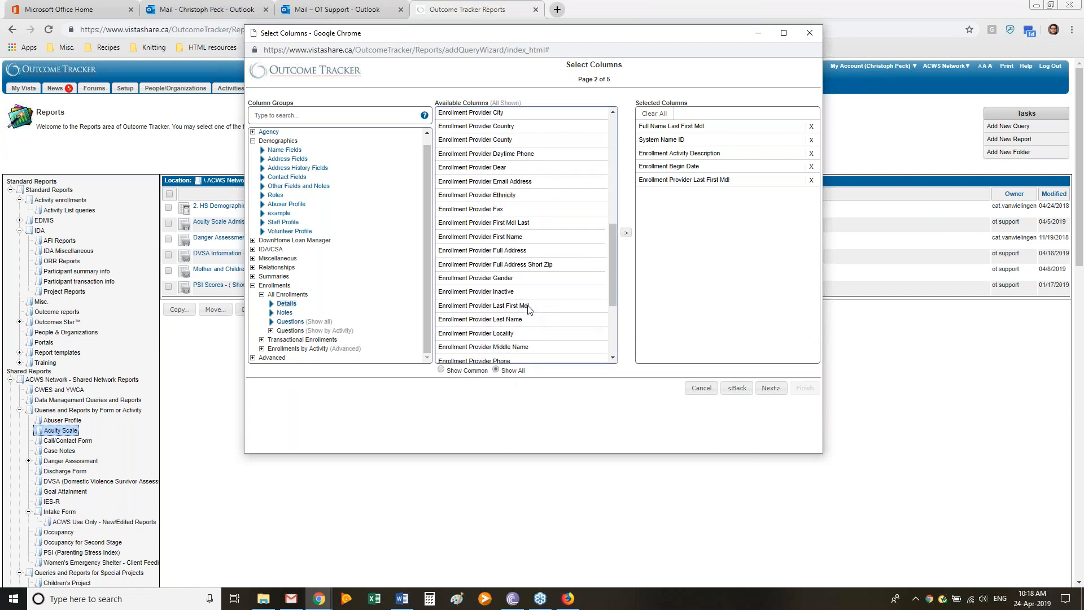
scroll(508, 300, "up", 7)
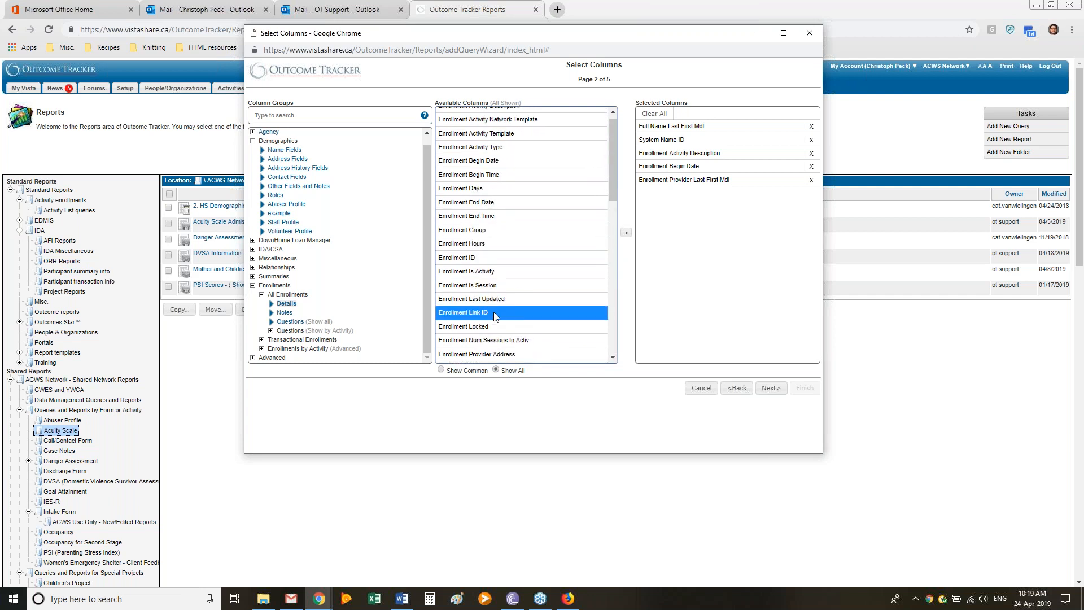
scroll(494, 312, "down", 5)
scroll(493, 312, "up", 5)
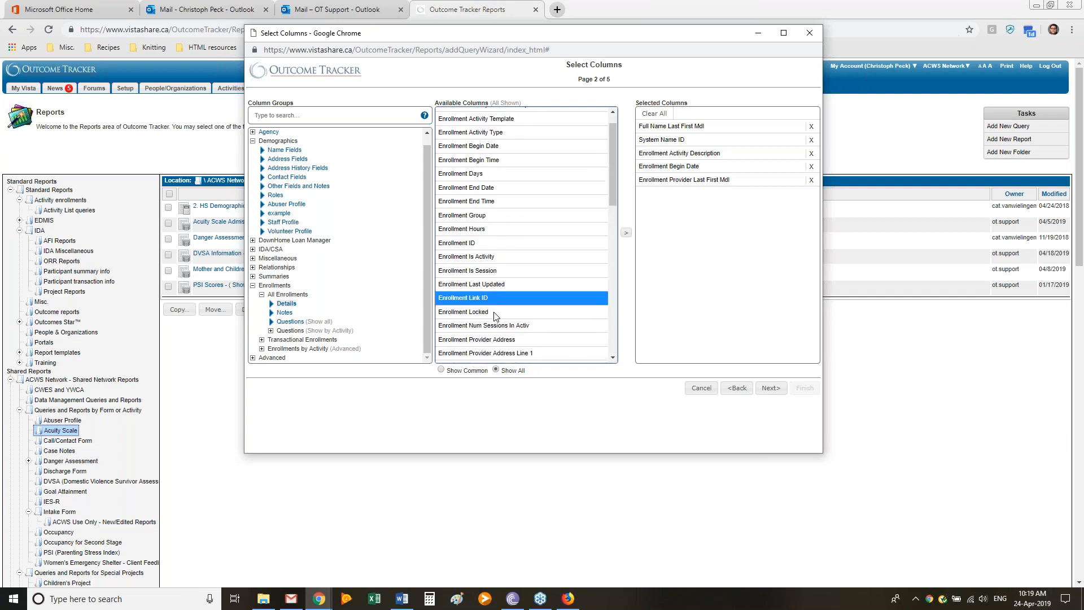
left_click(441, 370)
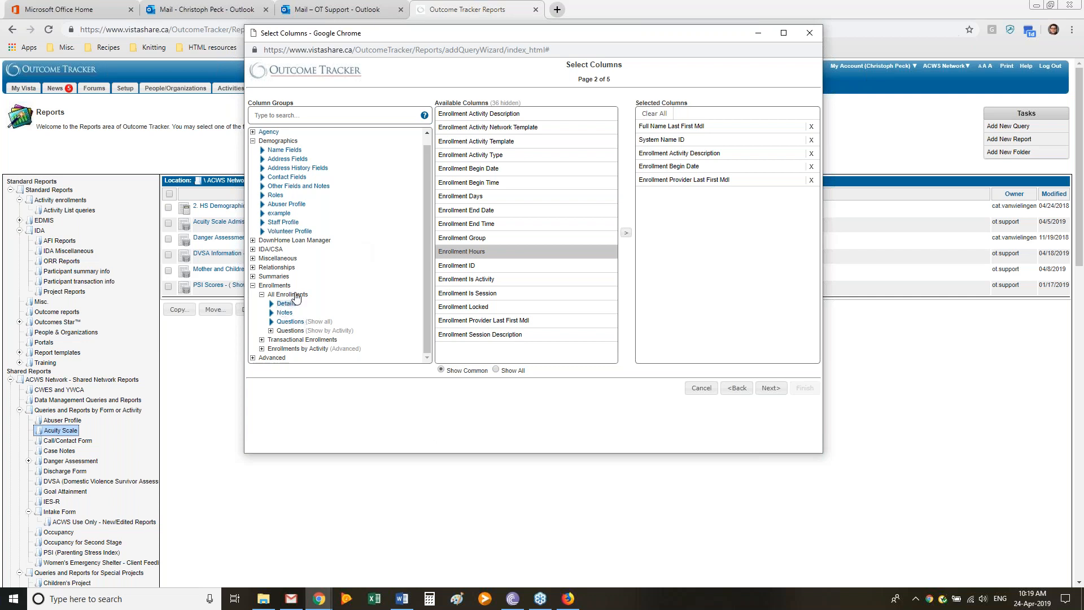
Step: Add every common Admission Intake Form activity question, from the all-enrollments questions by activity under Repeatable Activities, to the selected columns
left_click(292, 332)
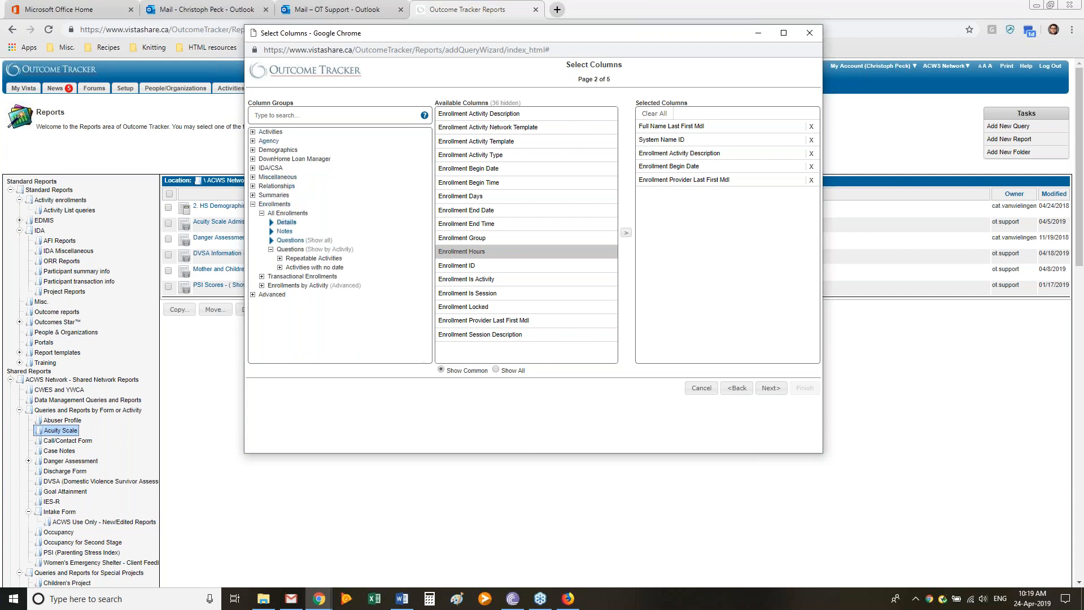
left_click(309, 259)
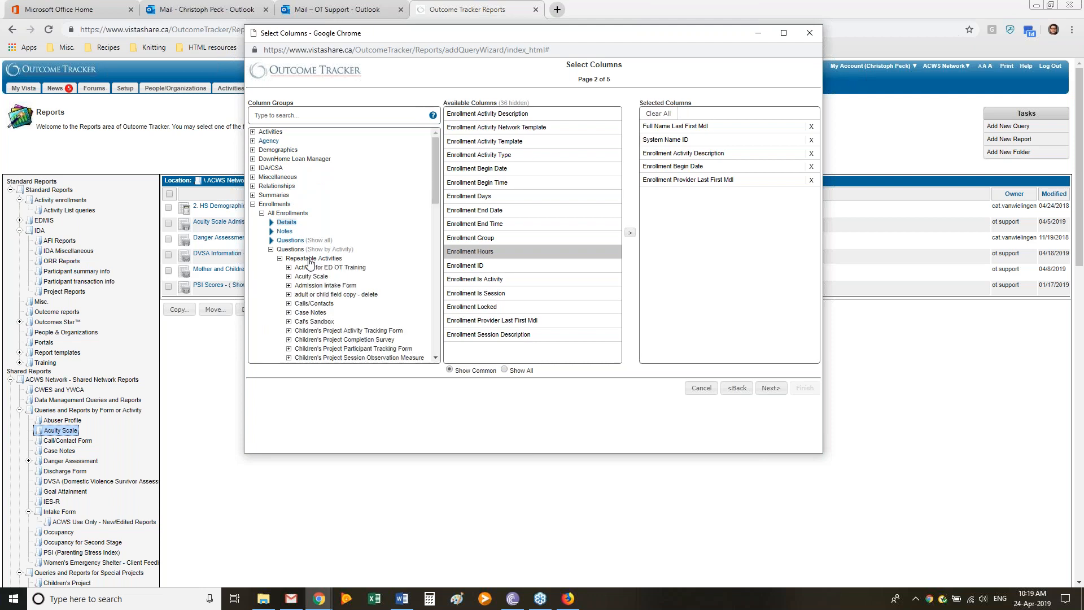
scroll(393, 261, "down", 1)
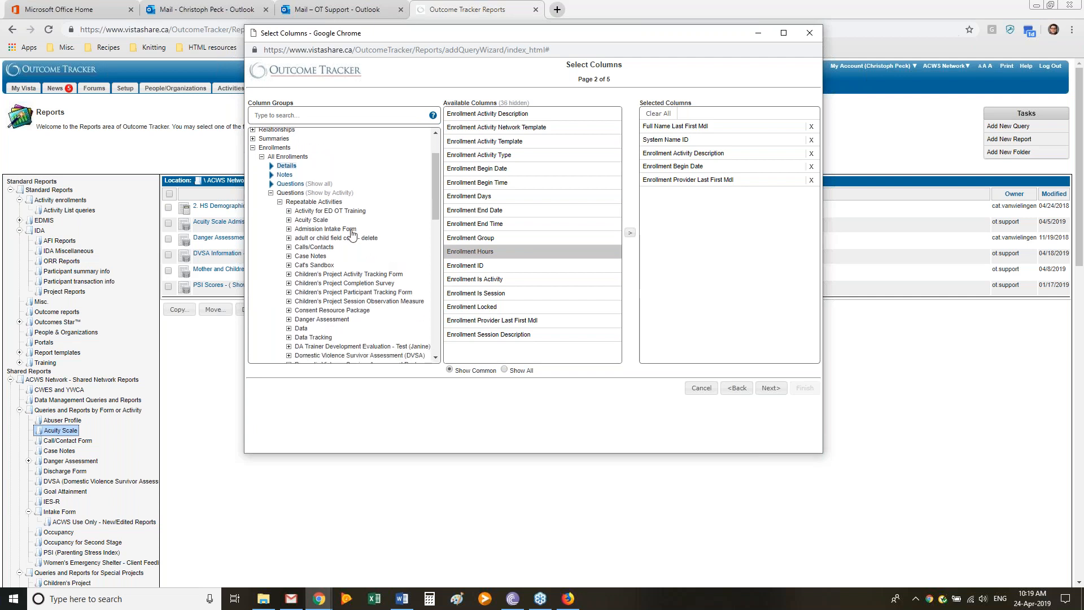
left_click(338, 230)
left_click(509, 223)
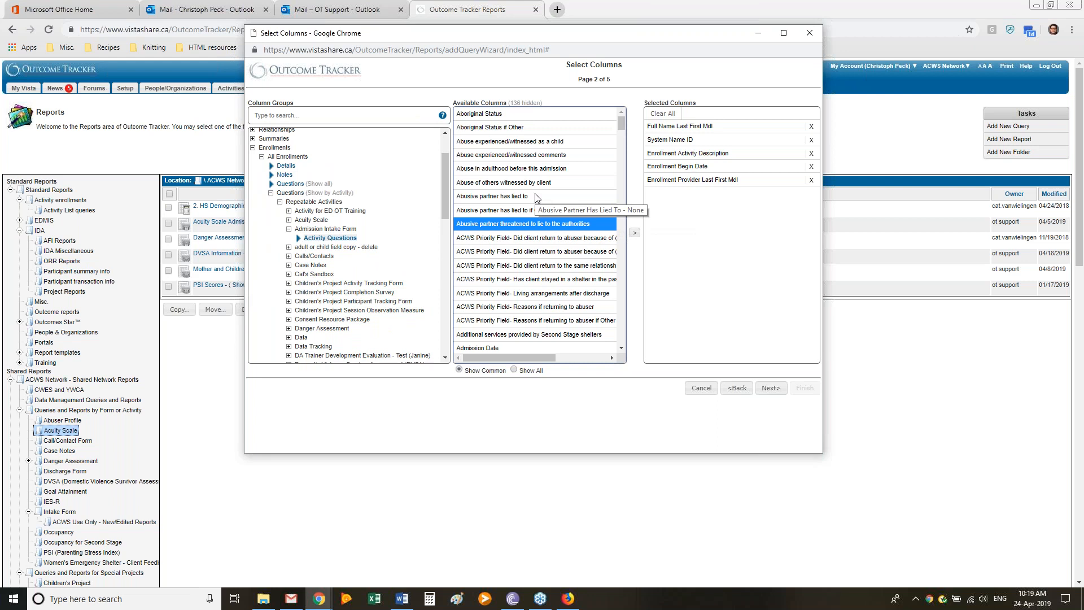
key("ctrl+a")
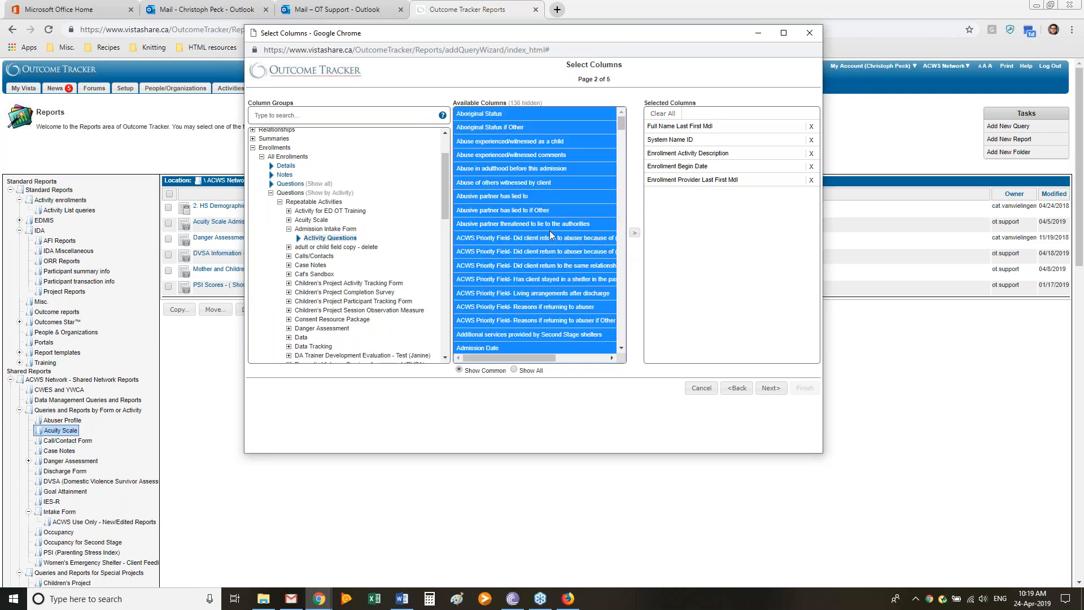
left_click(491, 197)
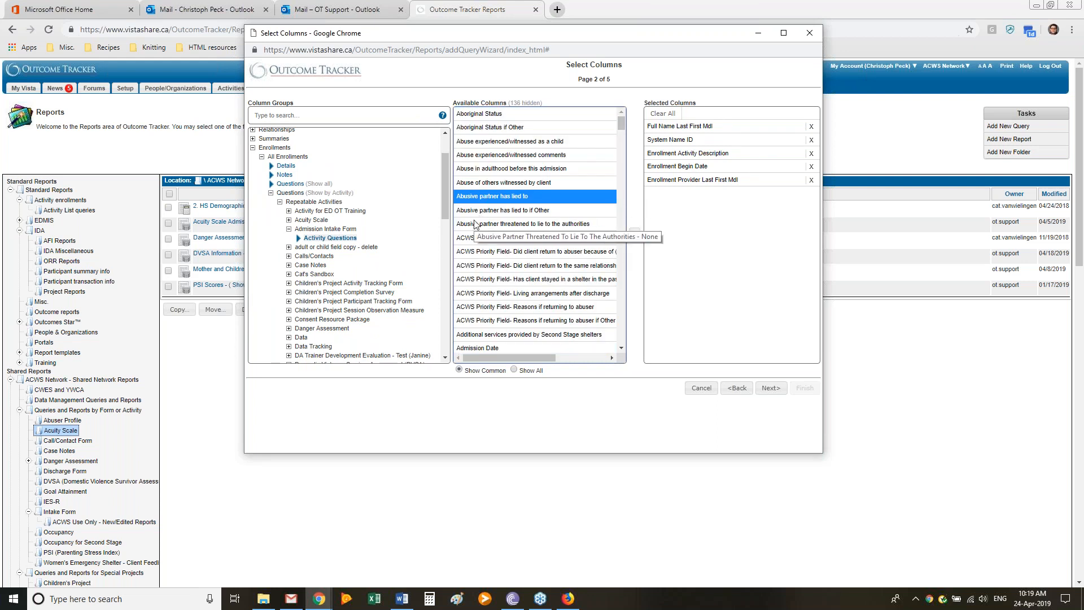
left_click(541, 251)
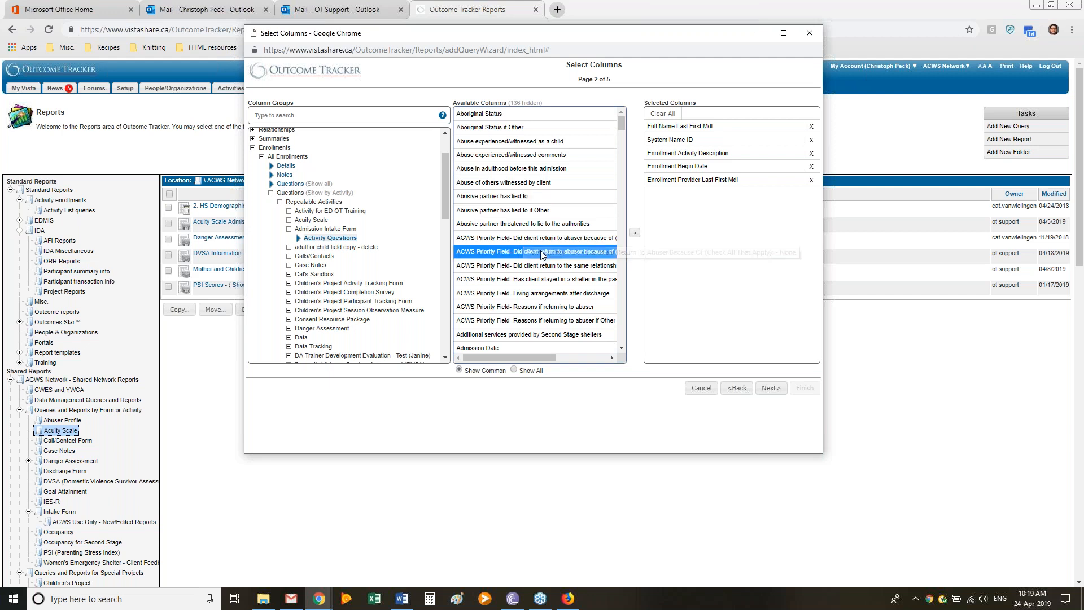
key("ctrl+a")
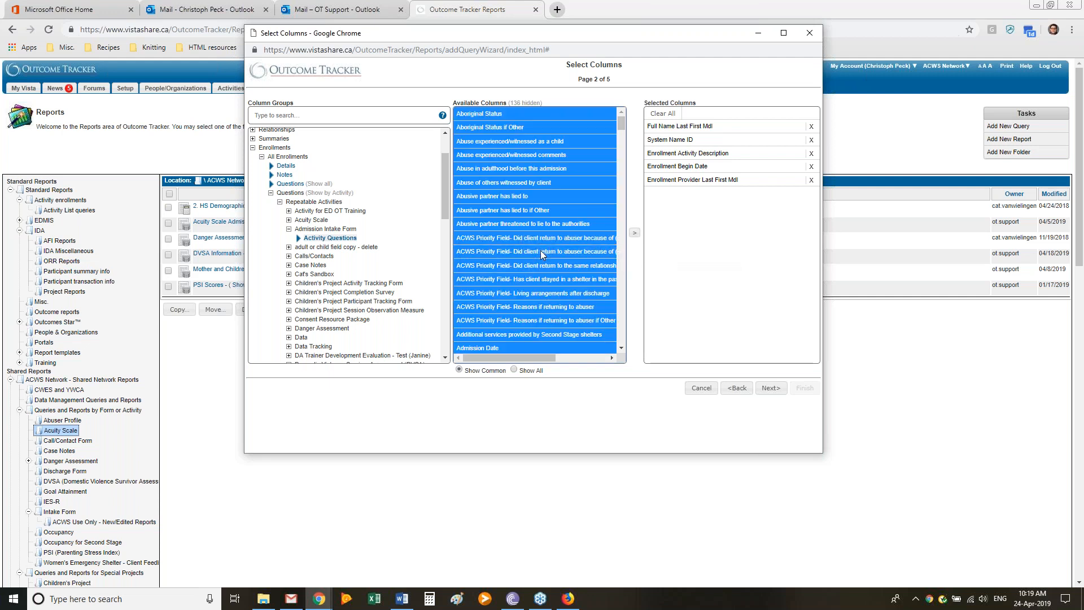
left_click(635, 234)
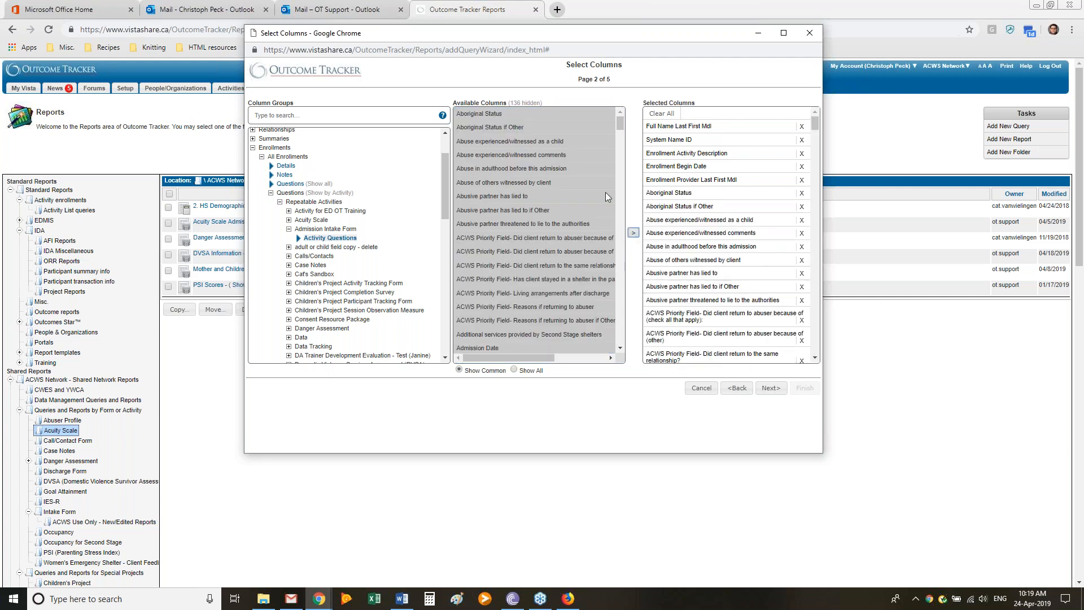
left_click_drag(816, 123, 797, 88)
left_click_drag(619, 122, 604, 81)
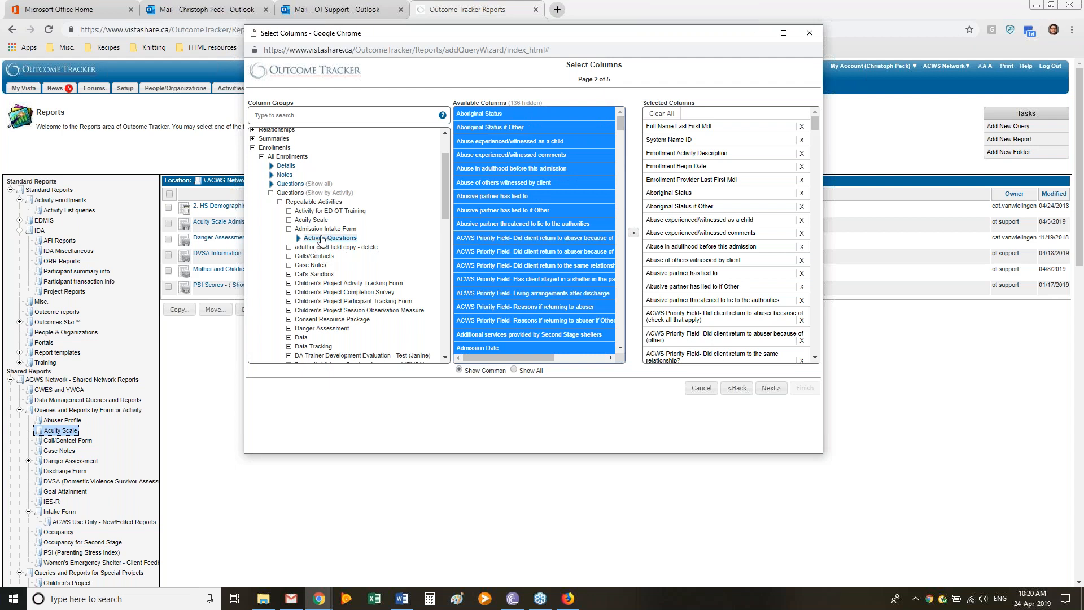
Step: Look through the repeatable activities and view the question columns available for the Goal Attainment and Occupancy forms
left_click_drag(449, 198, 453, 236)
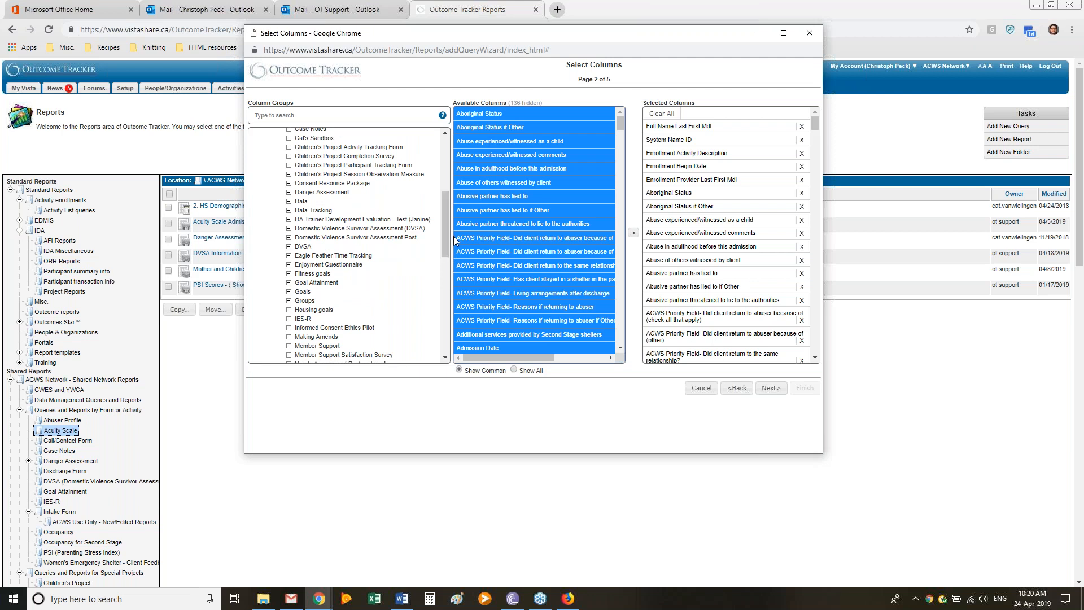
left_click(329, 285)
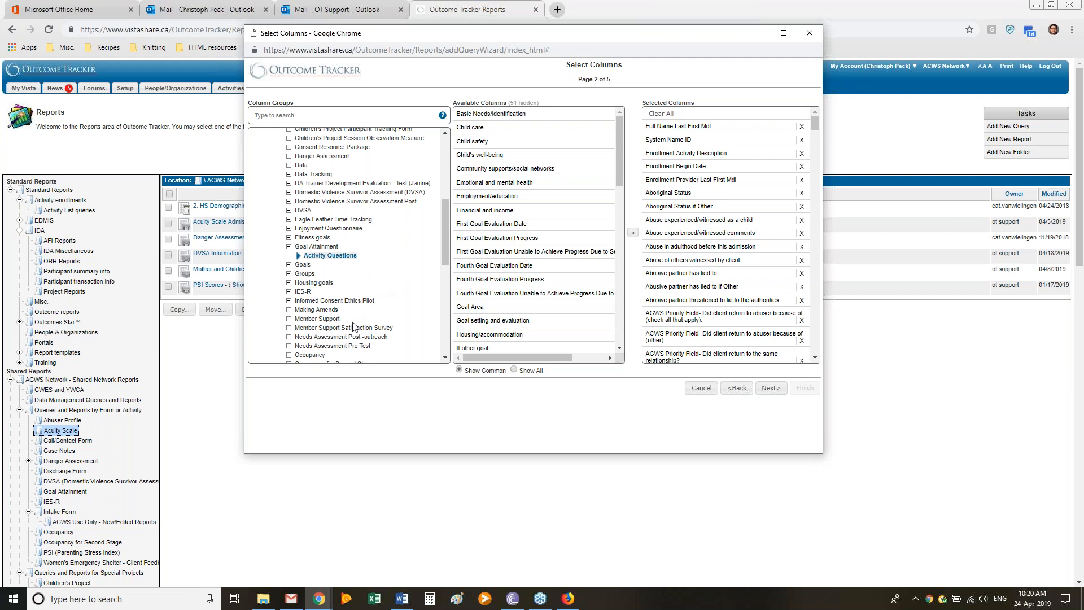
left_click(324, 355)
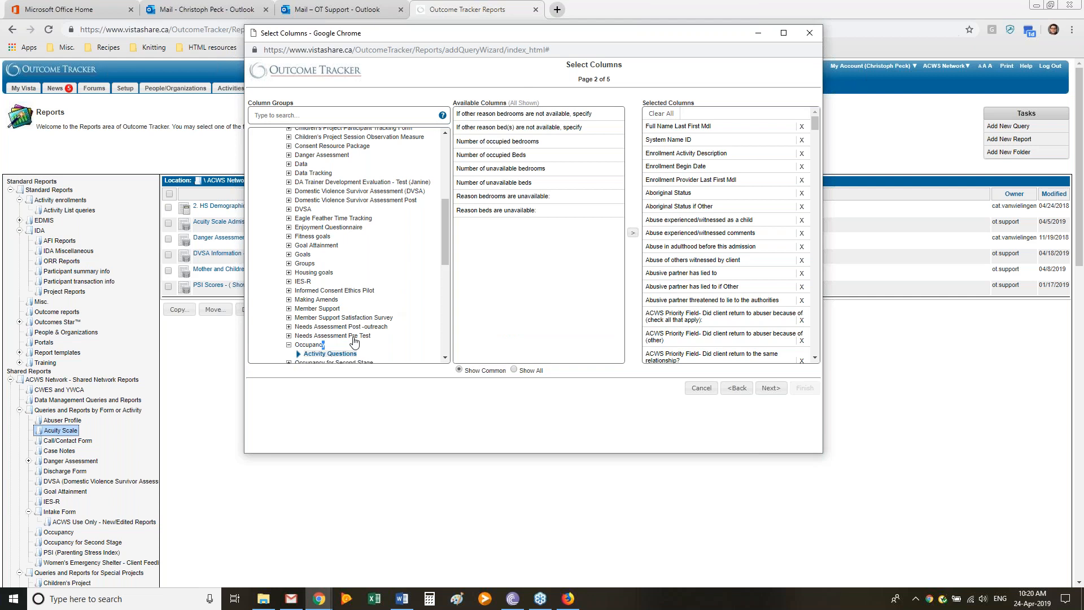
scroll(371, 221, "up", 3)
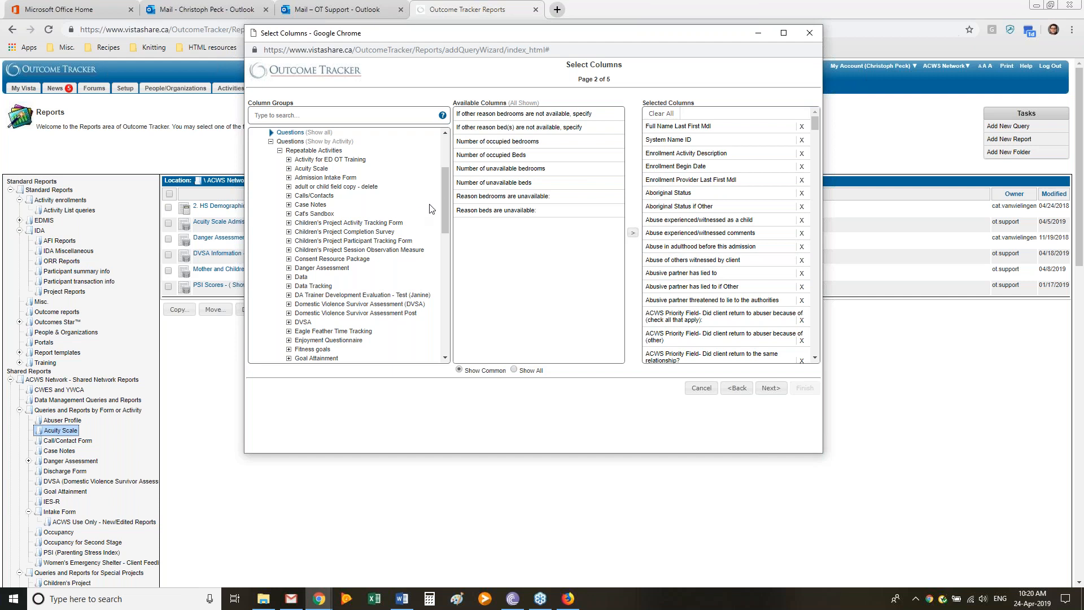
scroll(447, 203, "up", 2)
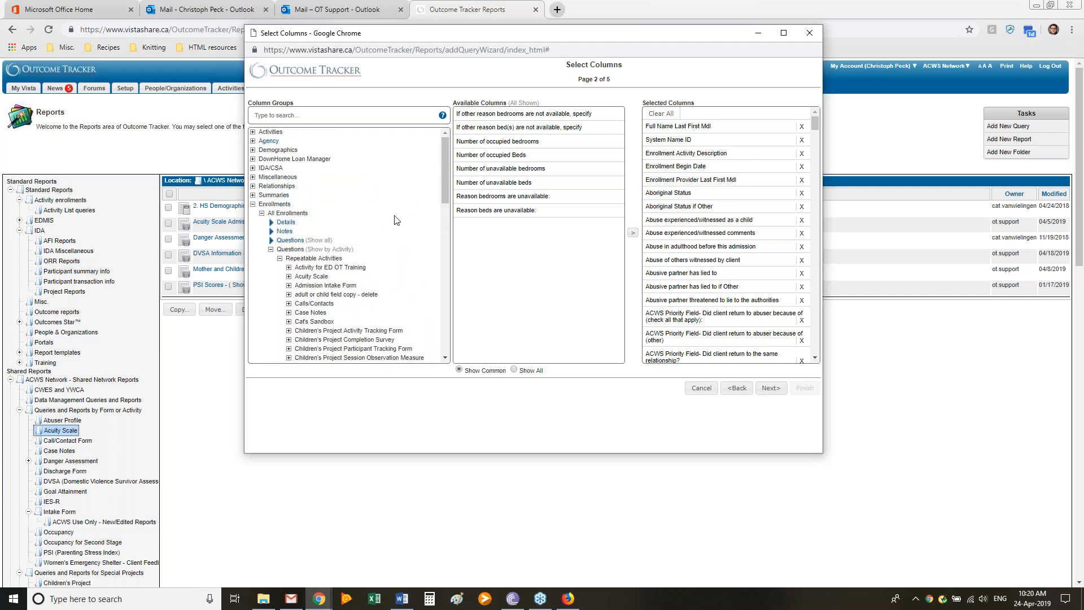
Step: Collapse the questions by activity and examine the full list of question columns across all enrollments
left_click(291, 250)
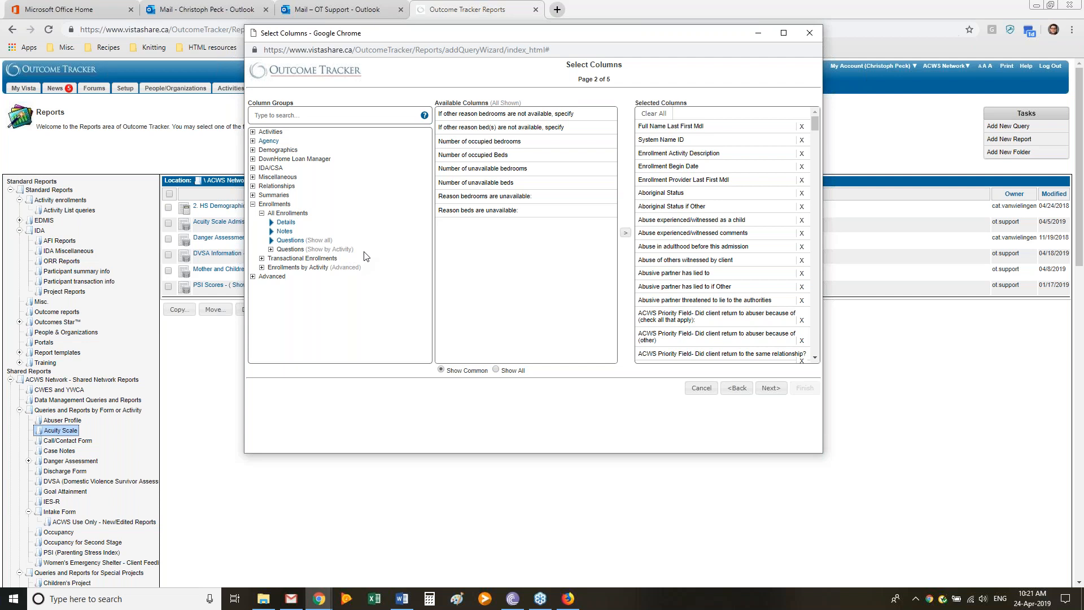
left_click(291, 241)
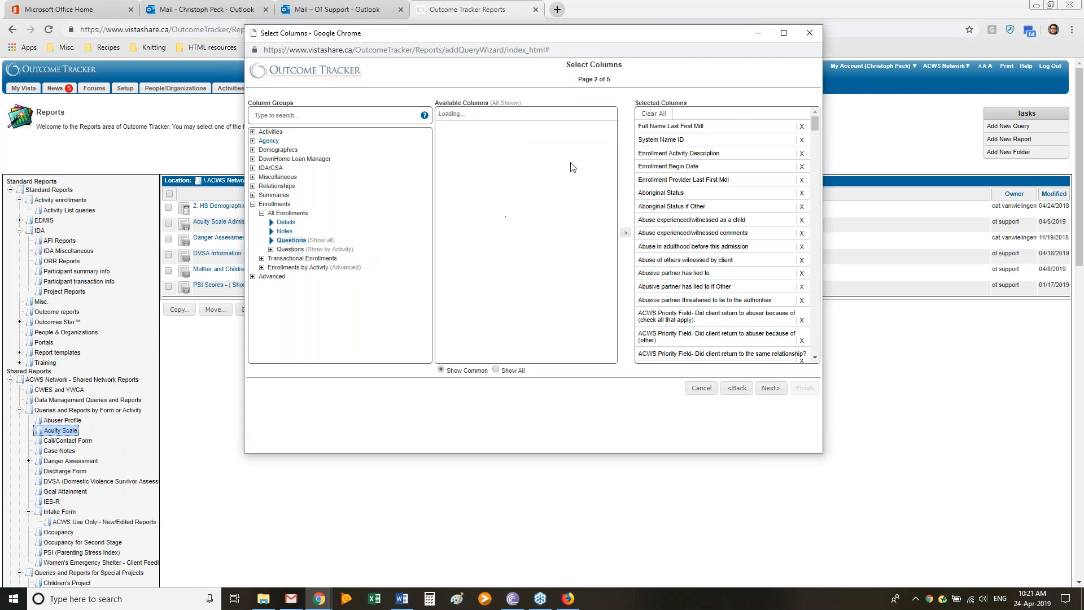
scroll(540, 246, "down", 10)
scroll(531, 261, "down", 8)
scroll(531, 263, "down", 5)
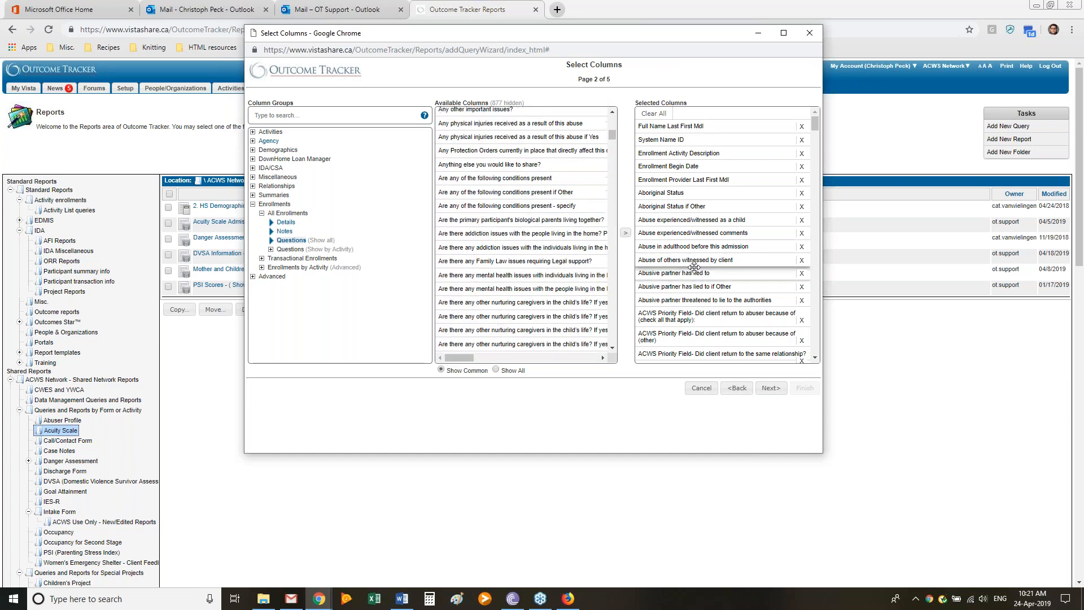
left_click(507, 290)
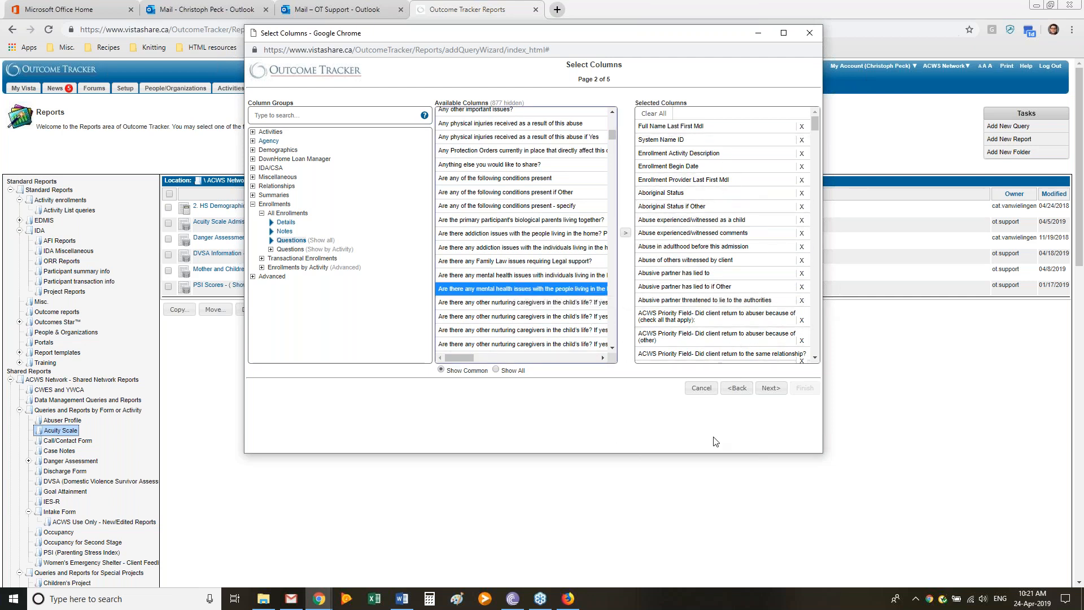
Step: Compare the Admission Intake Form questions under Repeatable Activities with those under the advanced Enrollments by Activity group
left_click(294, 249)
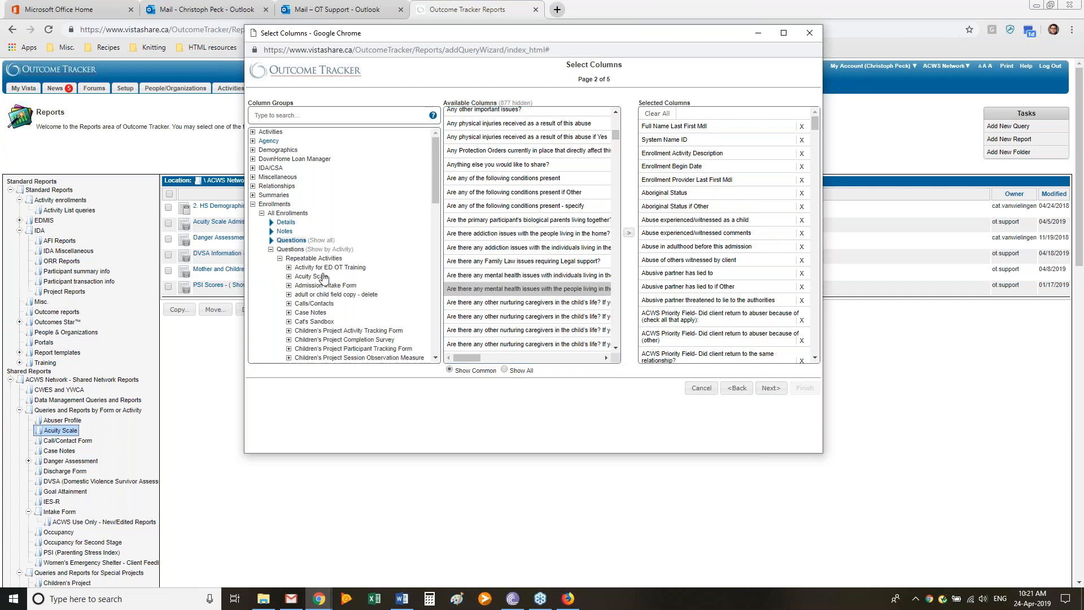
left_click(327, 287)
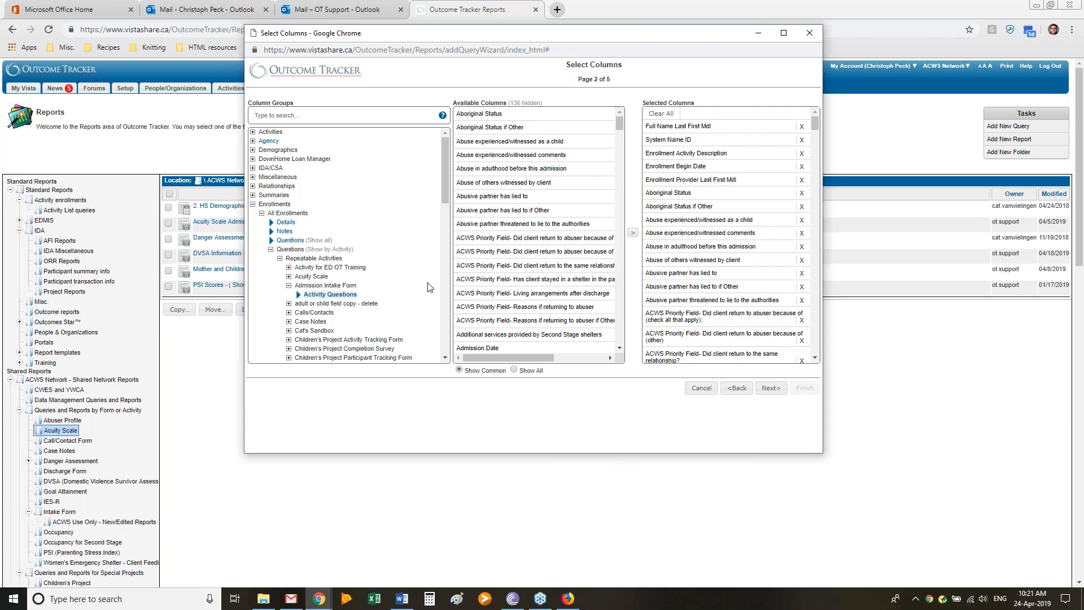
scroll(397, 292, "down", 3)
scroll(397, 292, "down", 10)
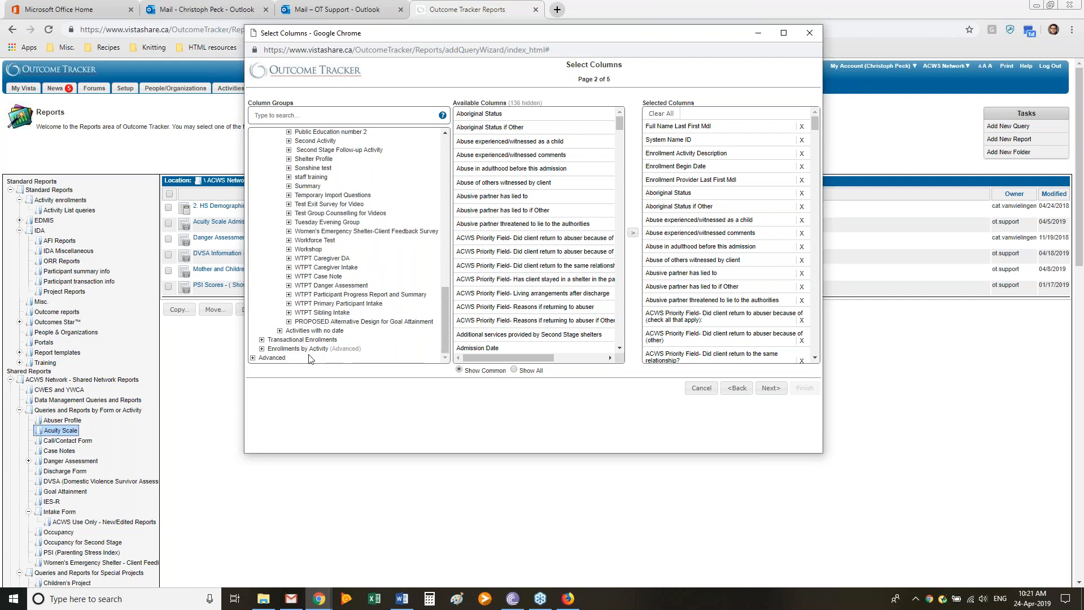
left_click(310, 349)
left_click(316, 242)
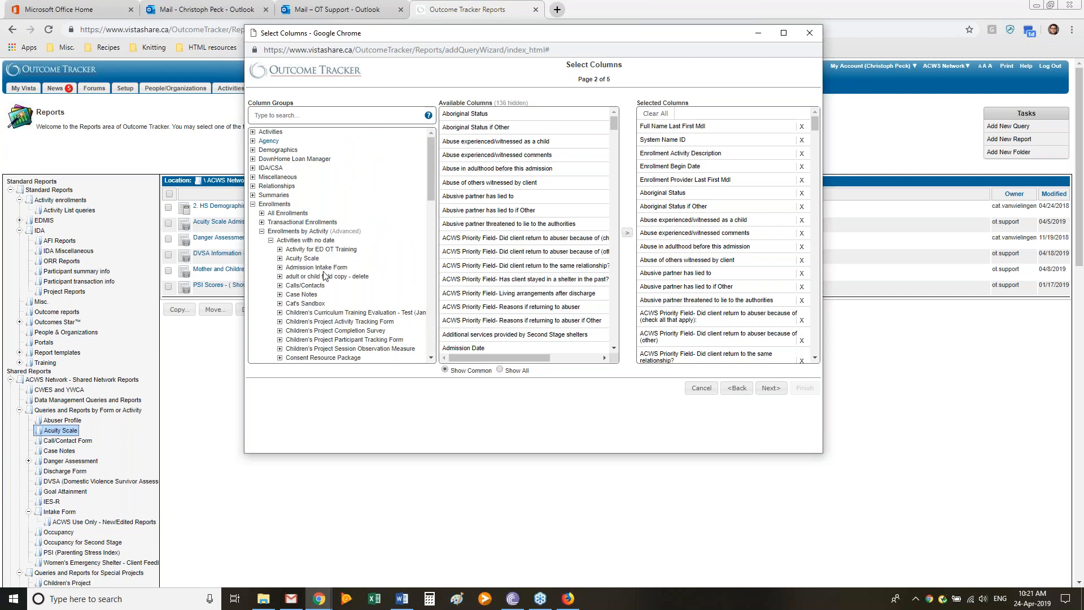
left_click(331, 269)
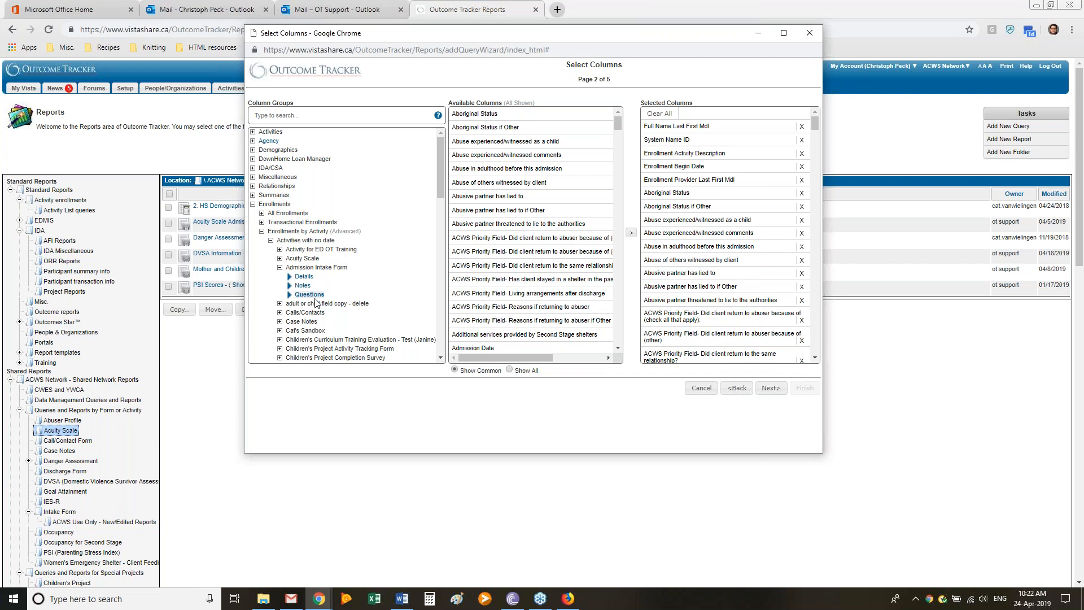
Step: Return to the all-enrollments column groups and look through the forms listed under Repeatable Activities
left_click(284, 214)
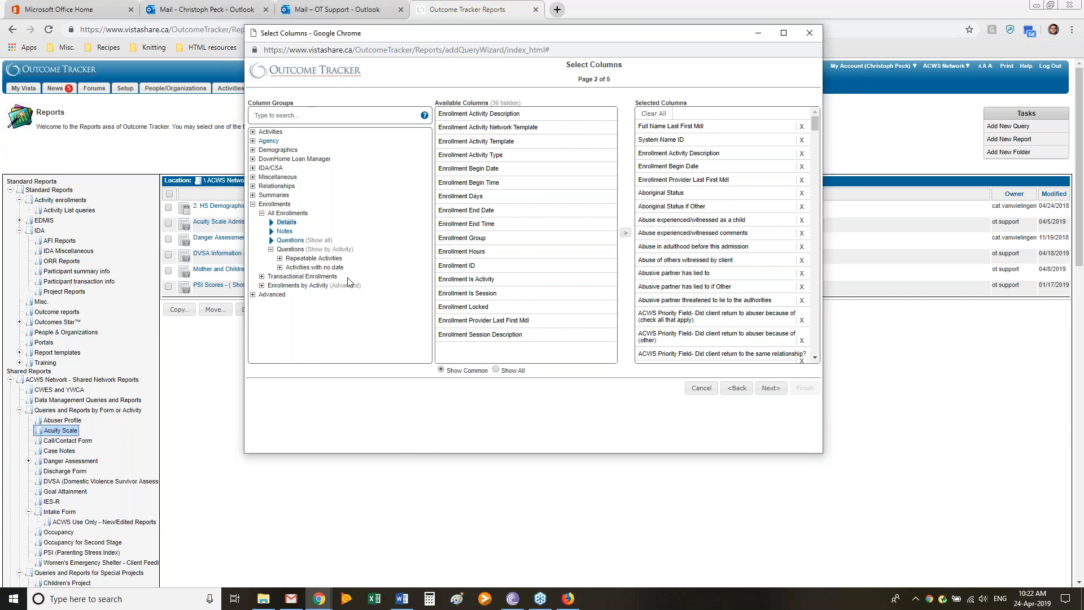
left_click(313, 259)
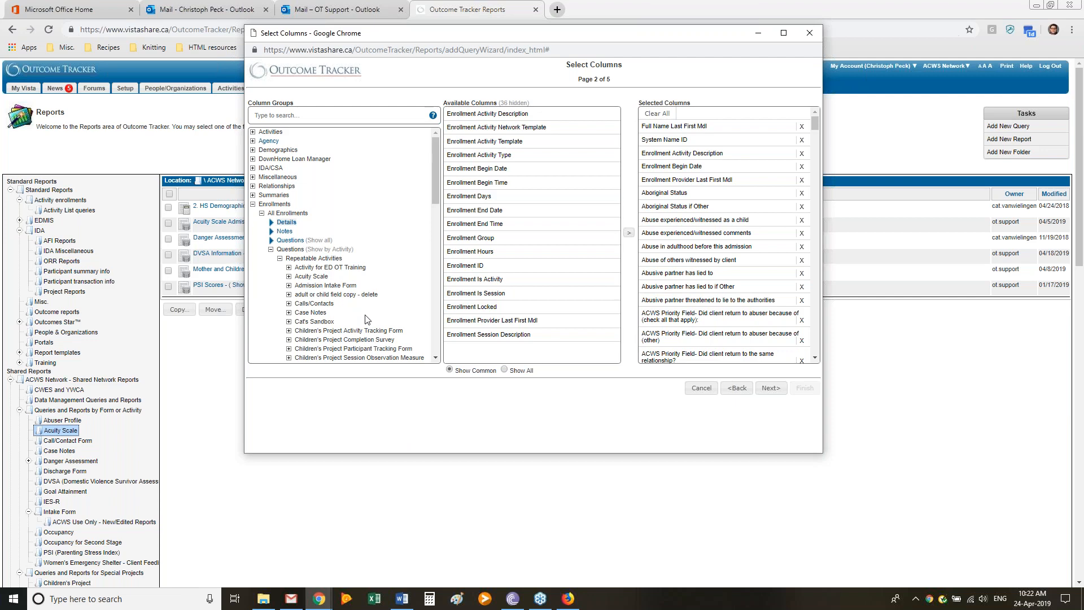
scroll(710, 295, "down", 10)
scroll(711, 294, "up", 10)
Step: Keep the default sort by Full Name Last First Mdl and choose Enrollment Activity Description as the filter column
left_click(771, 388)
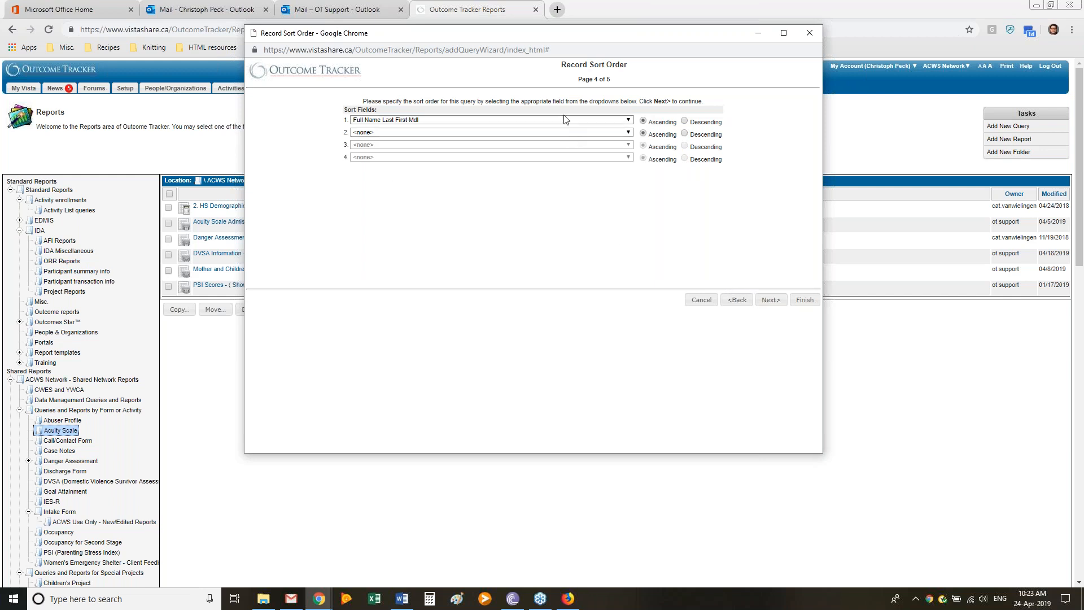
left_click(770, 300)
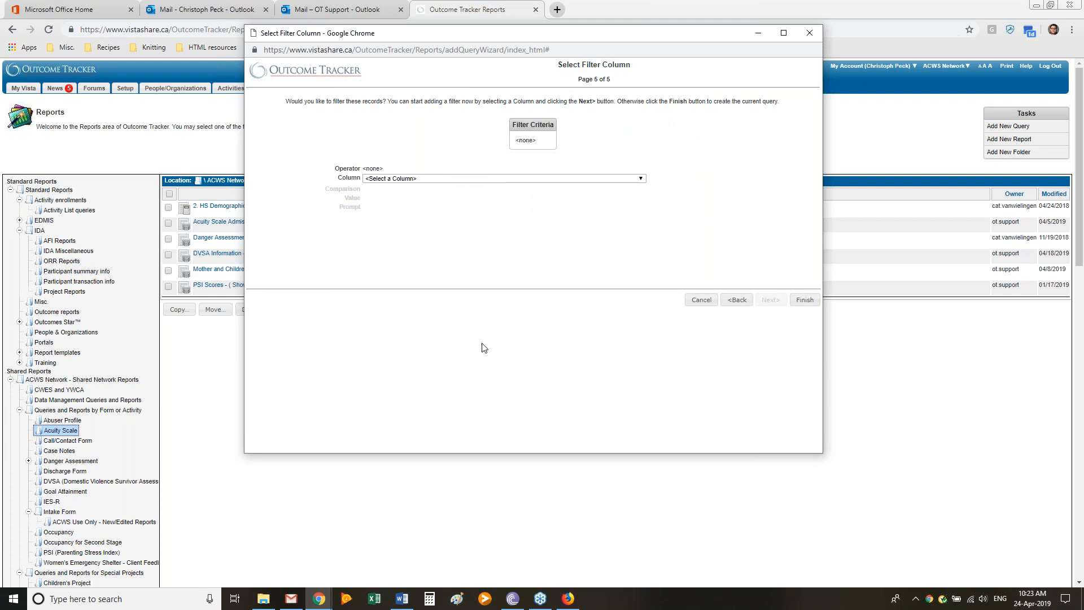
left_click(473, 180)
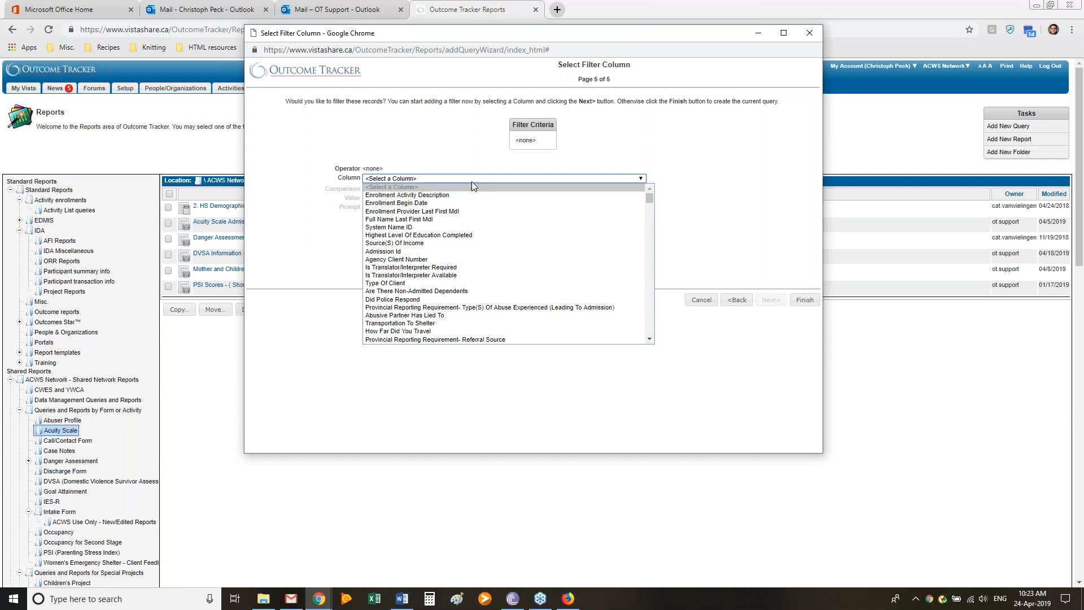
left_click(452, 195)
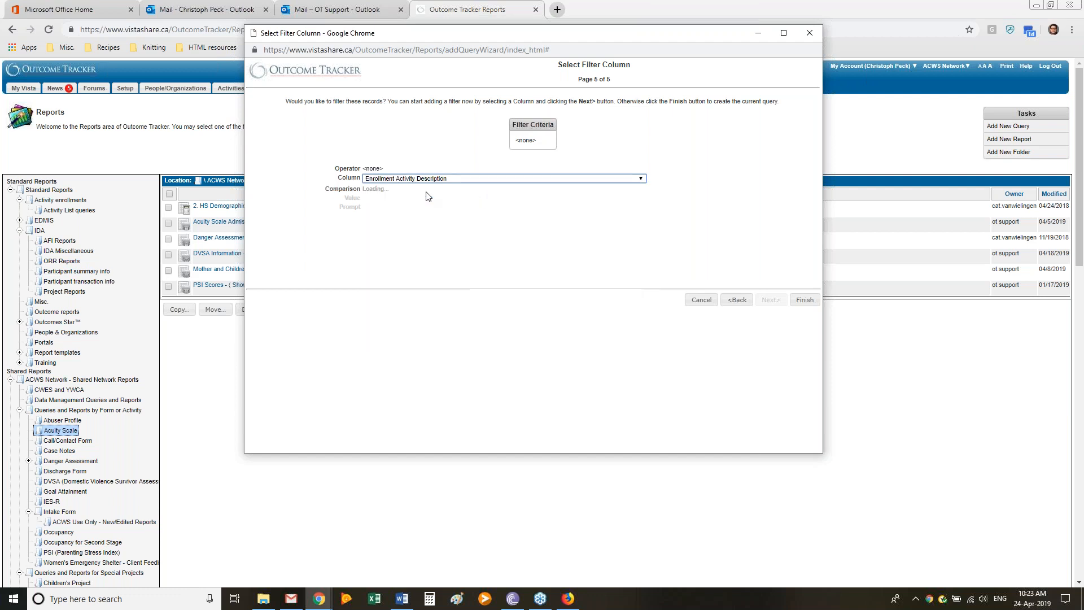
Step: Set the filter to Equals Admission Intake Form and finish creating the query
left_click(392, 190)
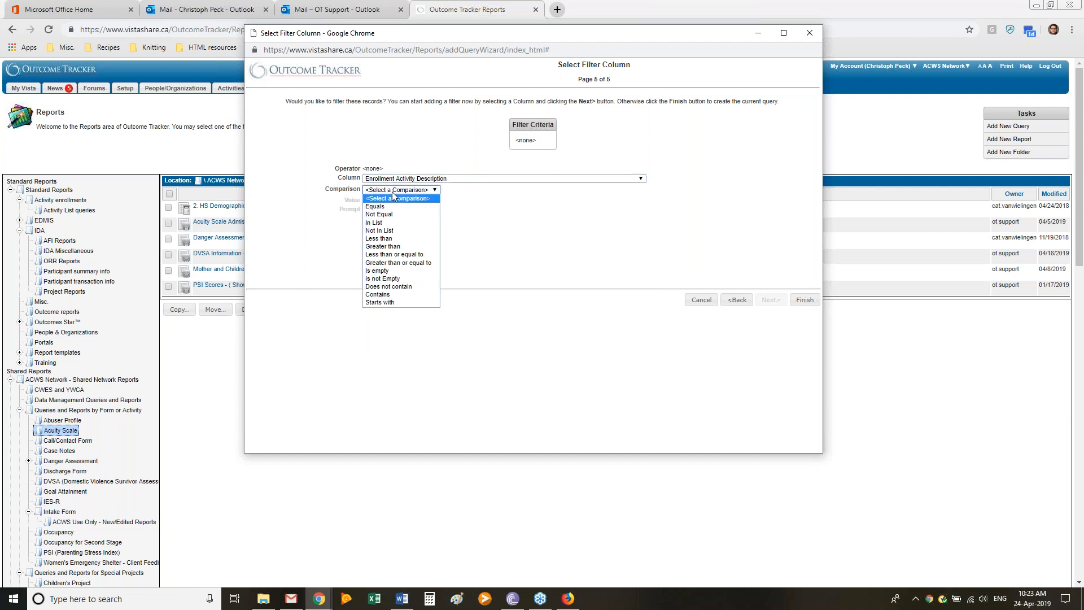
left_click(501, 198)
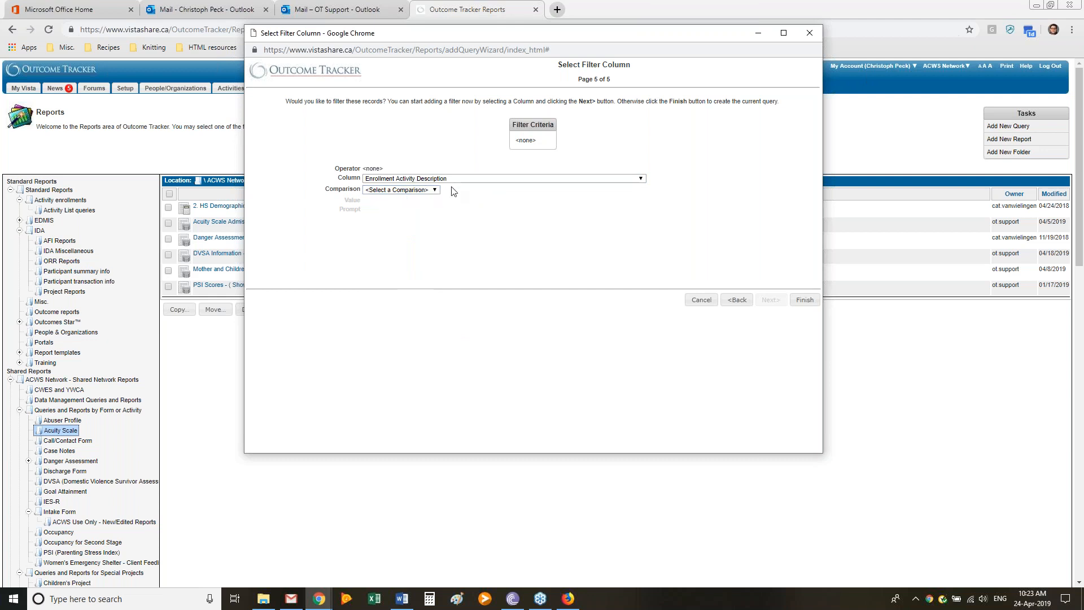
left_click(413, 190)
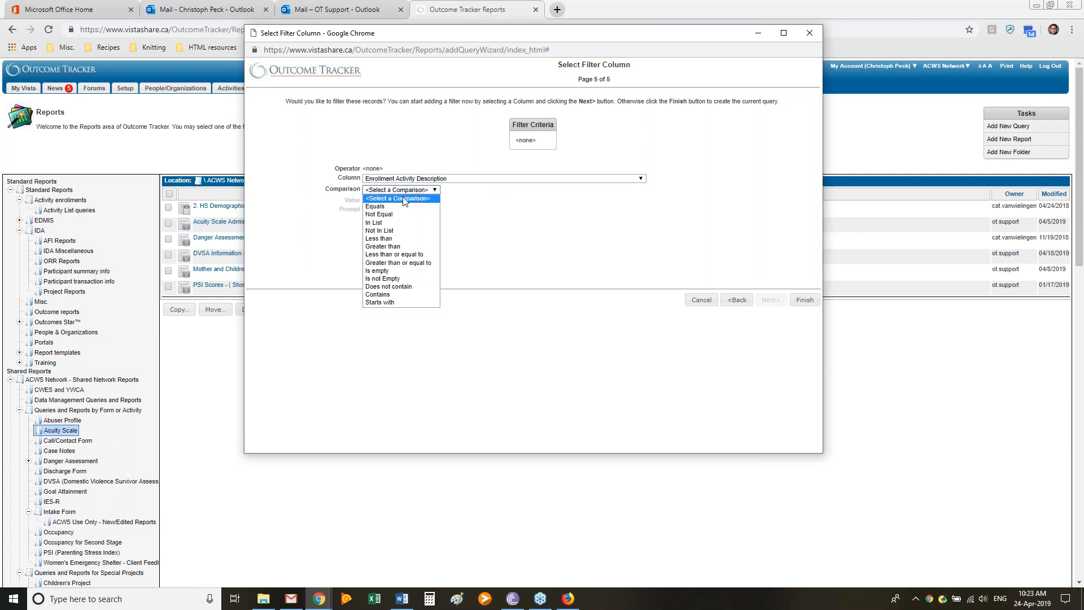
left_click(399, 206)
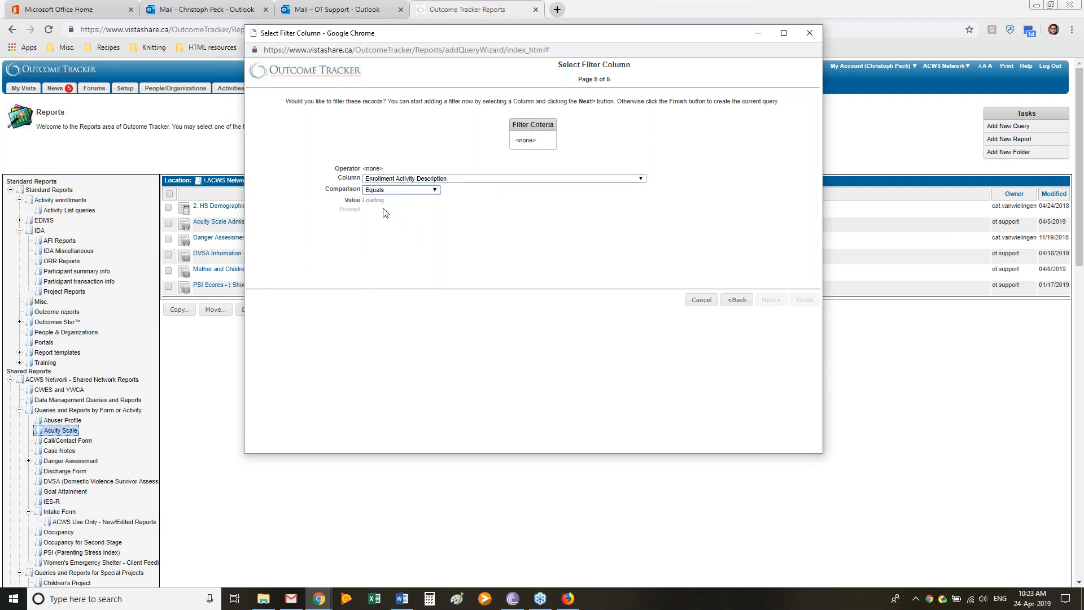
left_click(387, 204)
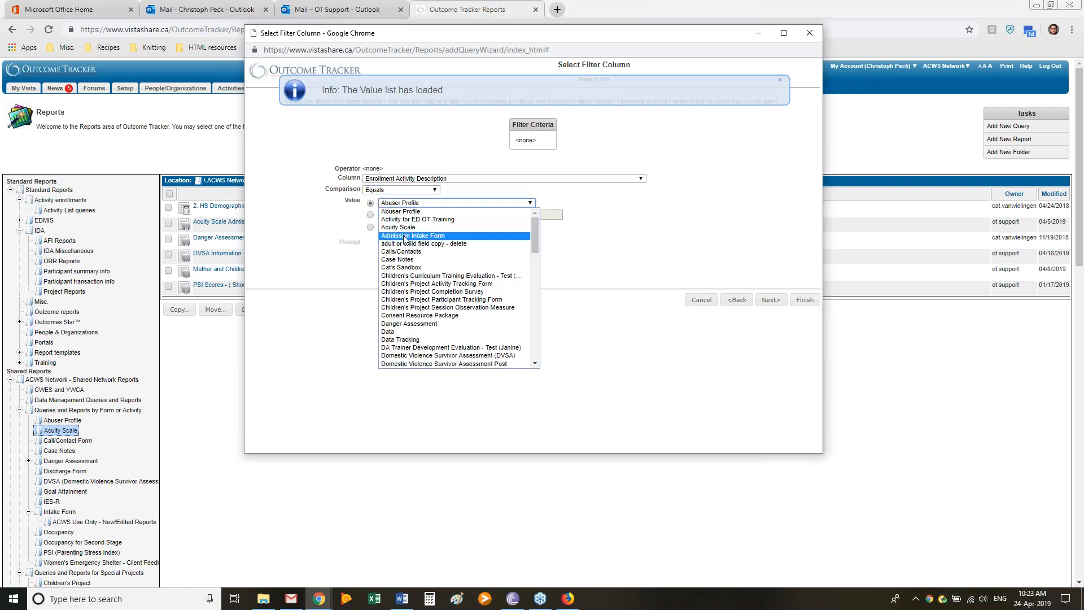
left_click(398, 235)
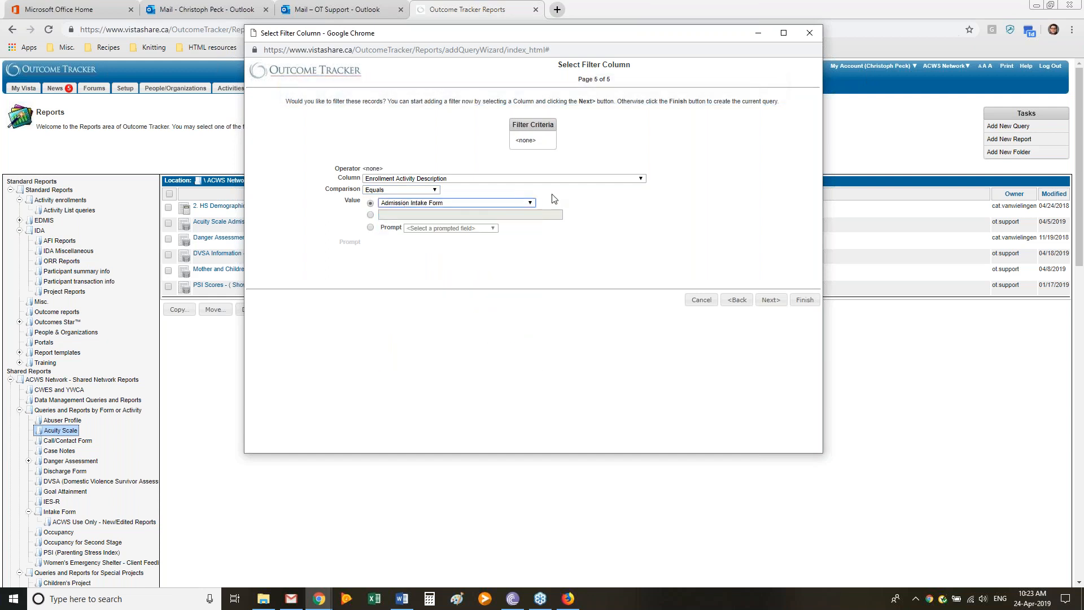
left_click(804, 301)
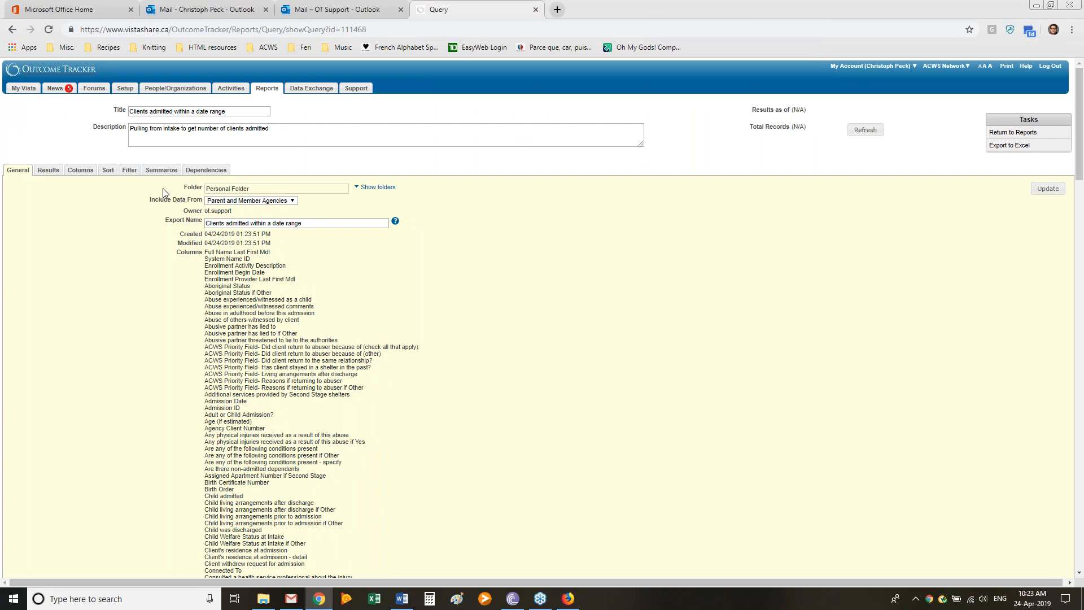
Step: Add a filter to the saved query where Enrollment Activity Description Equals Admission Intake Form, and continue to another filter
left_click(129, 170)
left_click(587, 242)
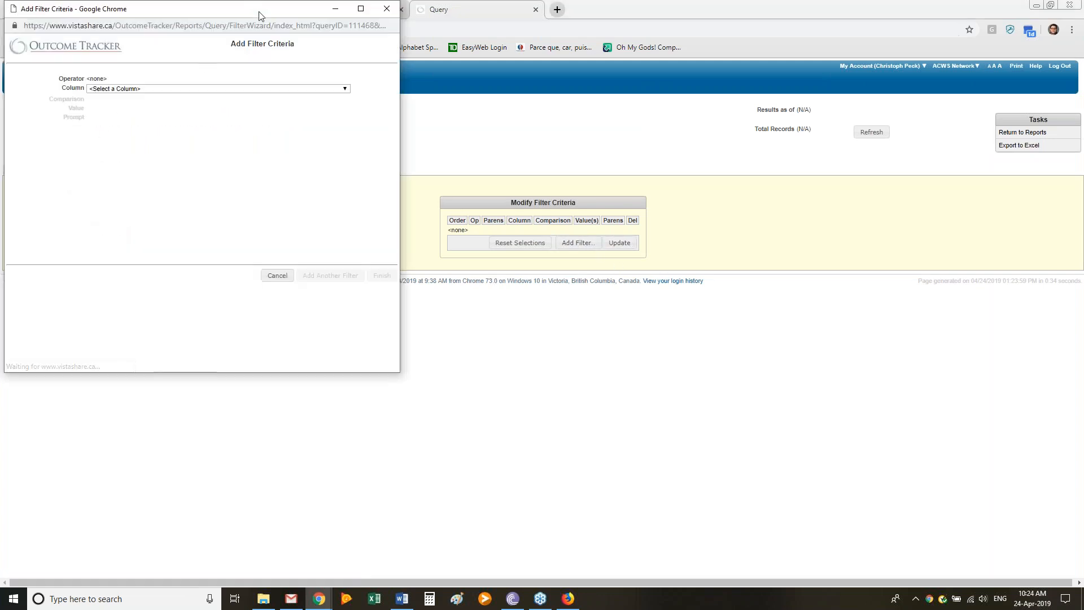
left_click(461, 110)
left_click(418, 121)
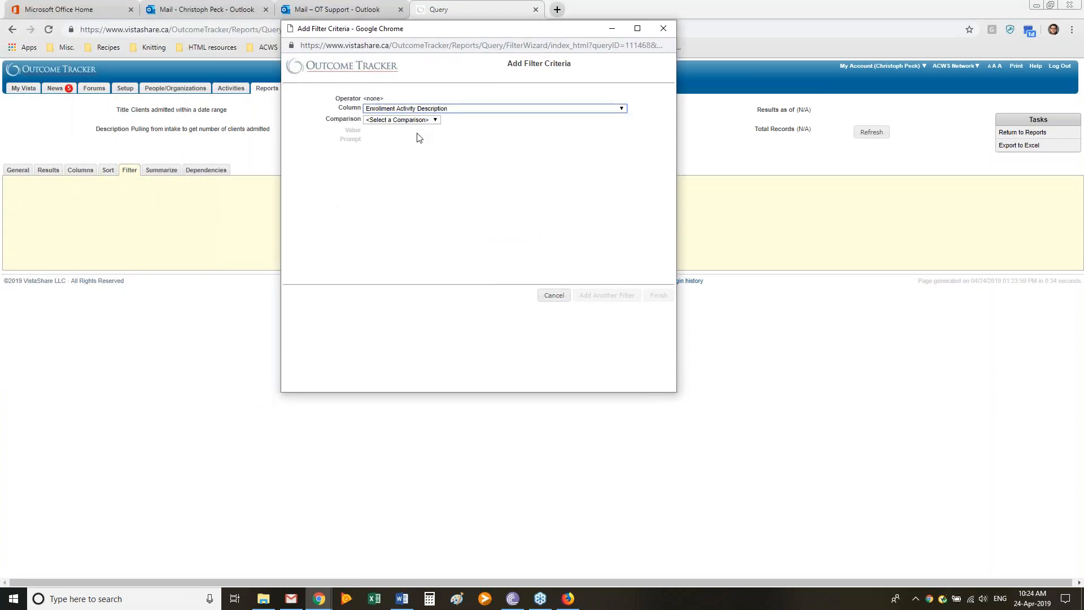
left_click(404, 120)
left_click(394, 137)
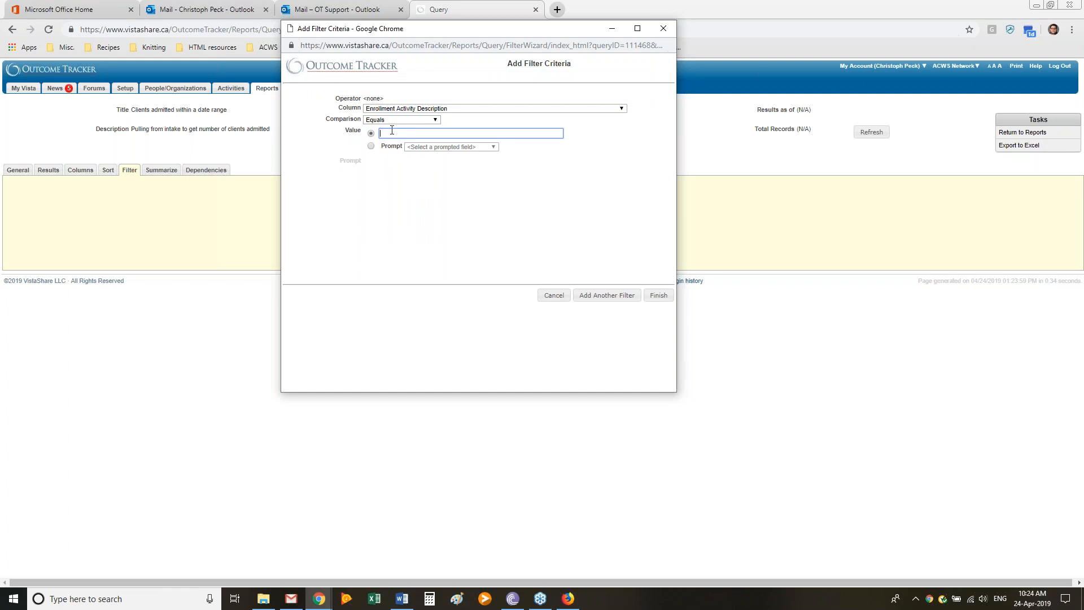
type("Admission")
type("m")
left_click(618, 299)
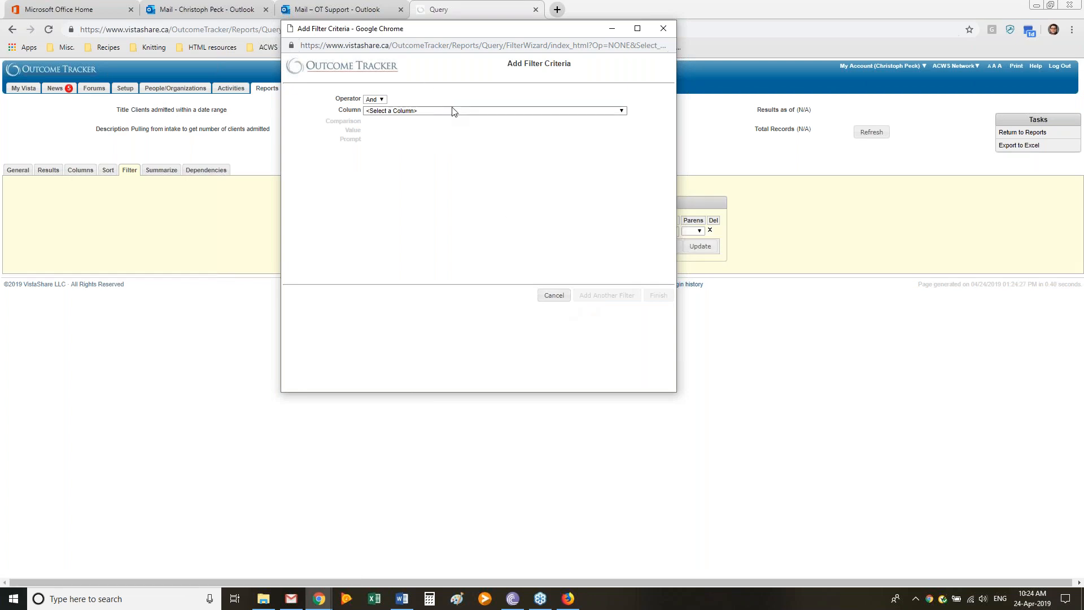
Step: Choose Admission Date as the column of the second filter, joined with the And operator
left_click_drag(474, 34, 249, 51)
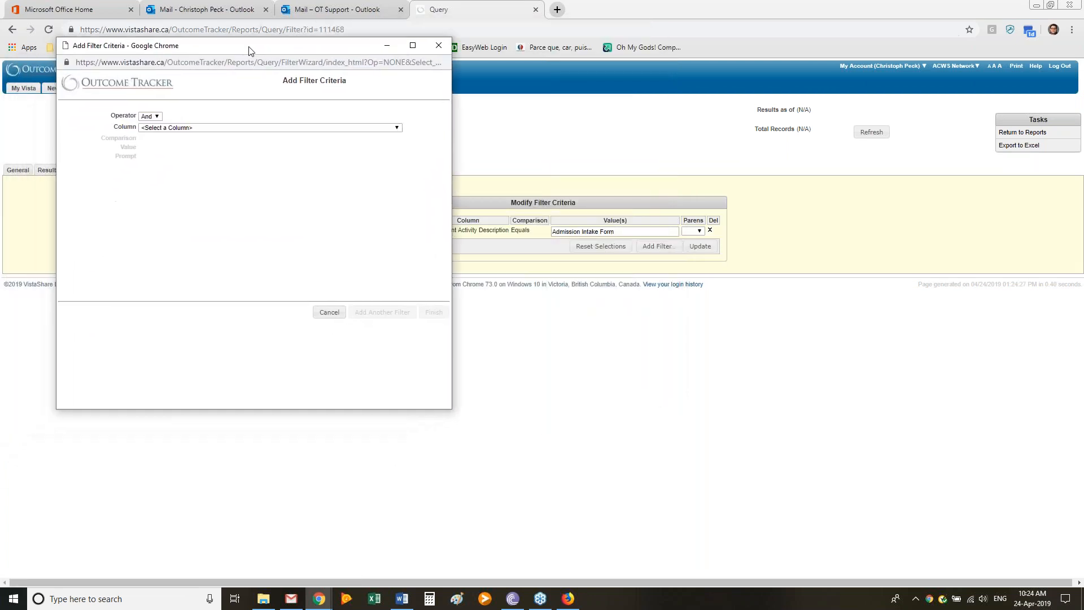
left_click(241, 128)
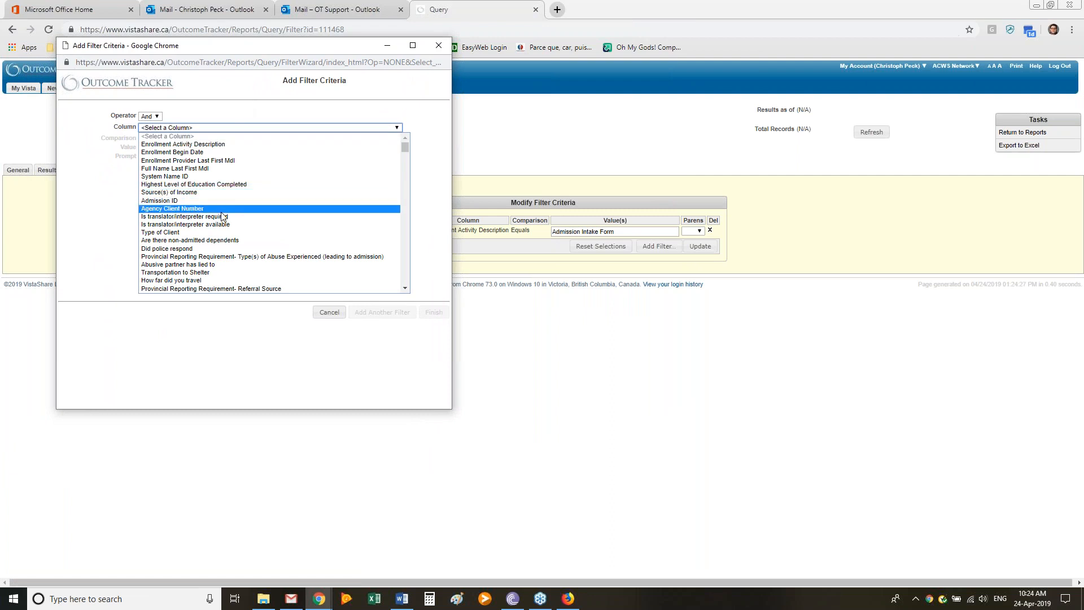
scroll(221, 214, "down", 6)
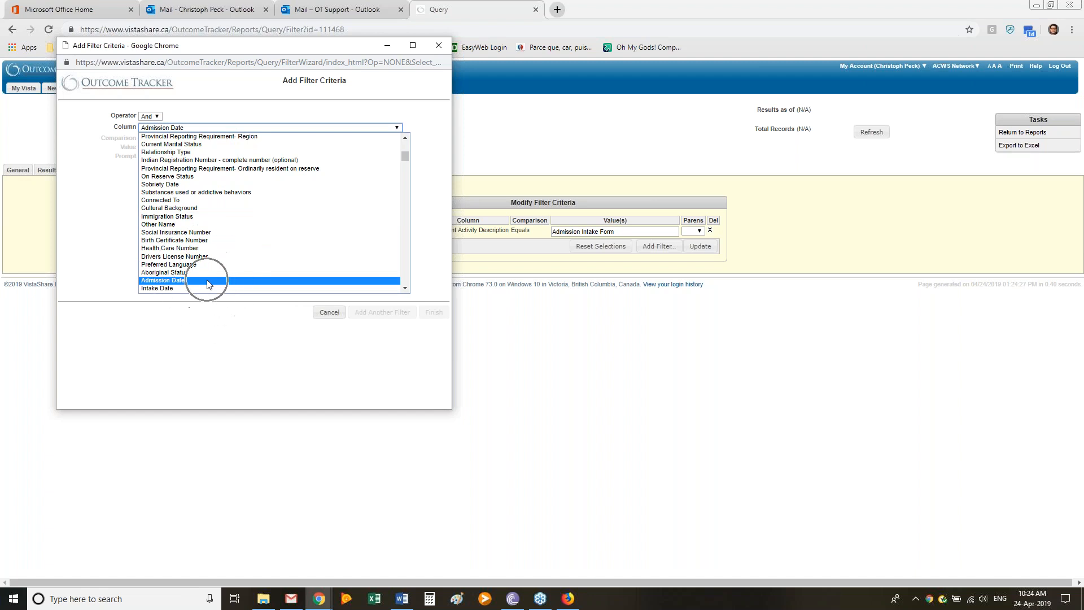
left_click(209, 280)
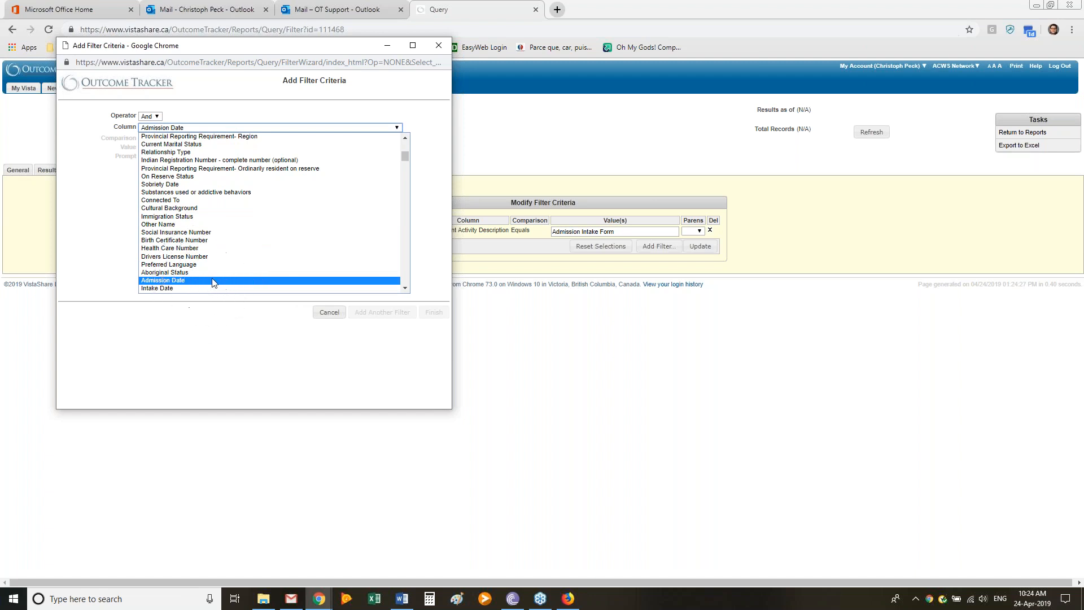
Step: Try Enrollment Begin Date as the column of the second filter
left_click(180, 131)
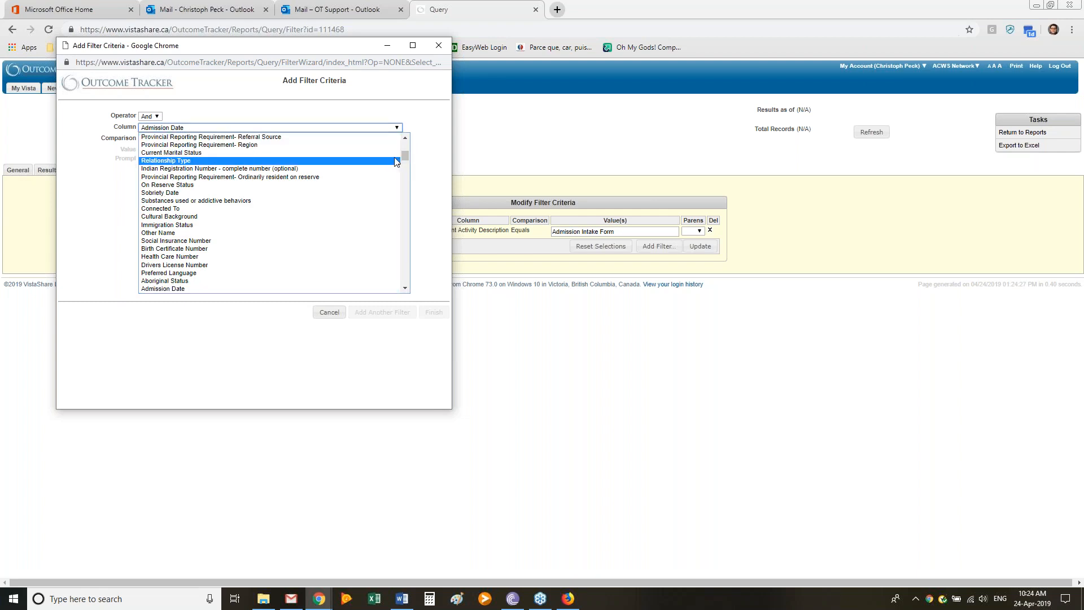
left_click_drag(405, 158, 412, 144)
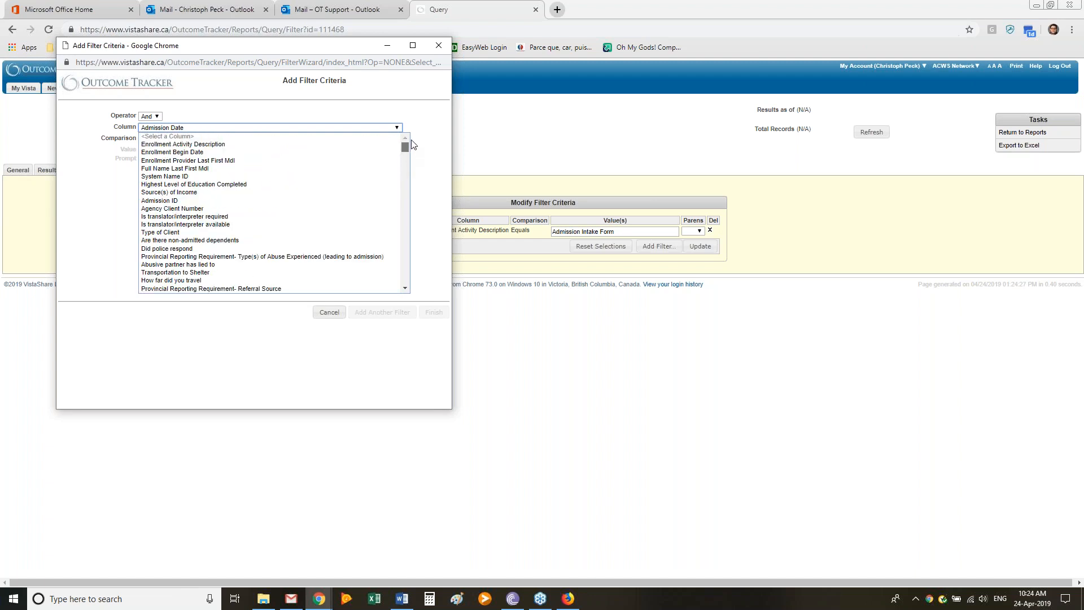
left_click(361, 150)
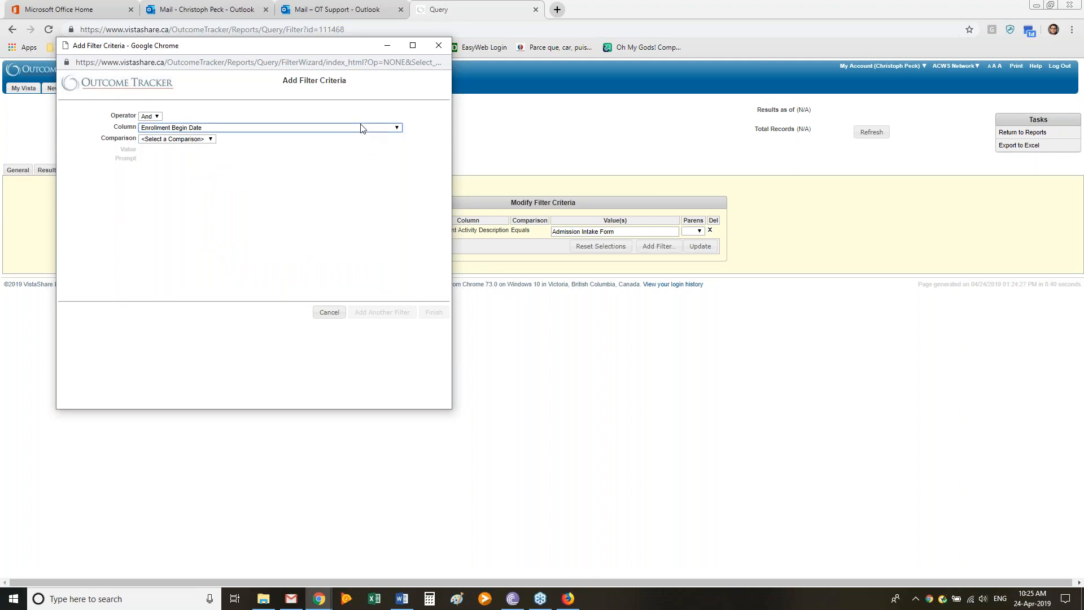
Step: Set the second filter's column back to Admission Date with the comparison Greater than or equal to
left_click(363, 129)
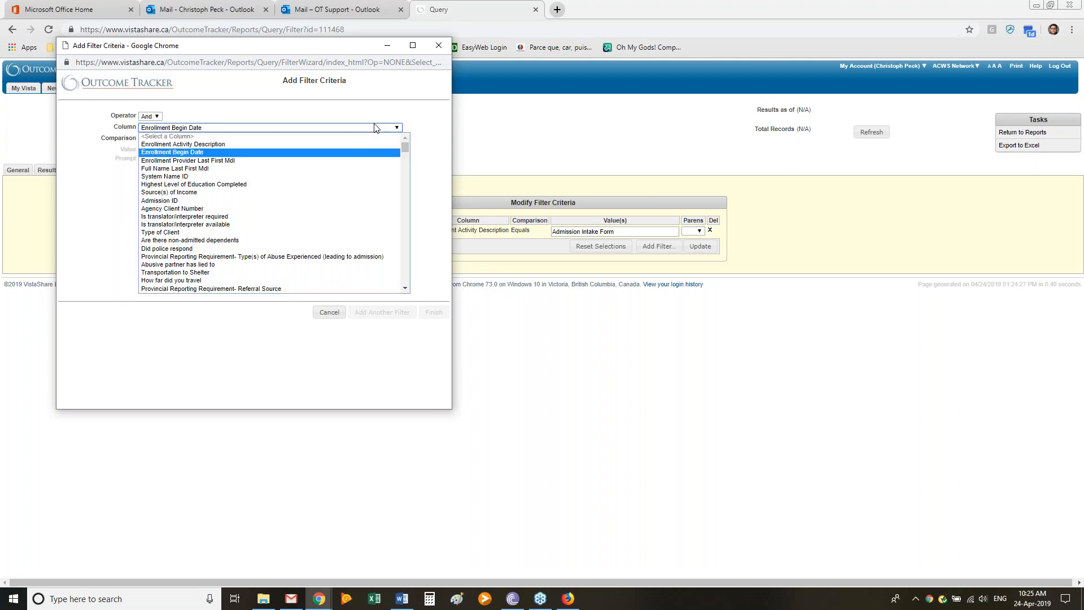
key("a")
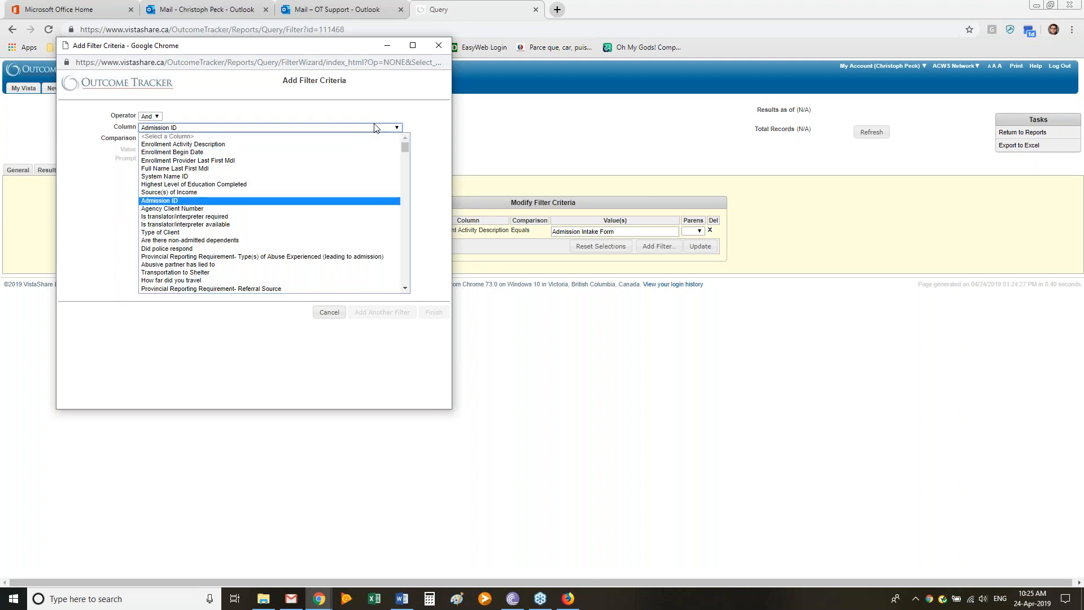
type("ad")
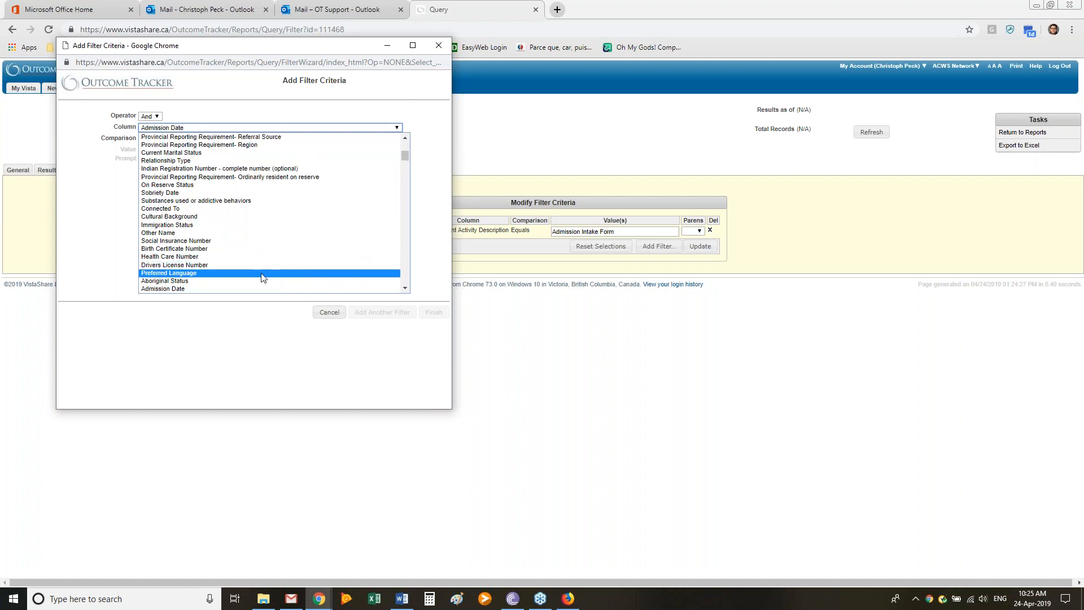
left_click(259, 289)
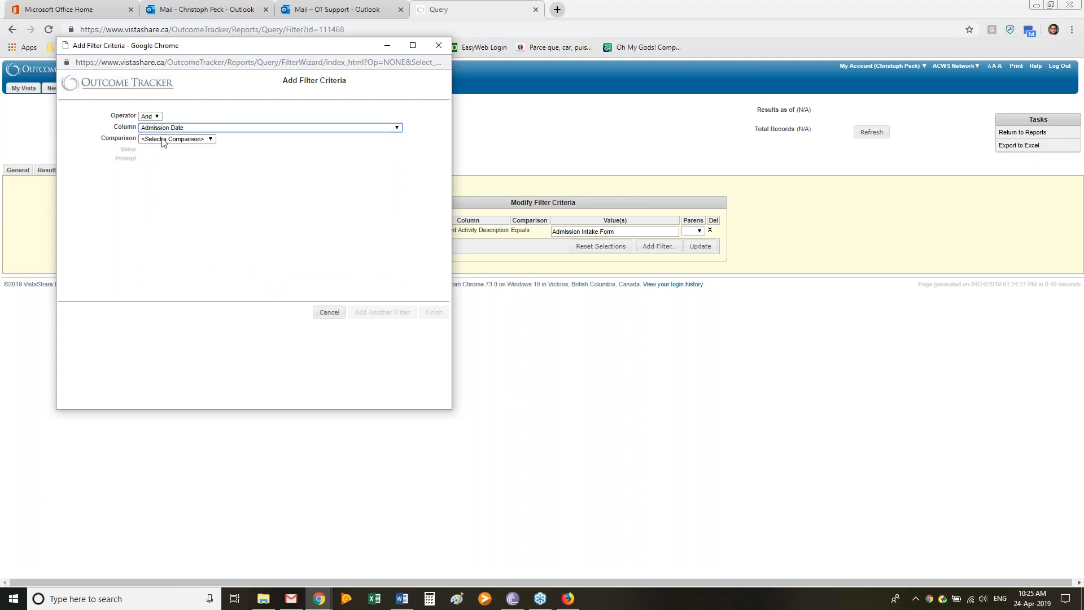
left_click(163, 141)
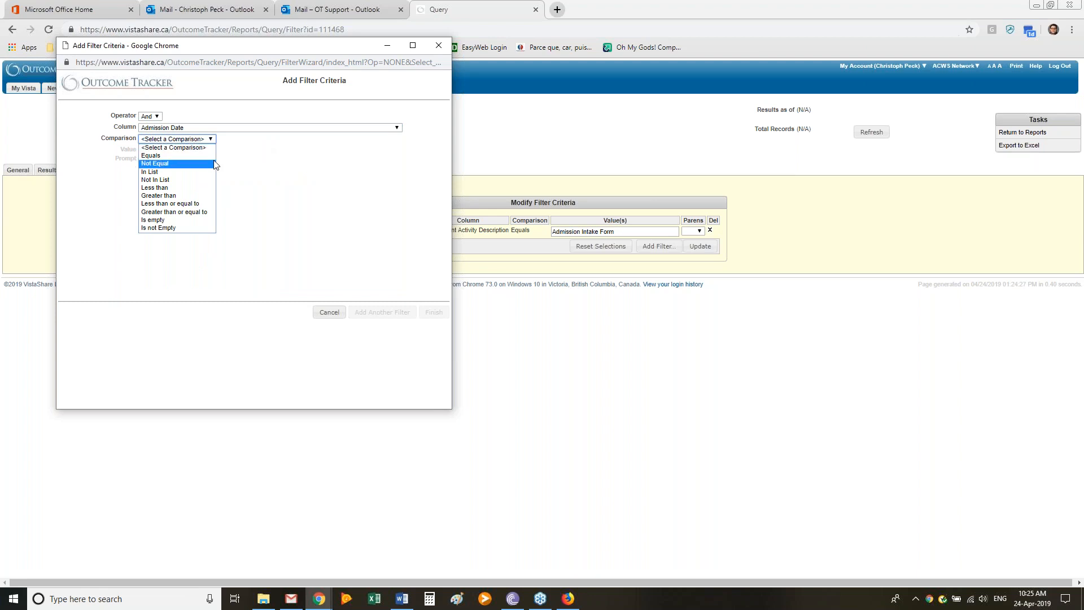
left_click(195, 212)
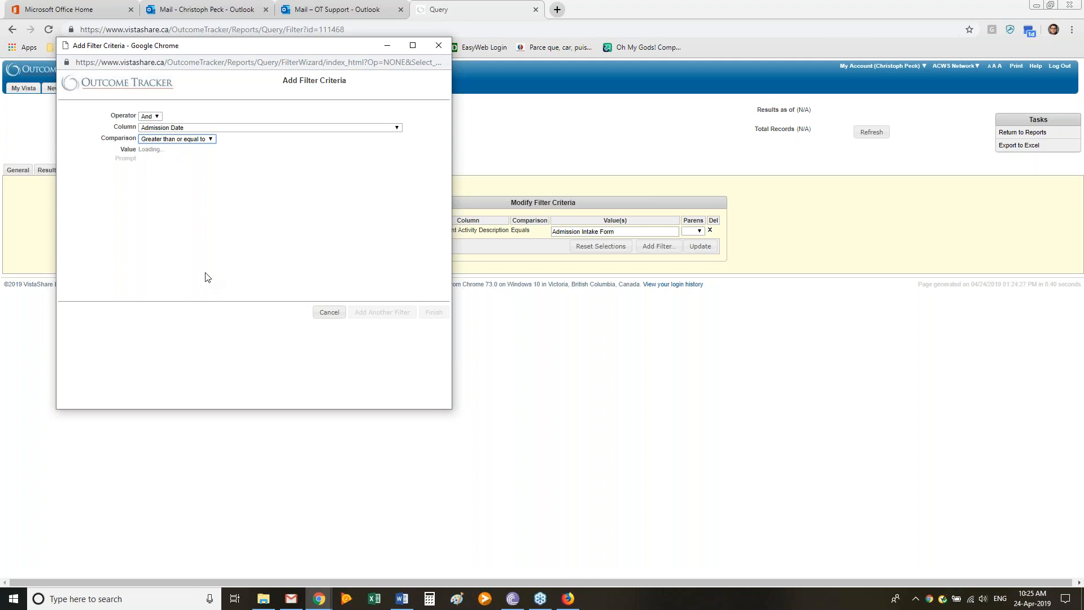
Step: Enter 01/01/2019 as the fixed value of the Admission Date filter
left_click(1078, 33)
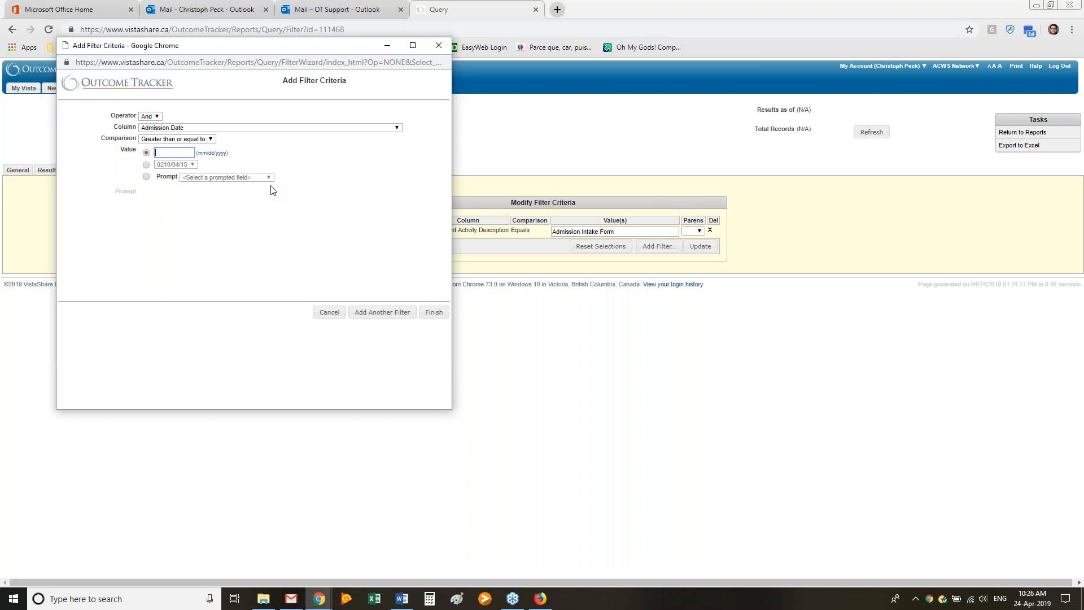
key("Num_Lock")
type("1")
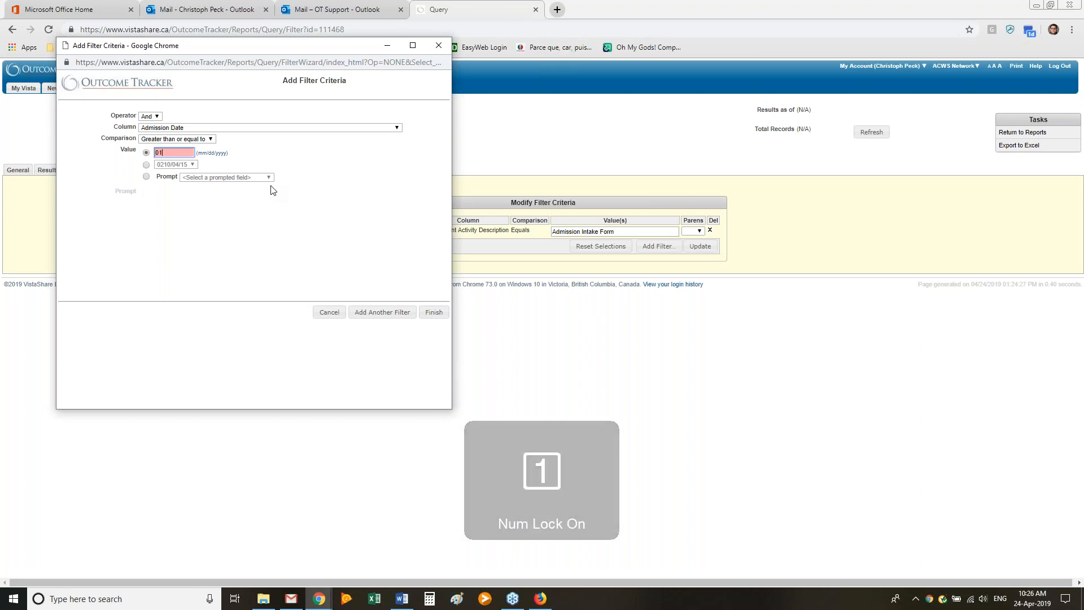
type("/01/201")
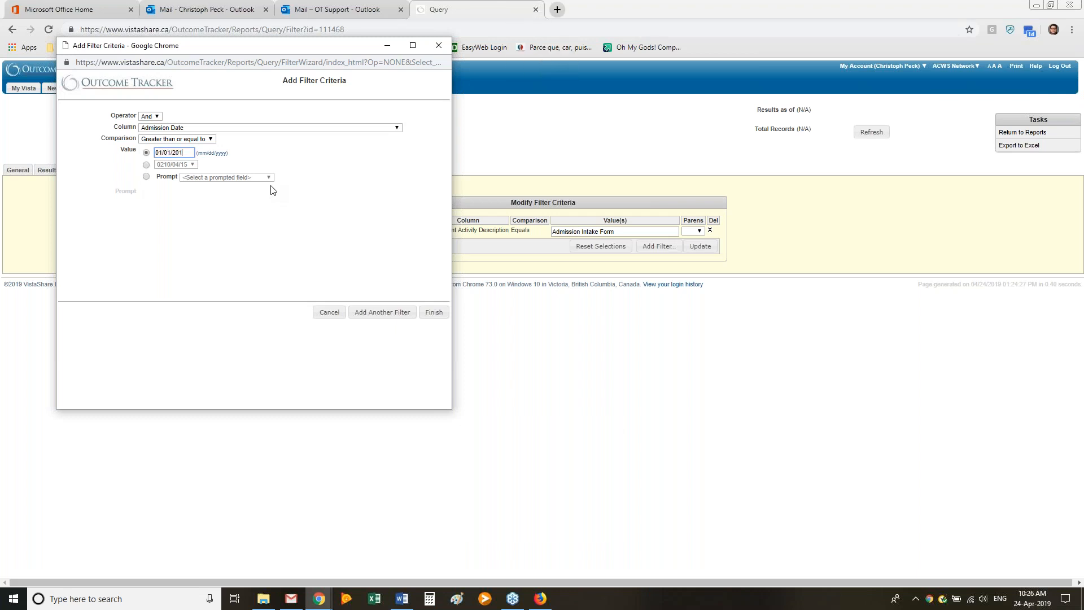
type("9")
Step: Switch the Admission Date filter's value to a prompt based on a new prompted field
left_click(147, 177)
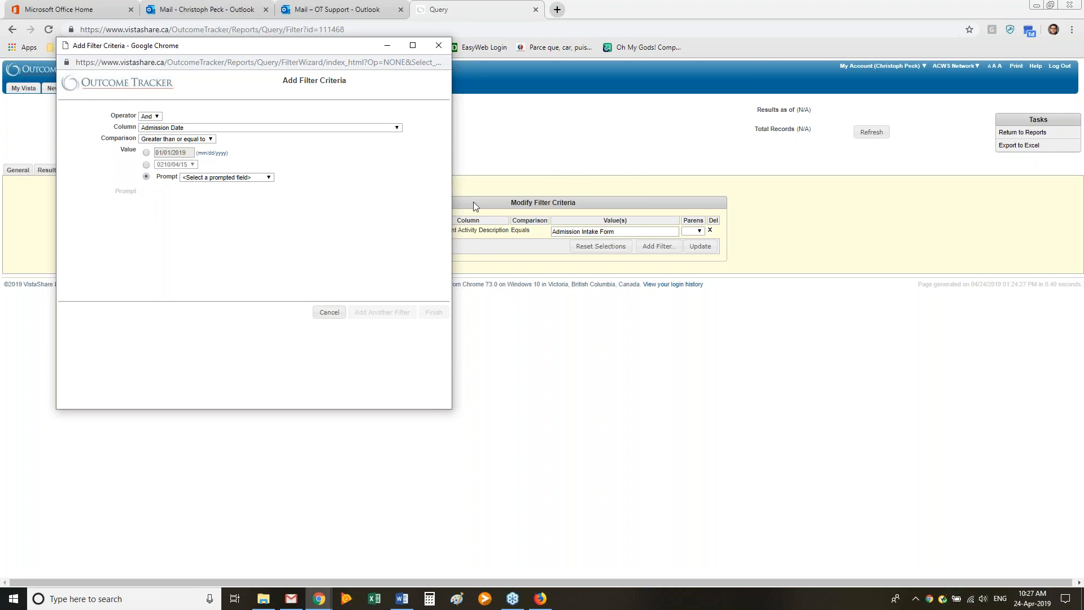
left_click(202, 178)
left_click(210, 195)
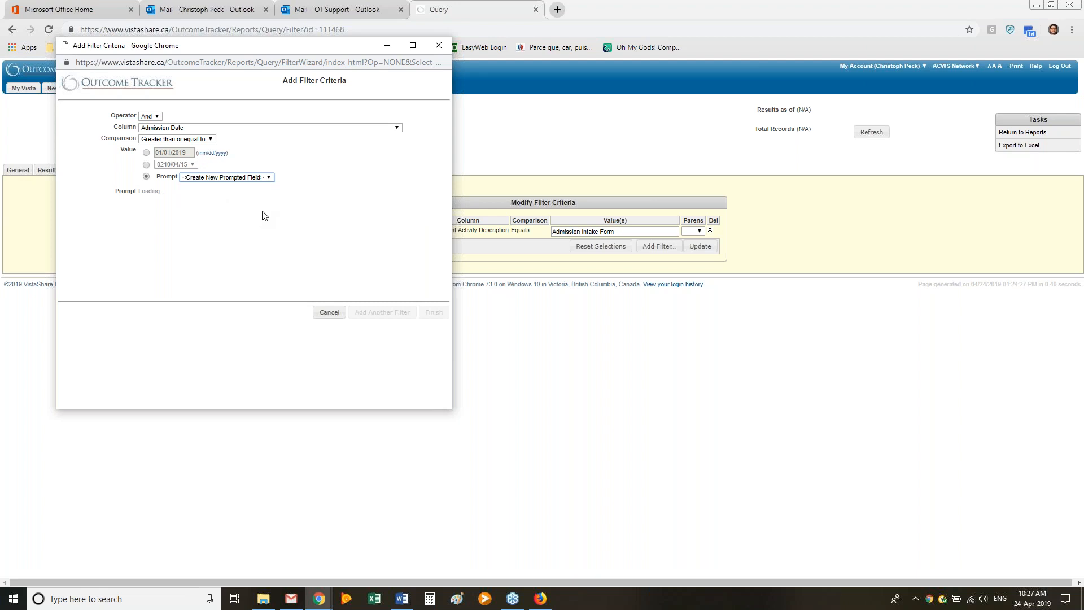
left_click(914, 183)
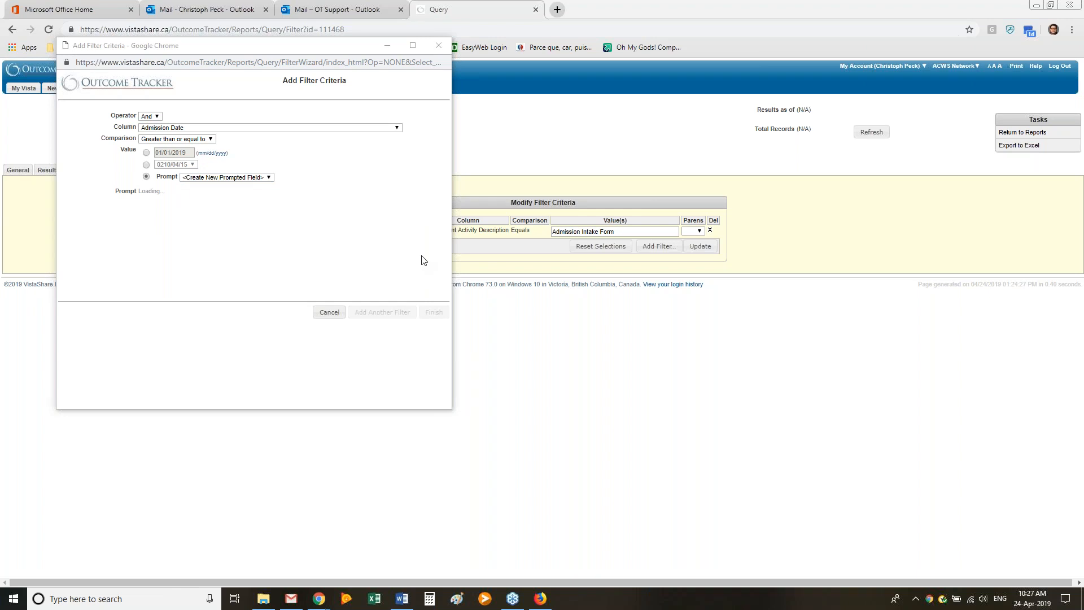
left_click(214, 236)
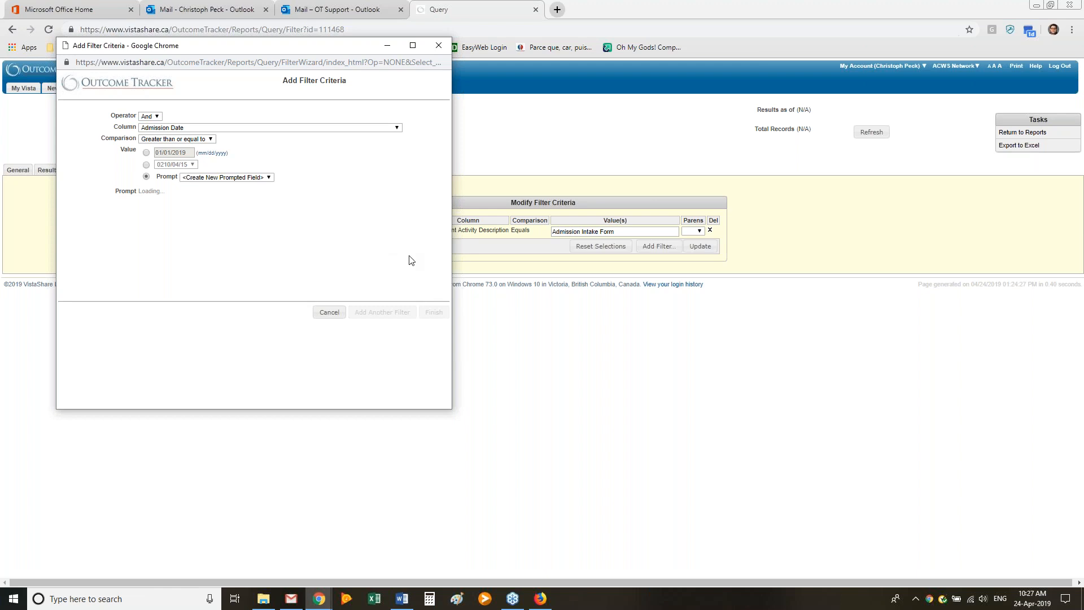
left_click(737, 189)
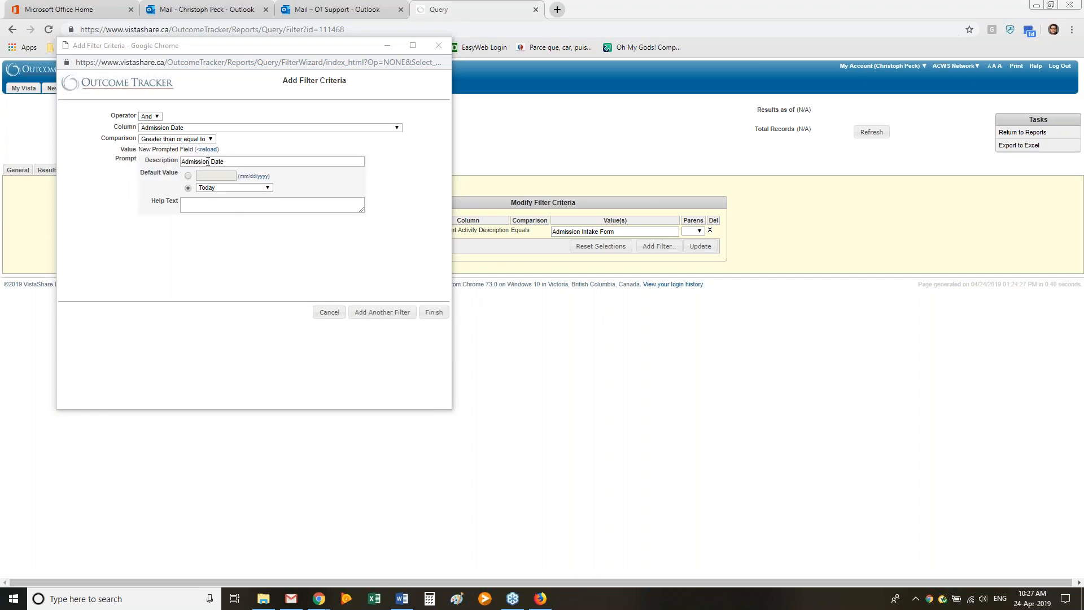
Step: Describe the new prompted field as Report Start Date and finish the filter
triple_click(233, 160)
type("Report St")
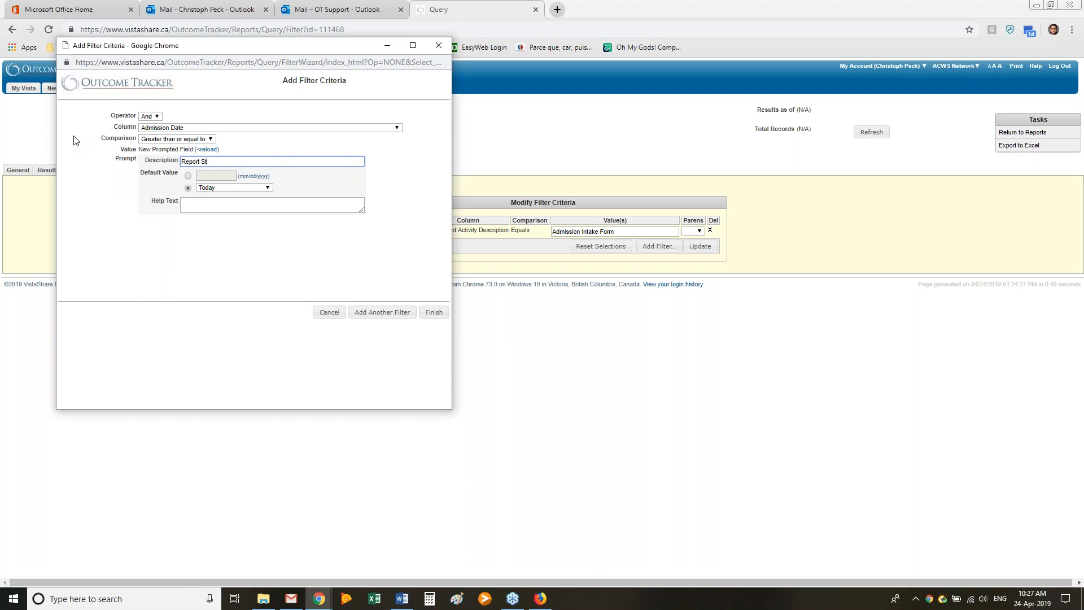
type("art Date")
left_click(433, 313)
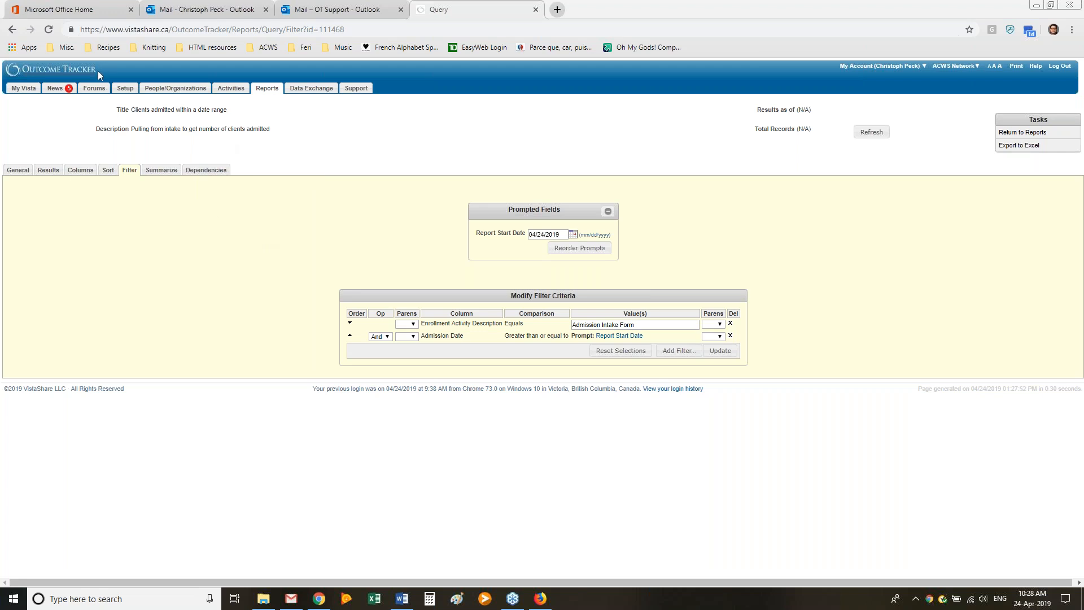
Step: View the Outcome Tracker Setup page in a separate browser tab and return to the query
right_click(123, 95)
left_click(147, 100)
left_click(616, 5)
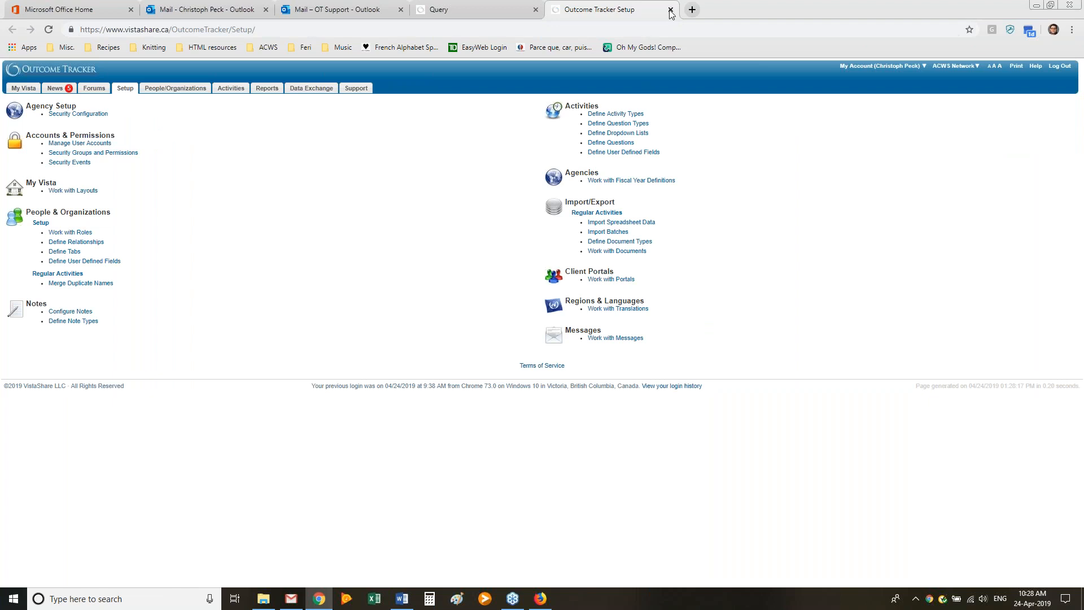
left_click(497, 8)
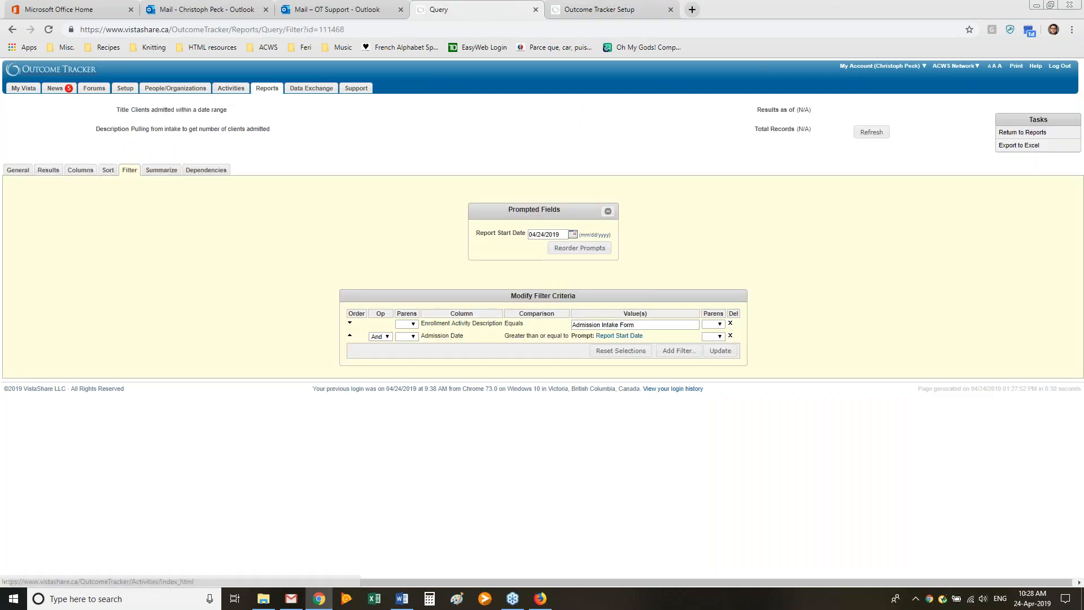
Step: View the questions of the Admission Intake Form activity in a separate browser tab, and return to the query
right_click(231, 93)
right_click(232, 92)
left_click(243, 98)
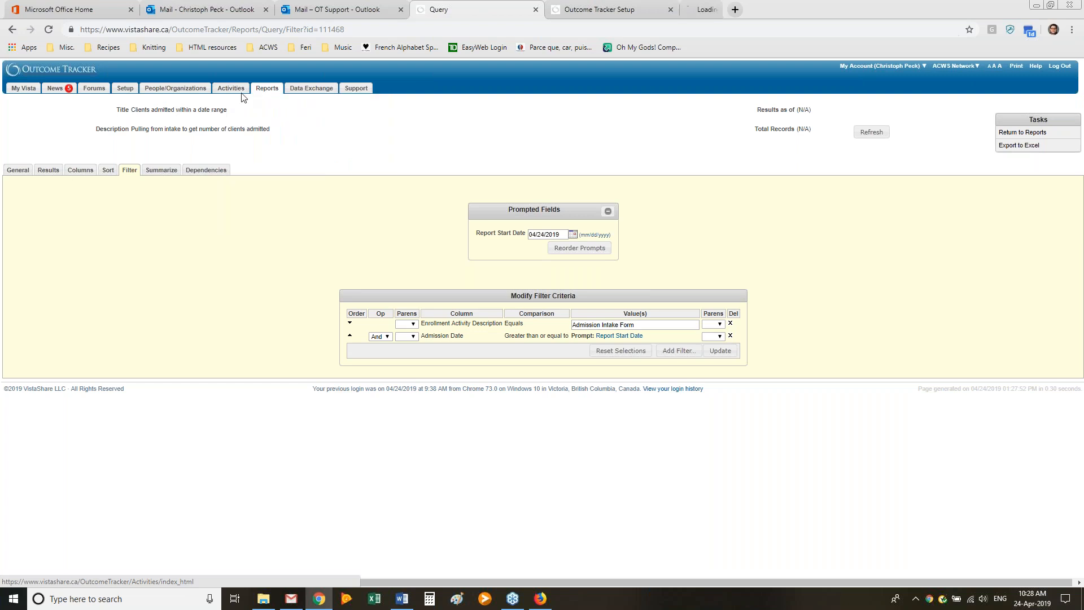
left_click(737, 8)
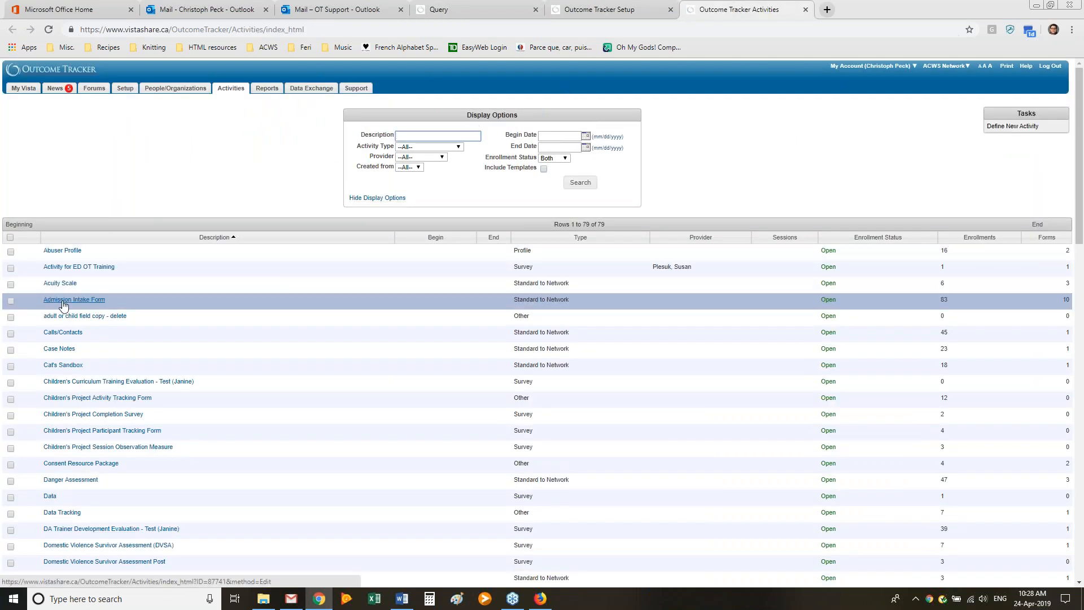
left_click(64, 306)
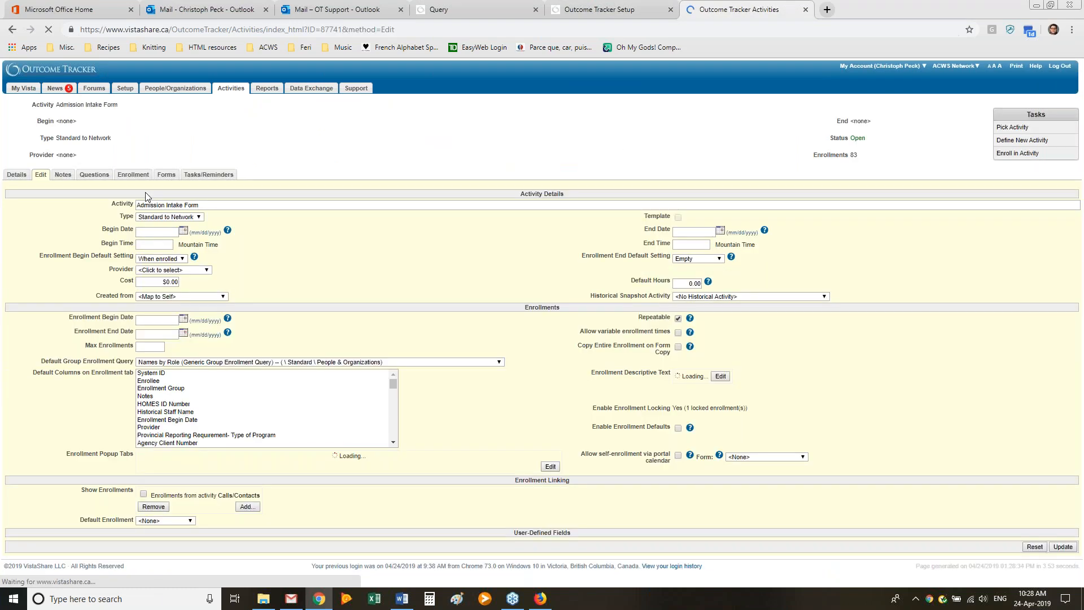
left_click(97, 176)
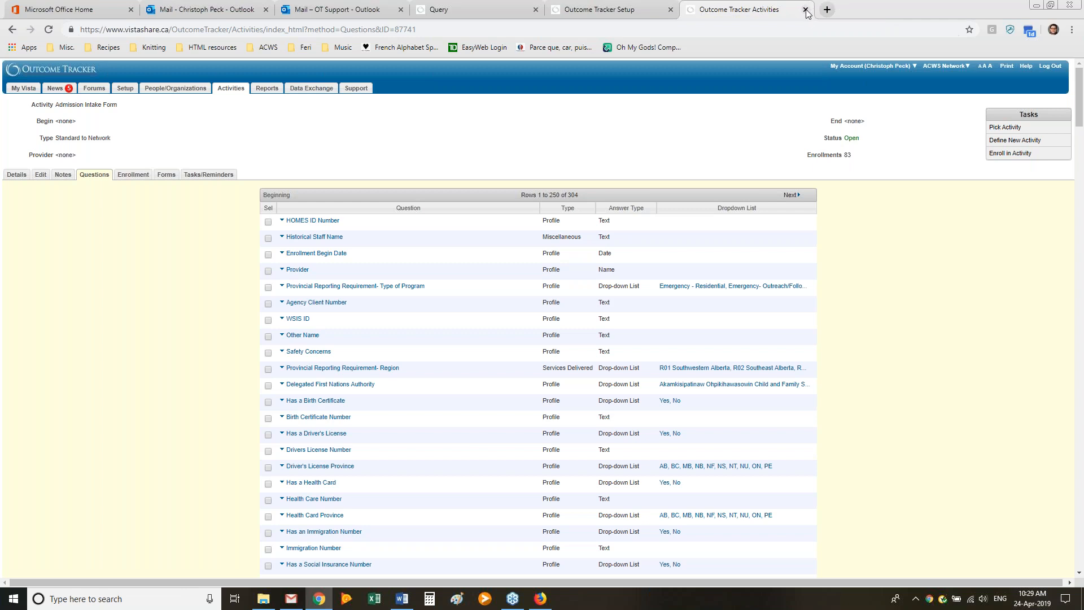
left_click(805, 9)
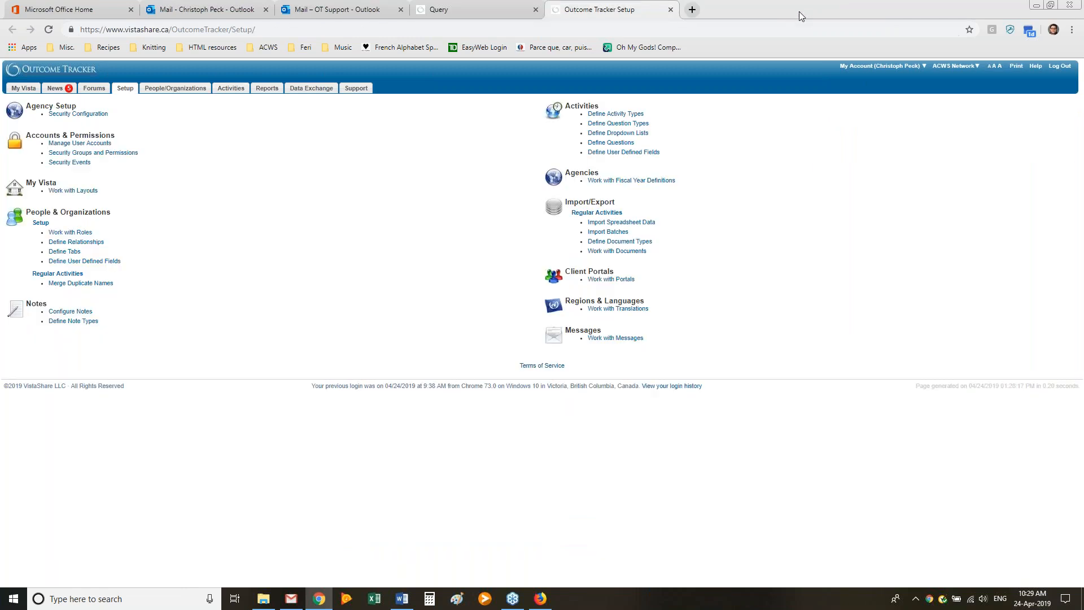
left_click(502, 4)
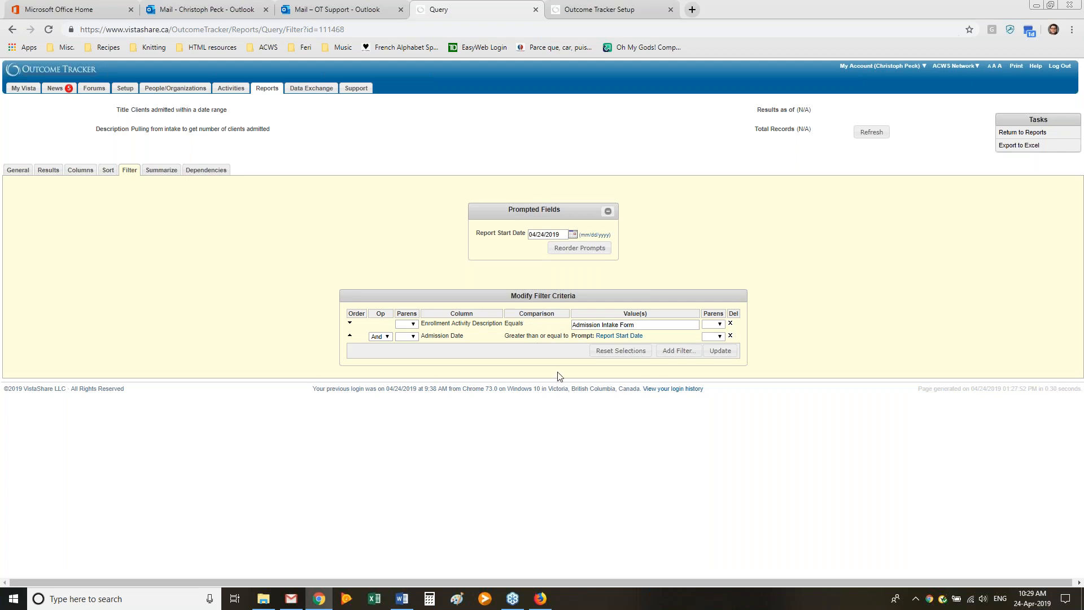
Step: Start a third filter joined with And, using Admission Date as its column
left_click(686, 351)
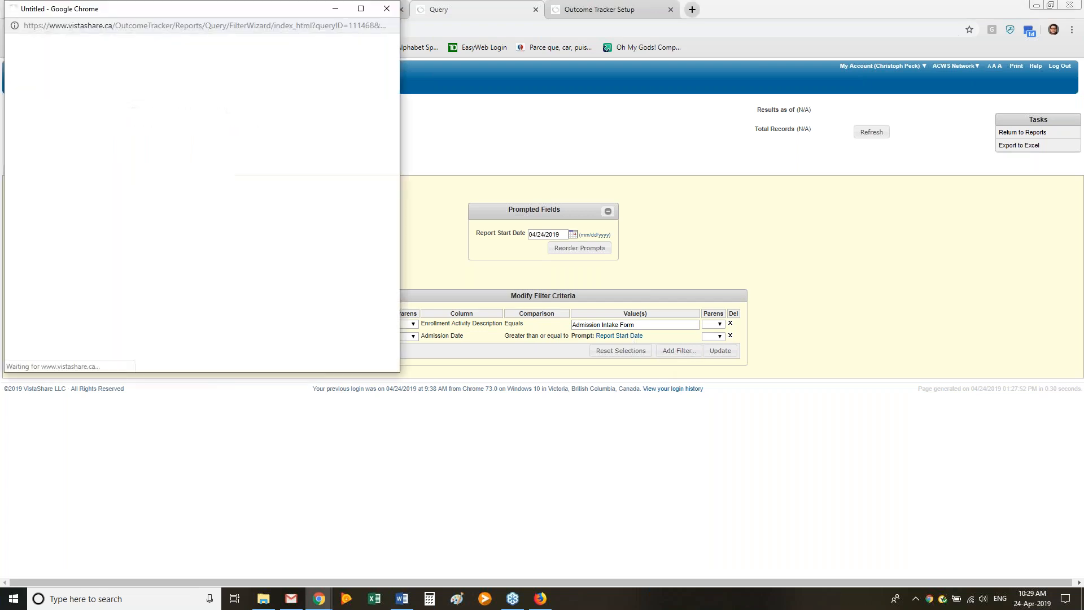
left_click(130, 92)
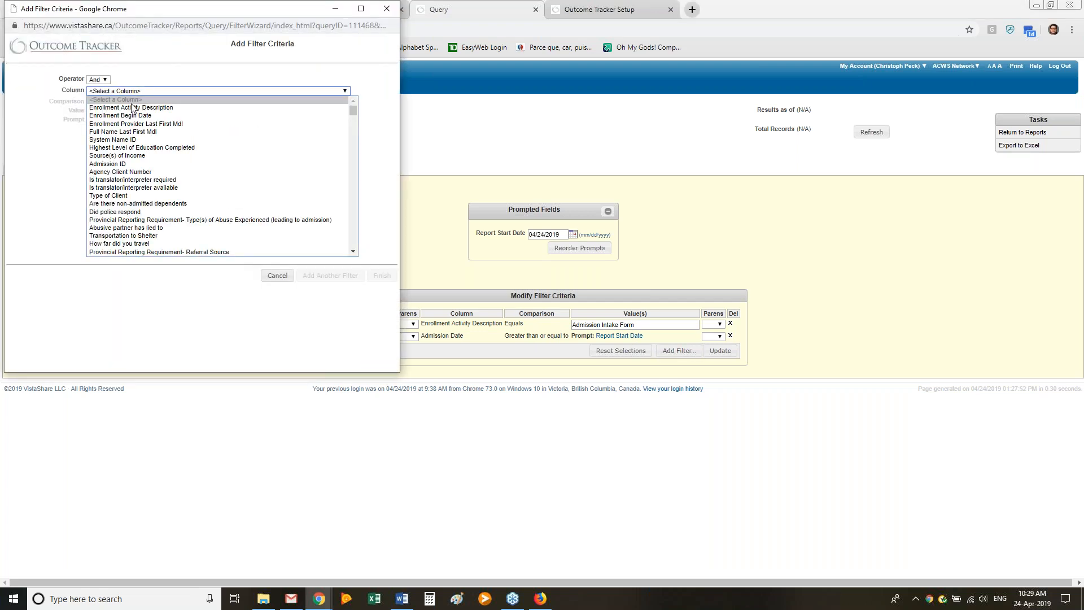
key("a")
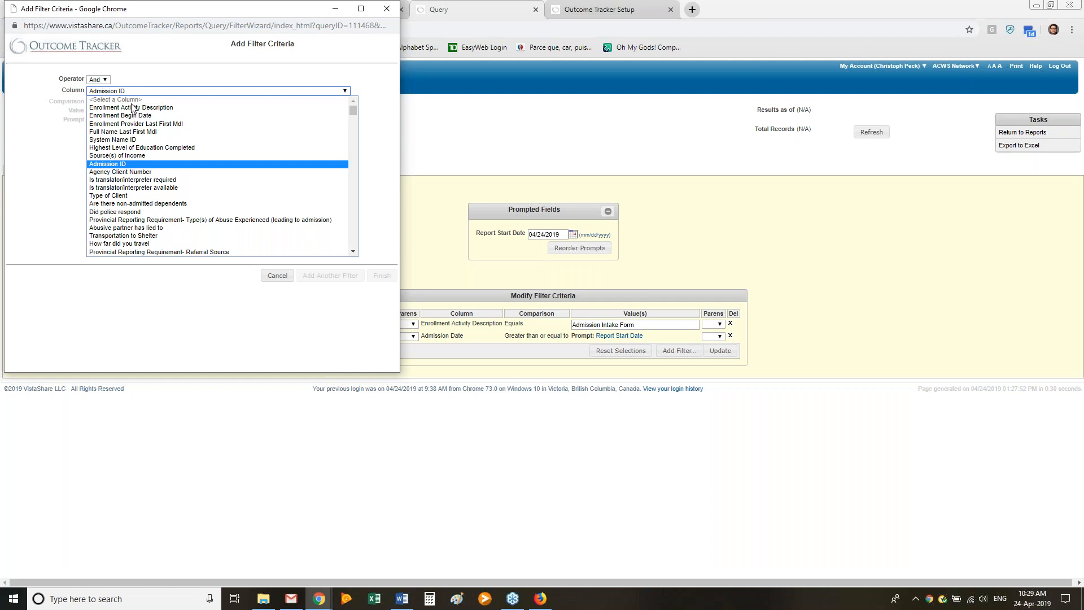
key("a")
key("a")
key("a")
key("a")
key("a")
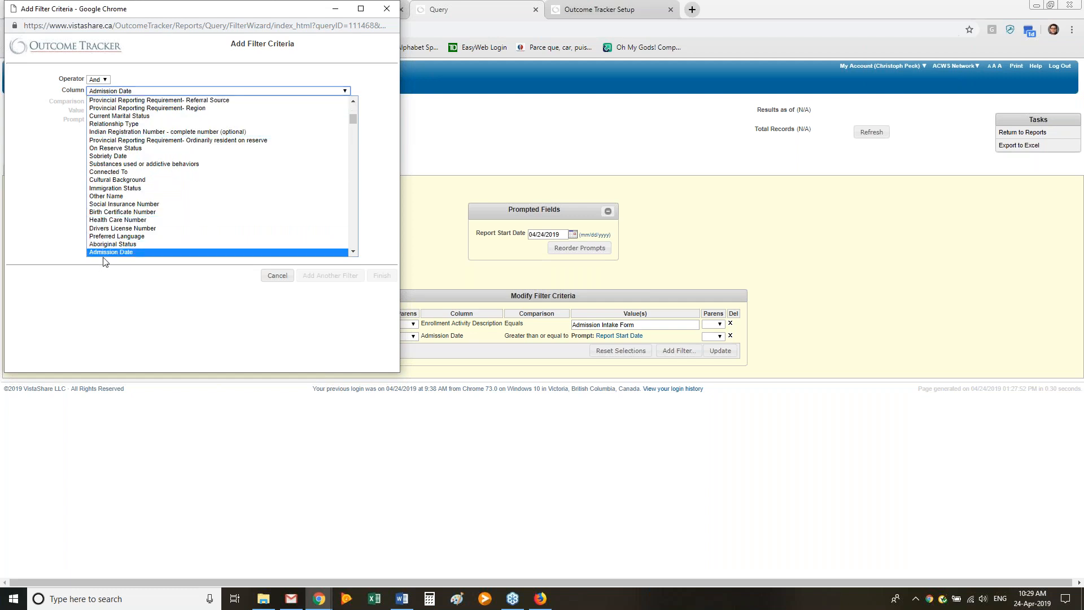
left_click(115, 248)
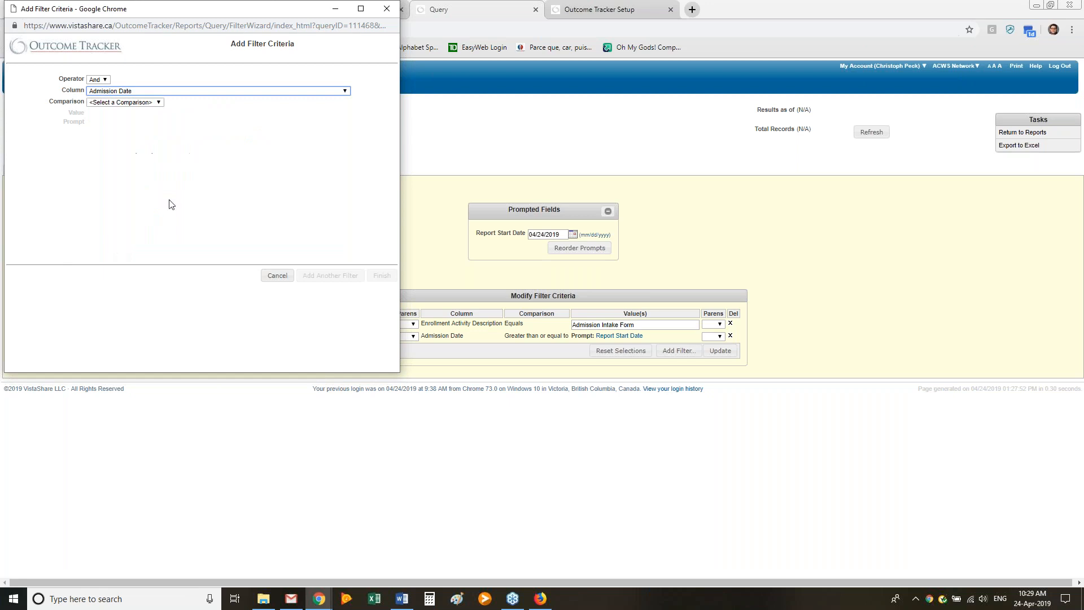
Step: Set the third filter's comparison to Less than or equal to, with a new prompted field as its value
left_click(133, 103)
left_click(137, 163)
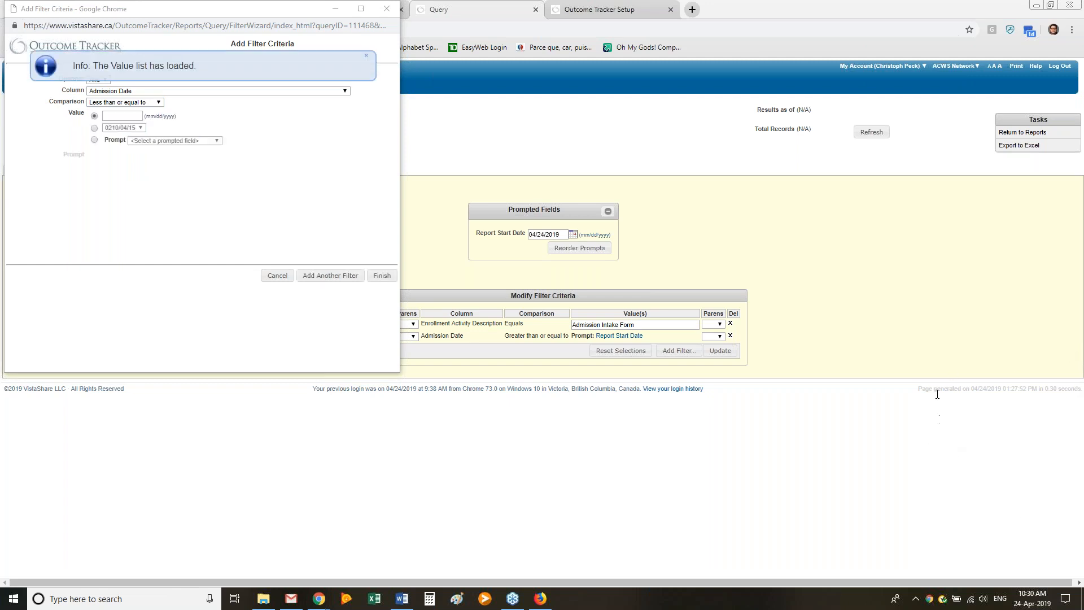
left_click(94, 139)
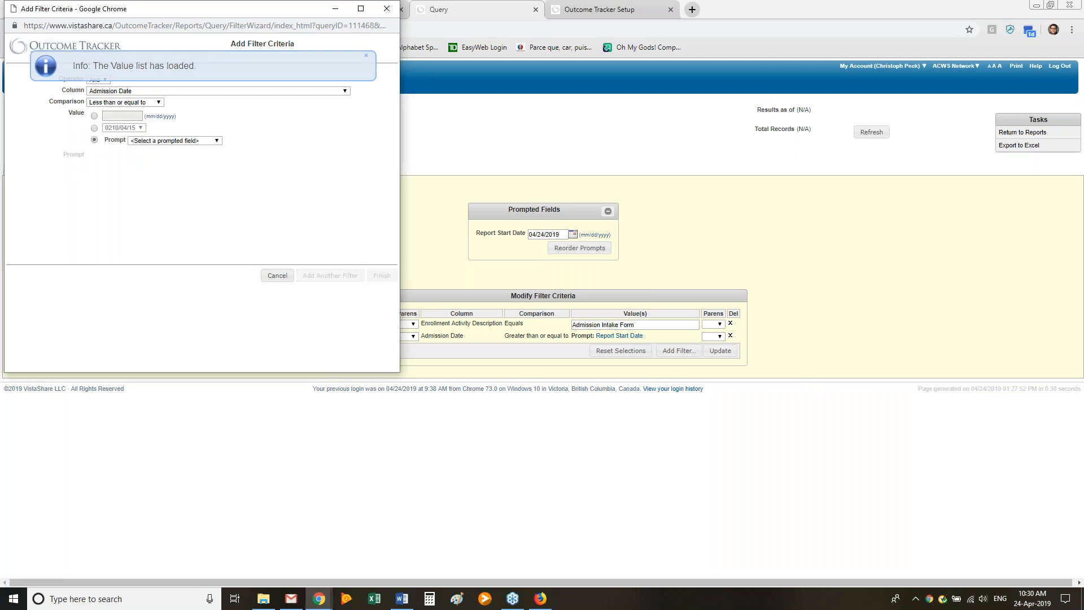
left_click(153, 141)
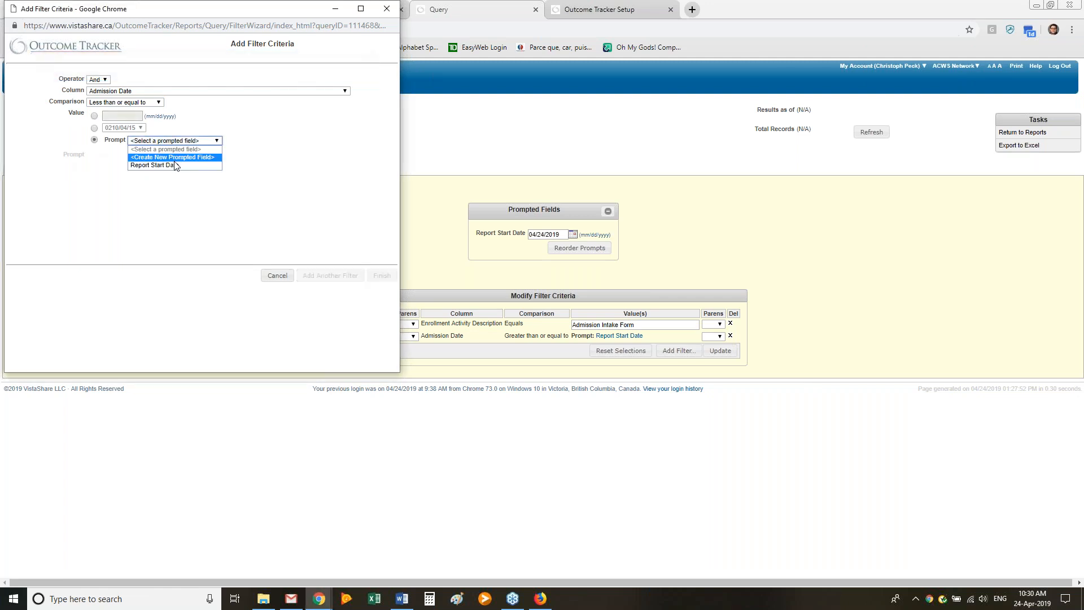
left_click(207, 160)
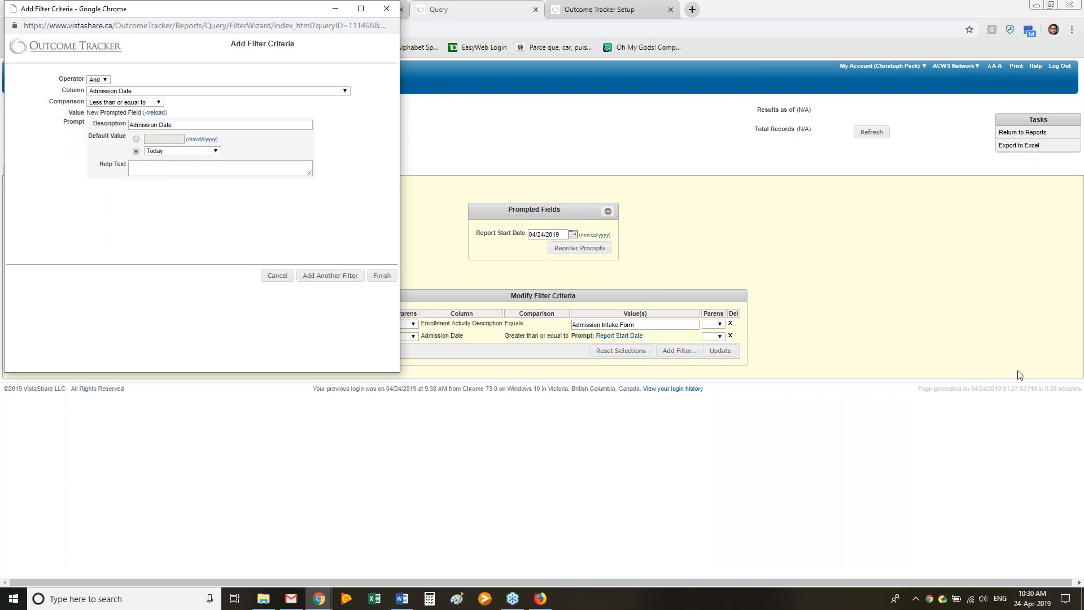
Step: Describe the third filter's prompted field as Report End Date and finish the filter
left_click(167, 125)
triple_click(166, 124)
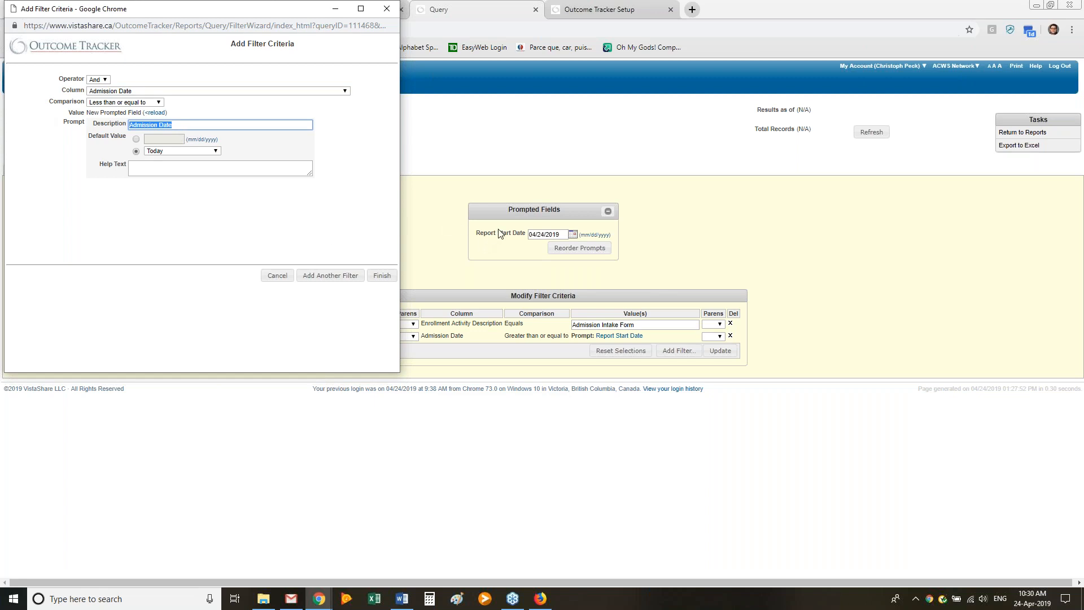
type("Report End")
left_click(384, 283)
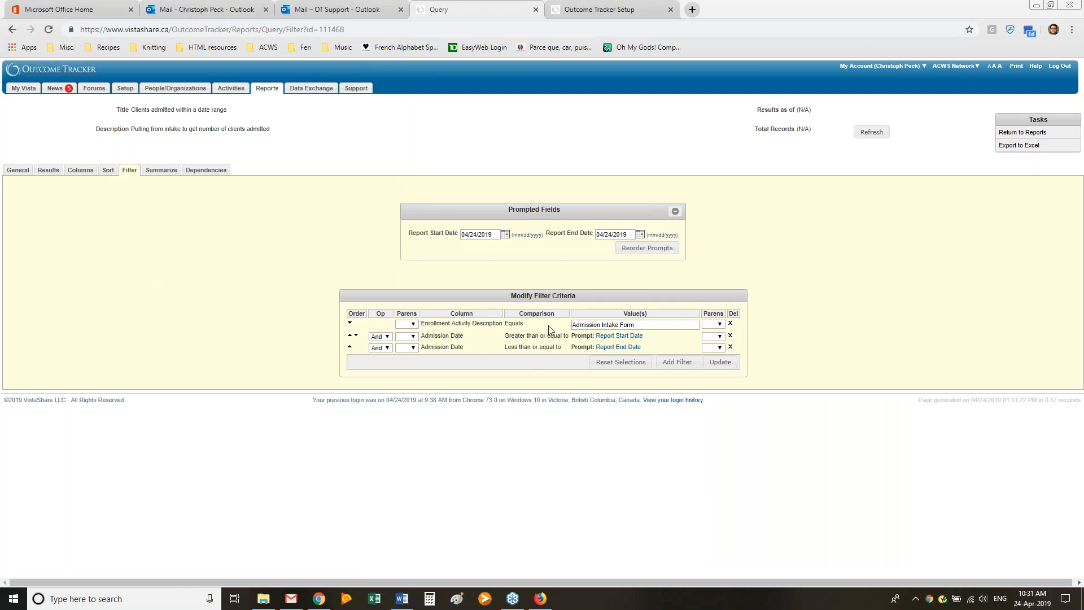
Step: Add an And filter where Is translator/interpreter required equals Yes, and delete it again from the filter criteria
left_click(660, 326)
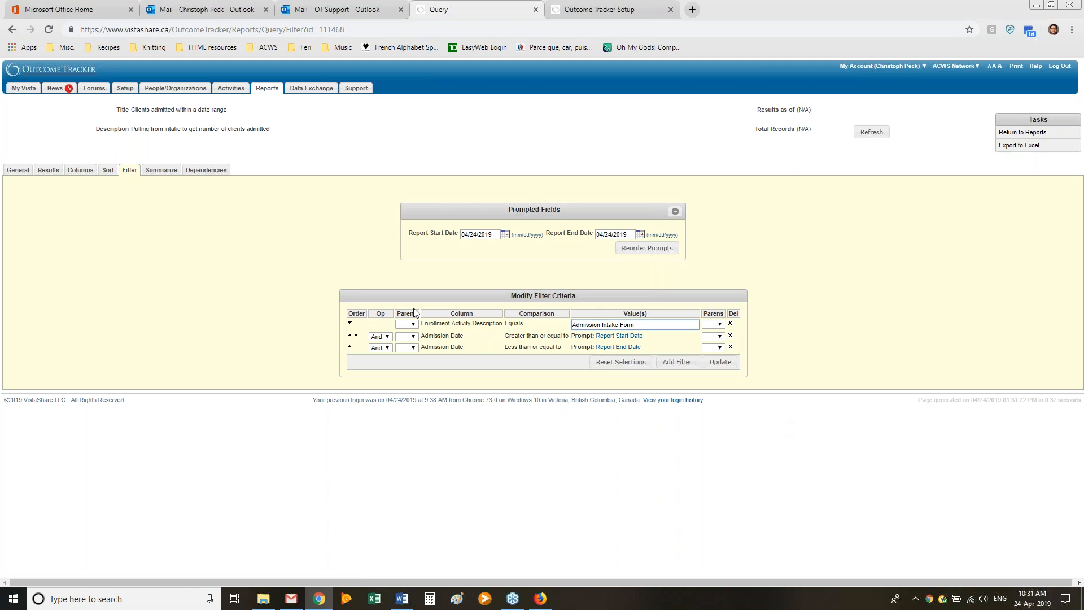
left_click(681, 363)
left_click(130, 91)
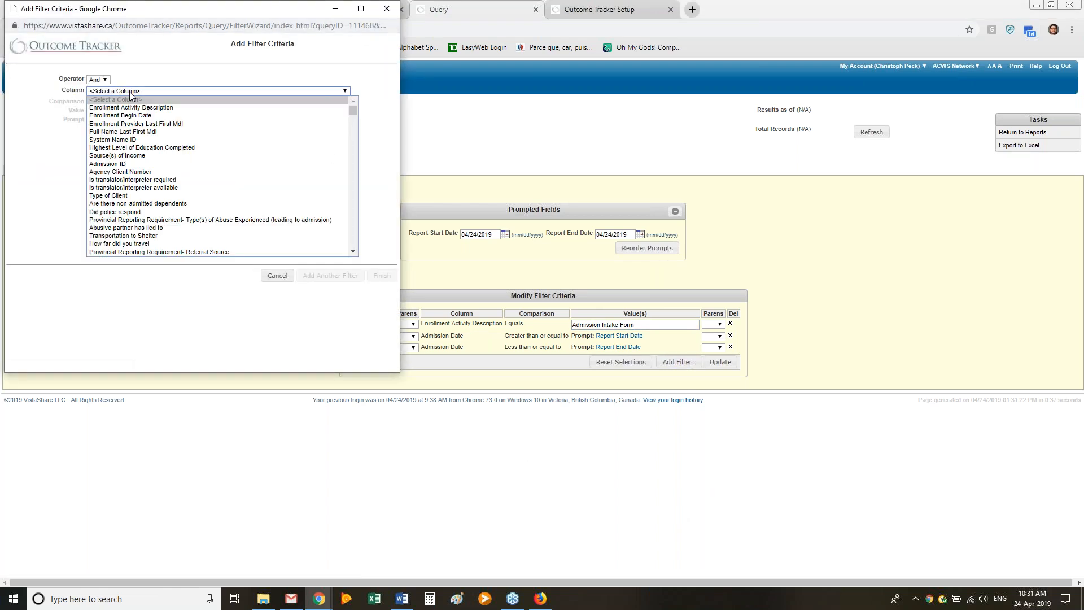
left_click(213, 180)
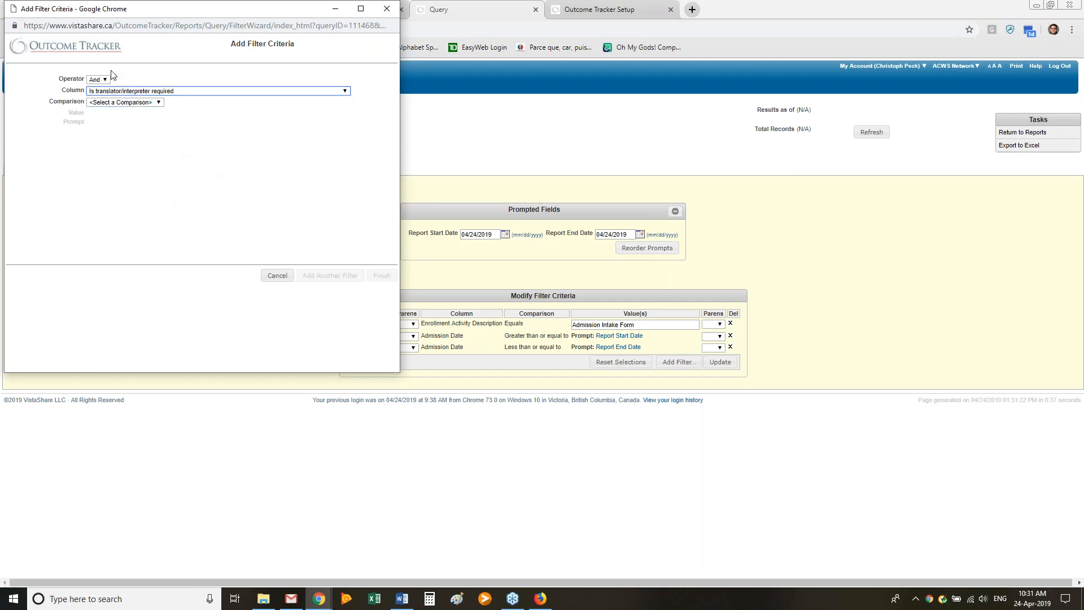
left_click(122, 102)
left_click(120, 125)
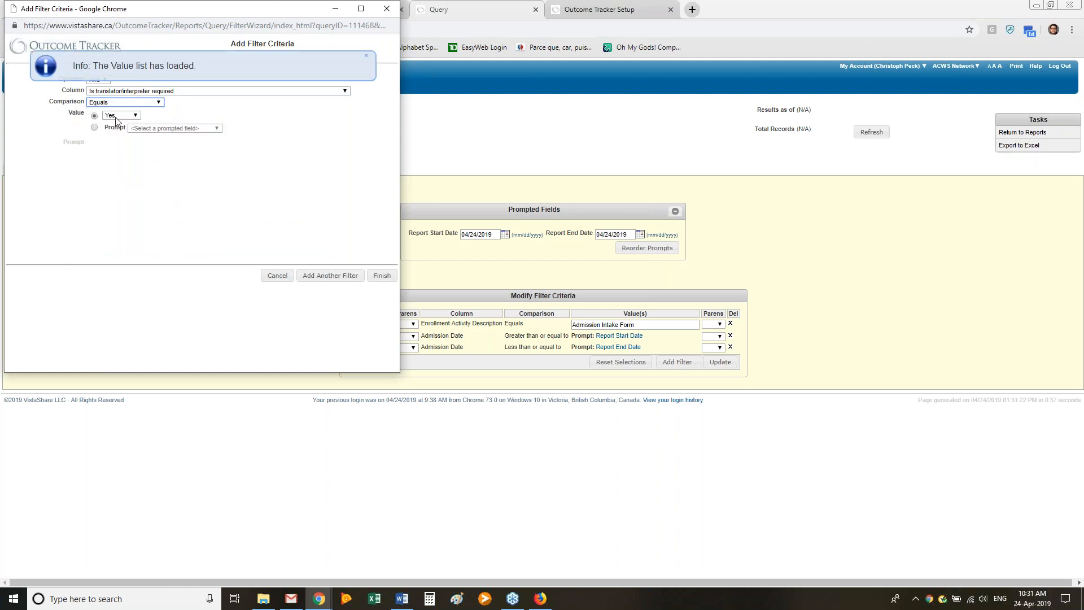
left_click(381, 275)
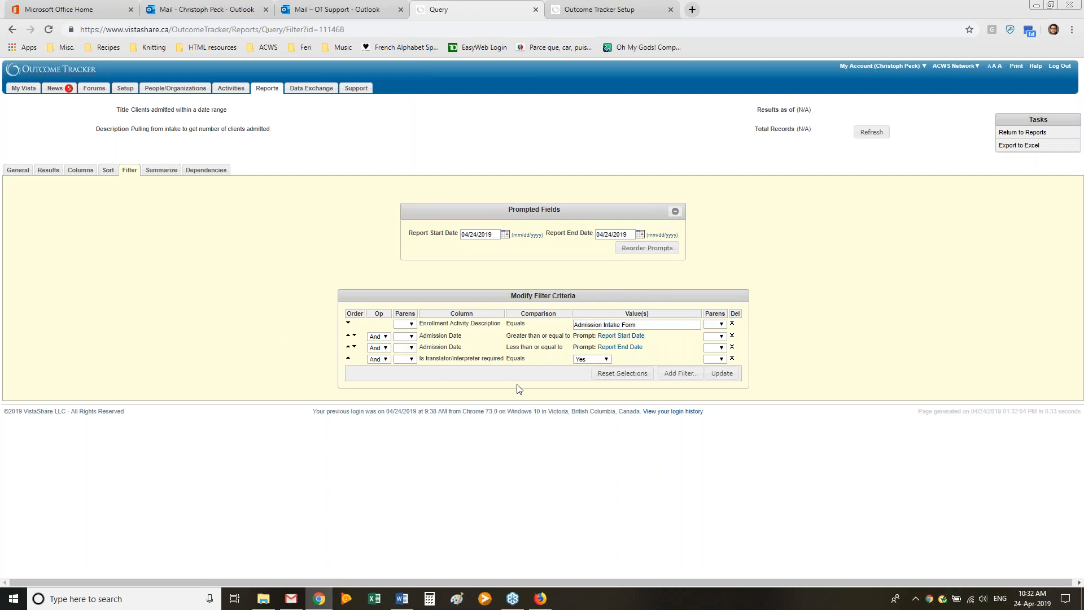
left_click(731, 359)
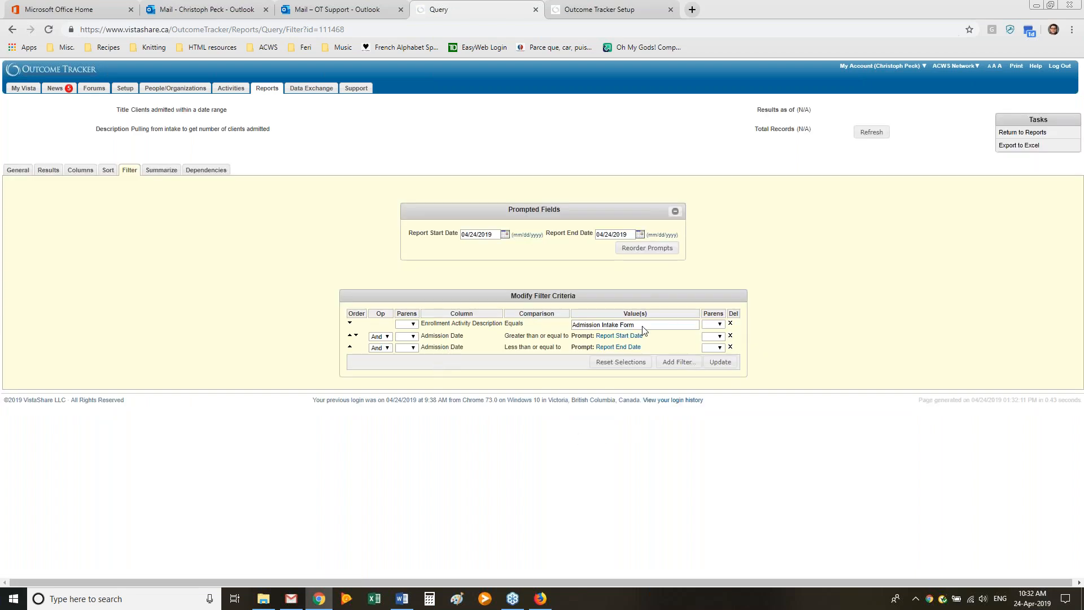
Step: Set the query's general settings to include data from Parent Agency only
left_click(14, 174)
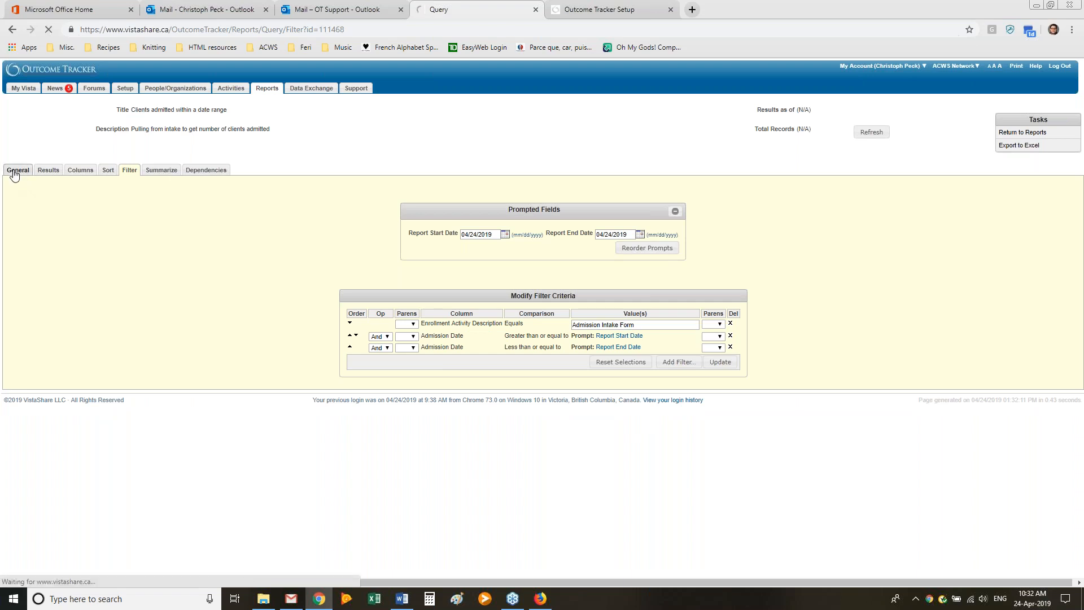
left_click(251, 200)
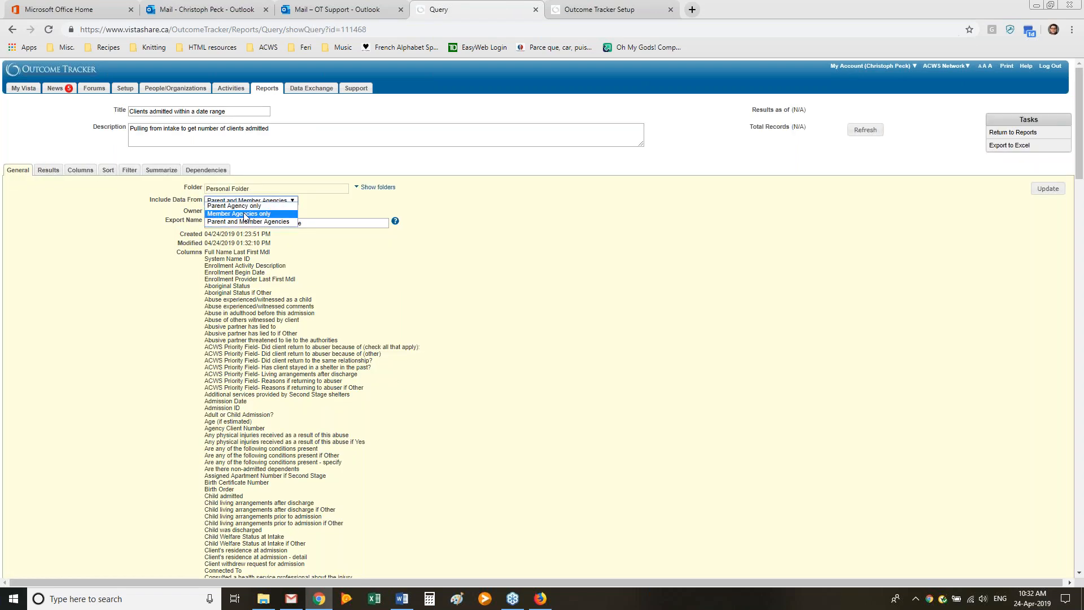
left_click(254, 206)
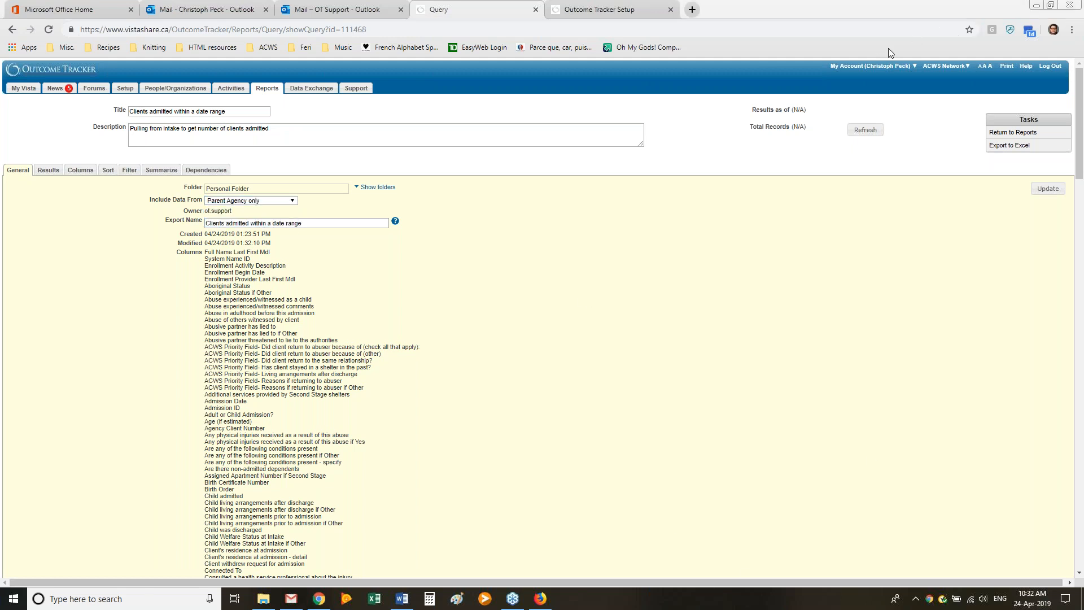
Step: Save the query's general settings and run its results with a Report Start Date of 01/01/2019
left_click(1045, 190)
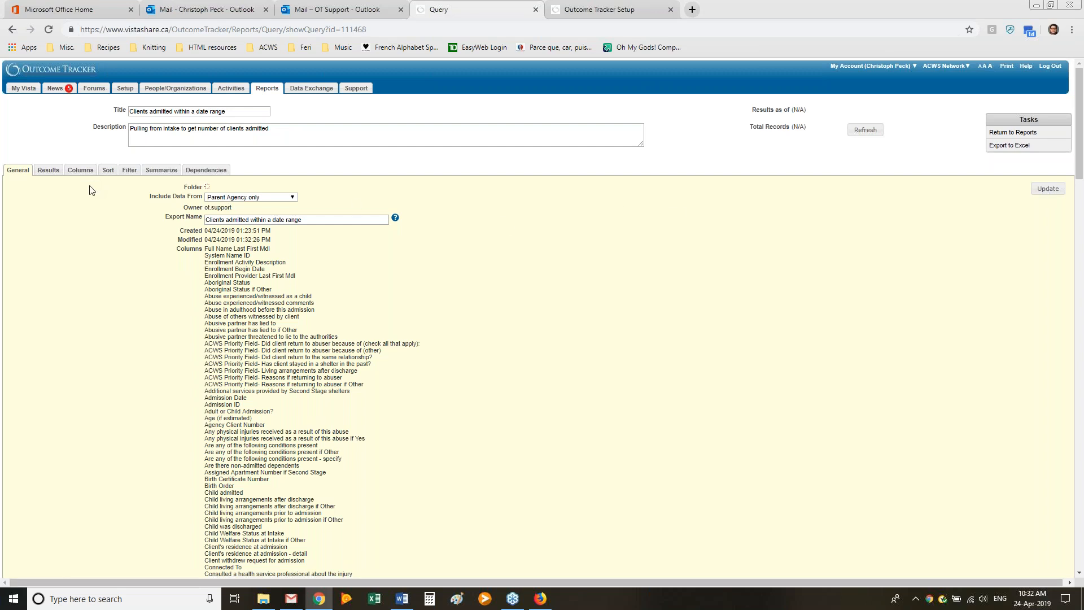
left_click(47, 169)
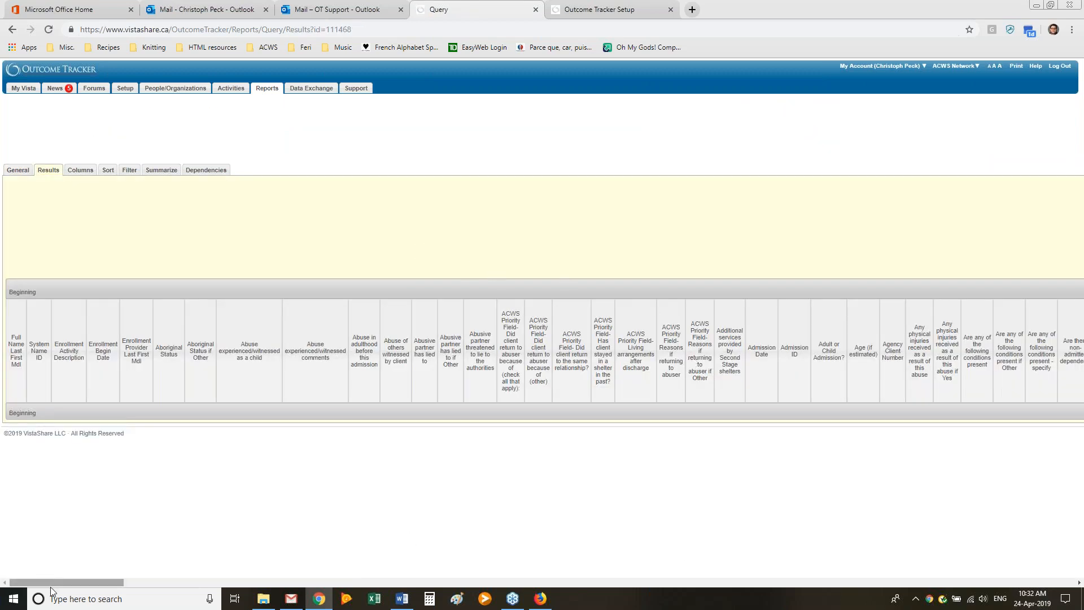
left_click_drag(50, 582, 543, 582)
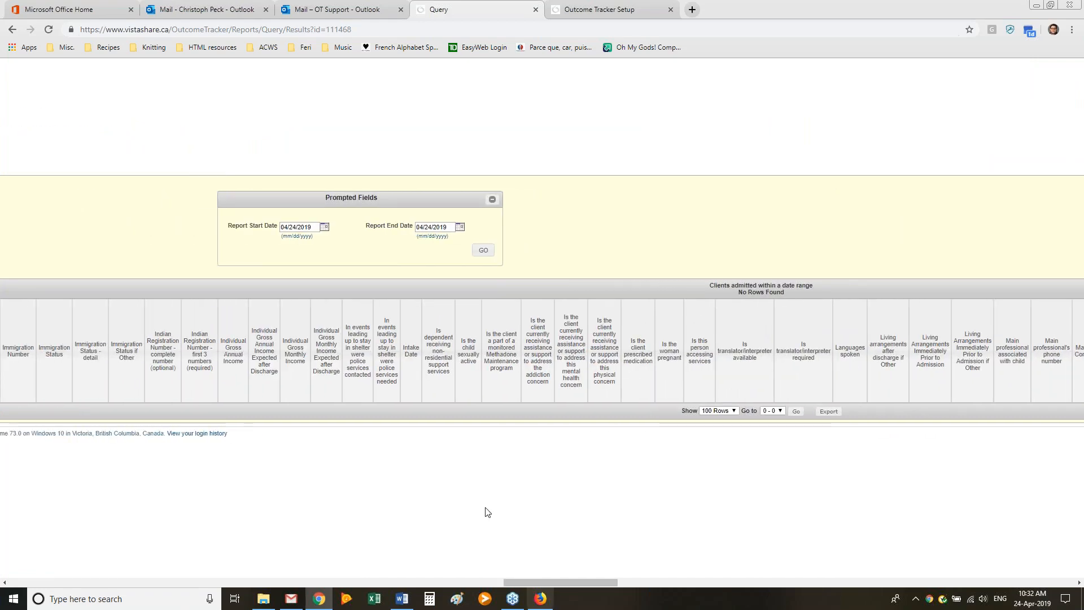
left_click(324, 227)
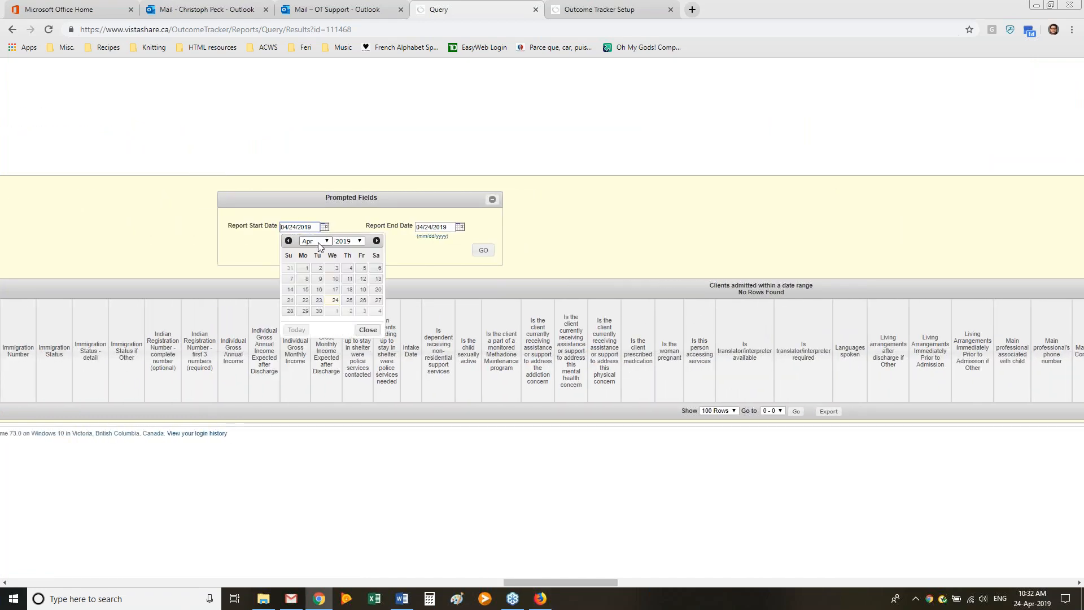
left_click(314, 242)
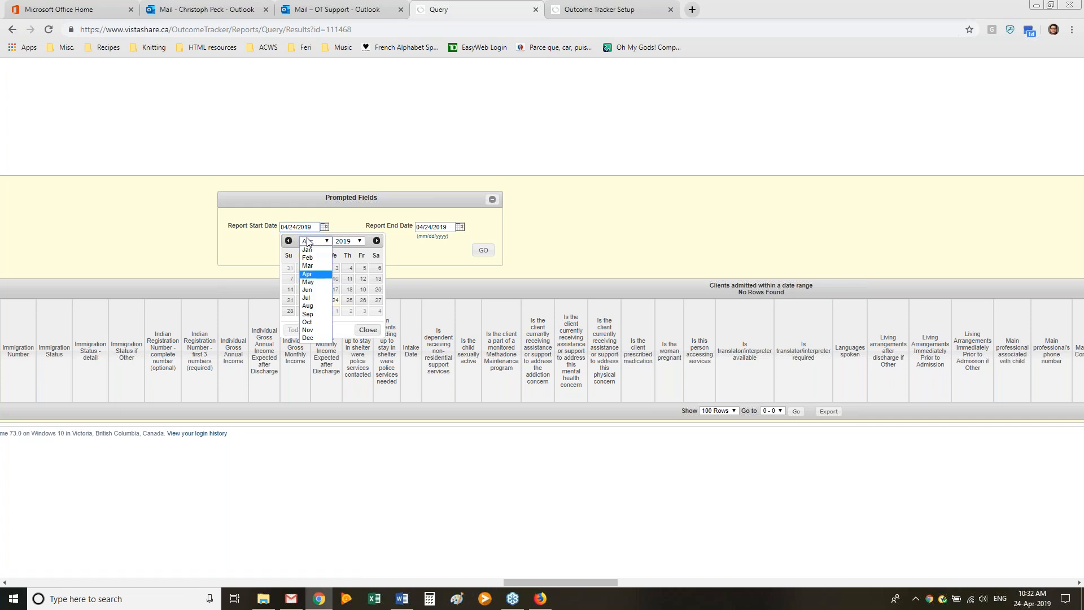
left_click(308, 250)
left_click(319, 268)
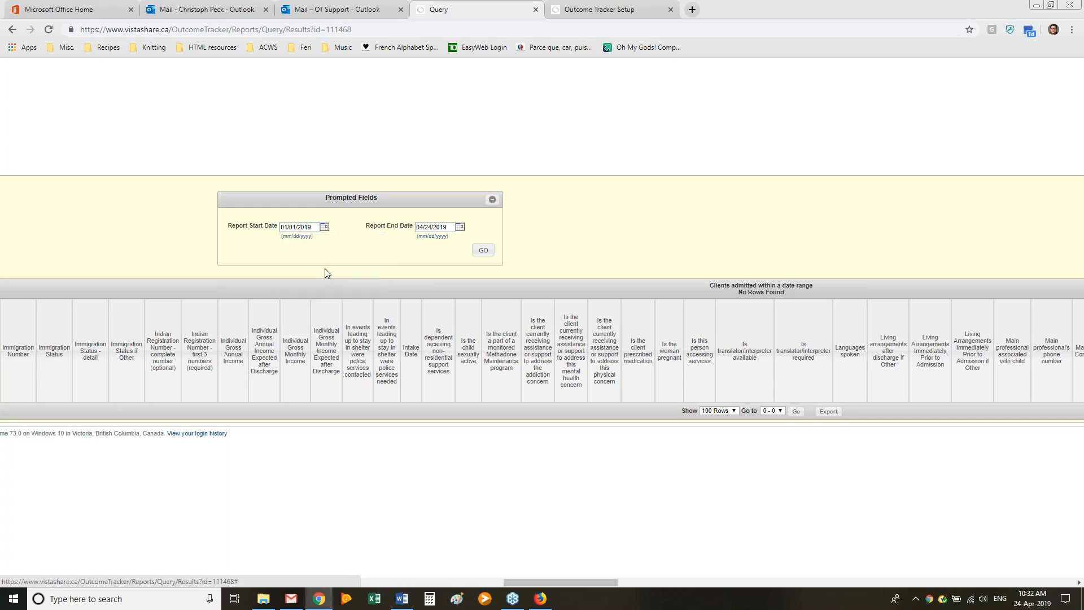
left_click(484, 250)
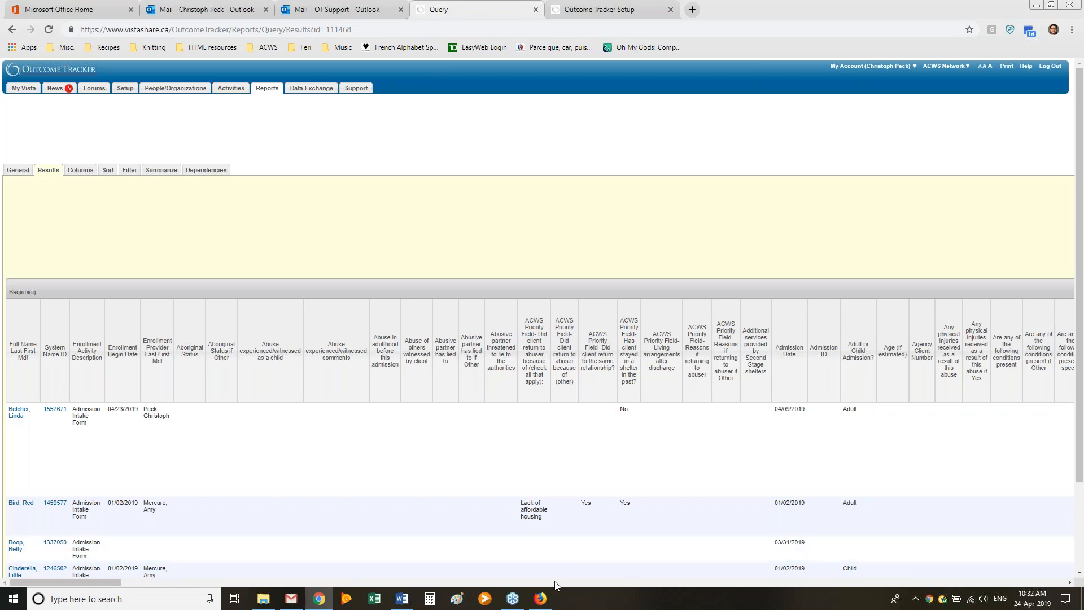
left_click_drag(90, 584, 599, 572)
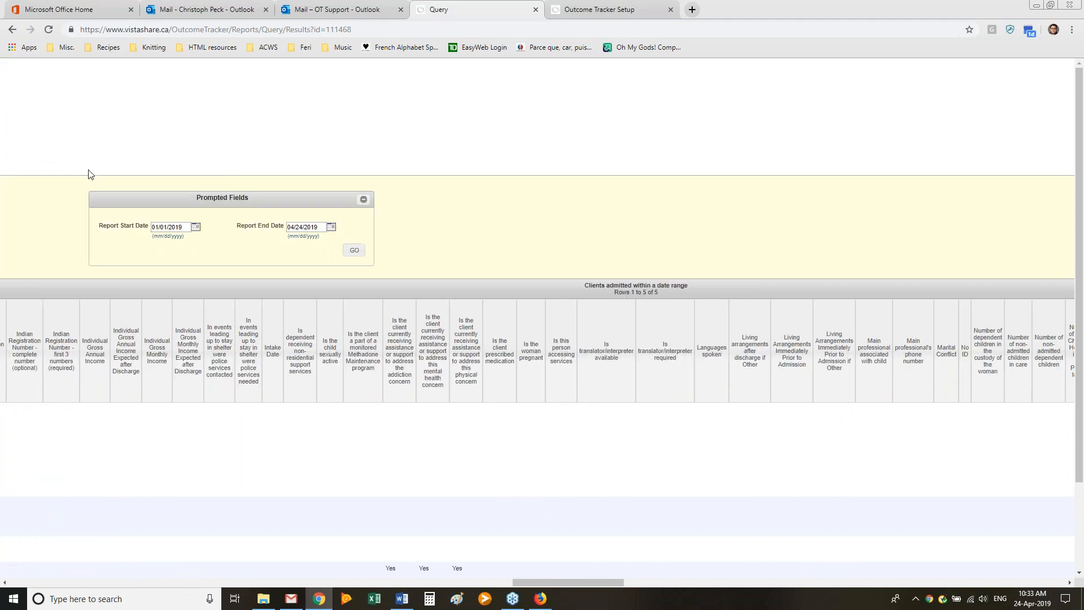
left_click_drag(541, 579, 44, 554)
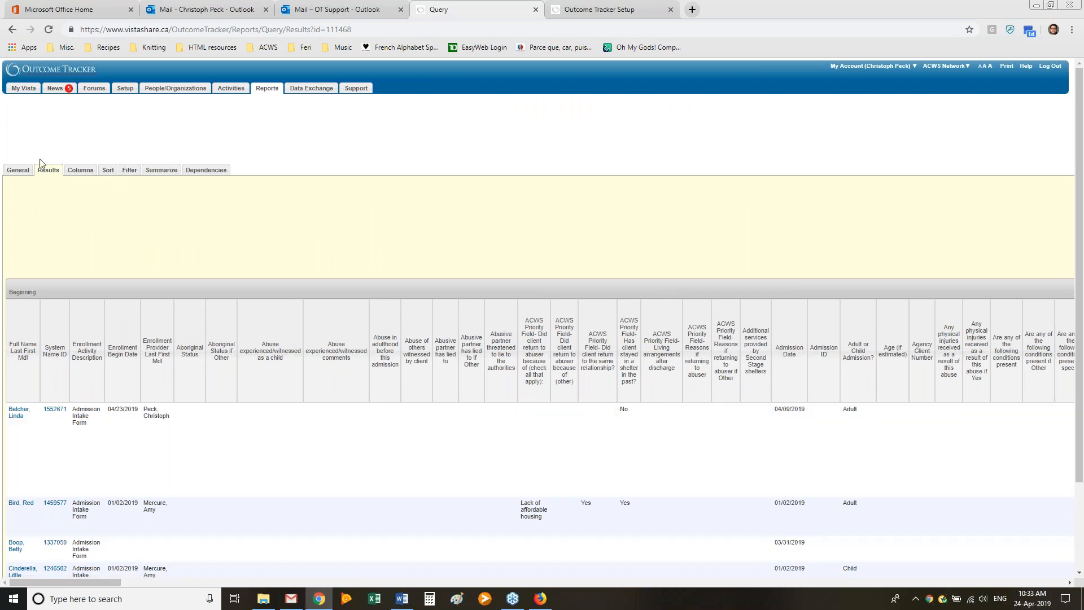
Step: Add an And filter to the query where Is translator/interpreter required equals Yes
left_click(129, 175)
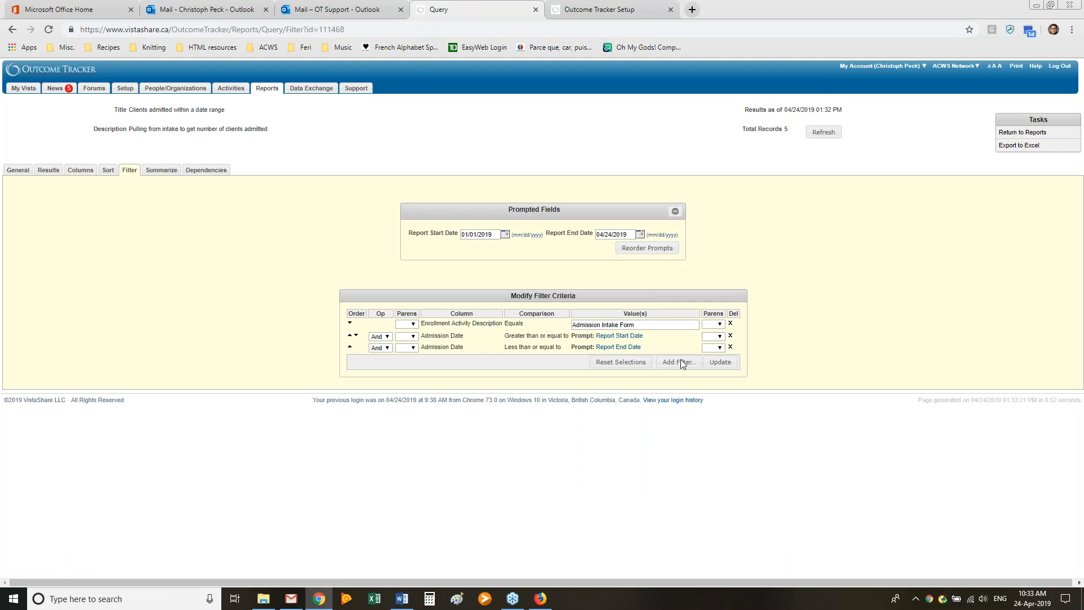
left_click(680, 362)
left_click(141, 91)
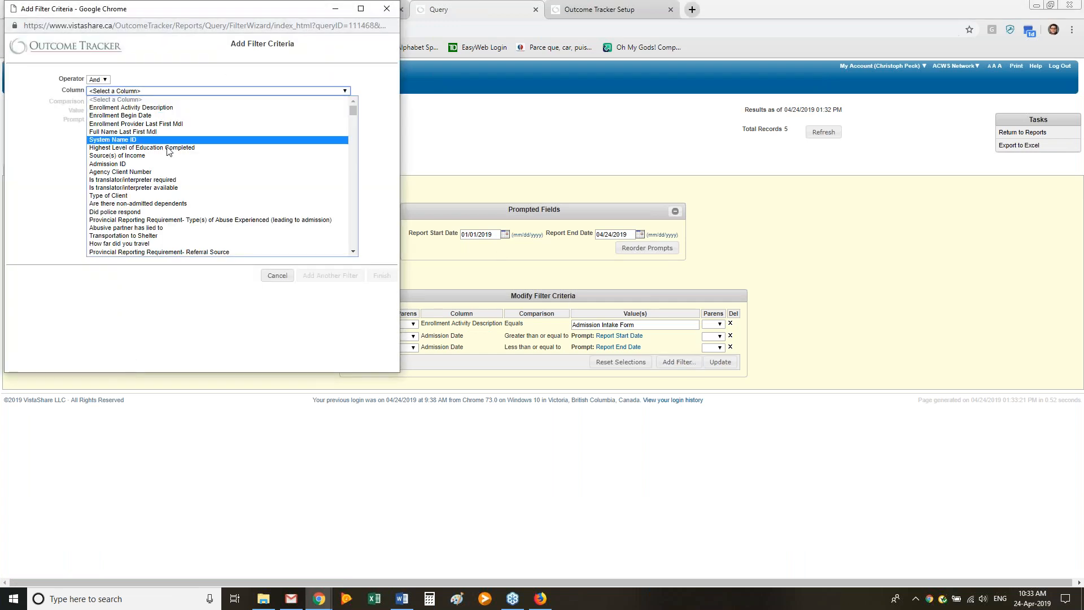
left_click(133, 180)
left_click(133, 102)
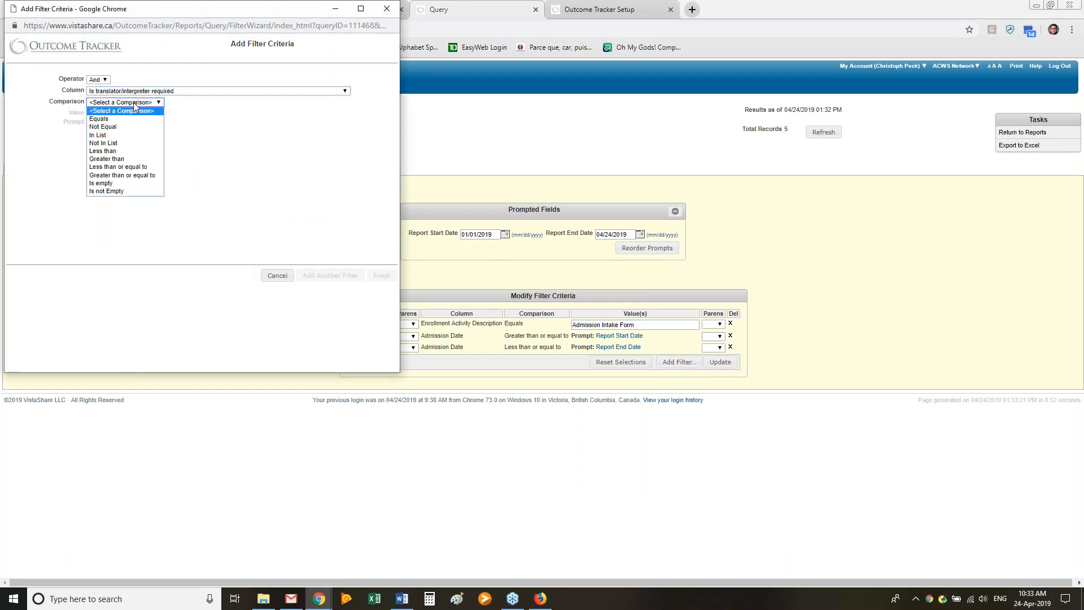
left_click(133, 120)
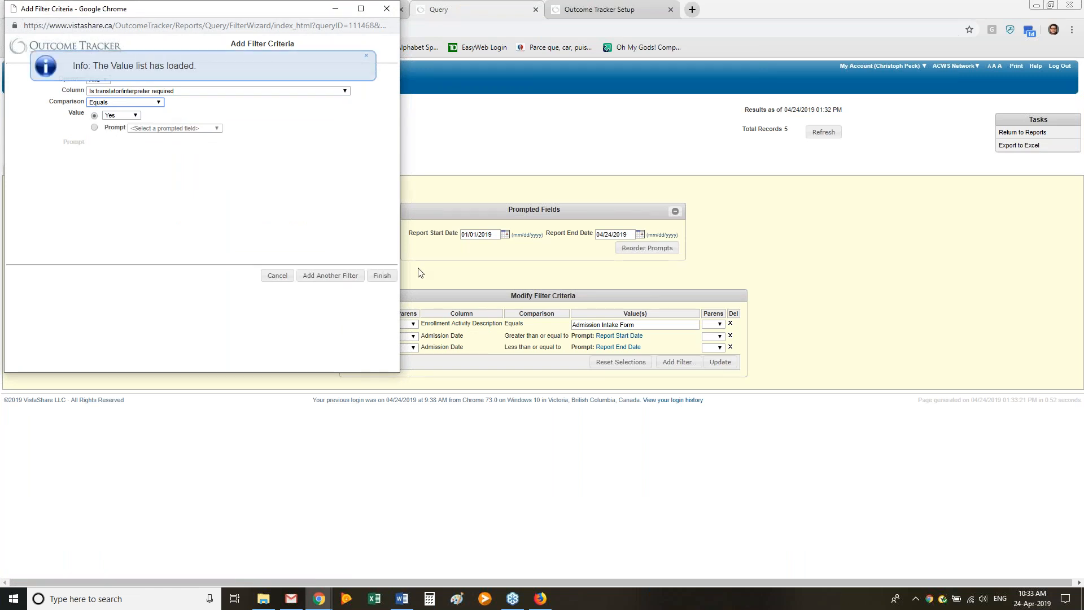
left_click(382, 275)
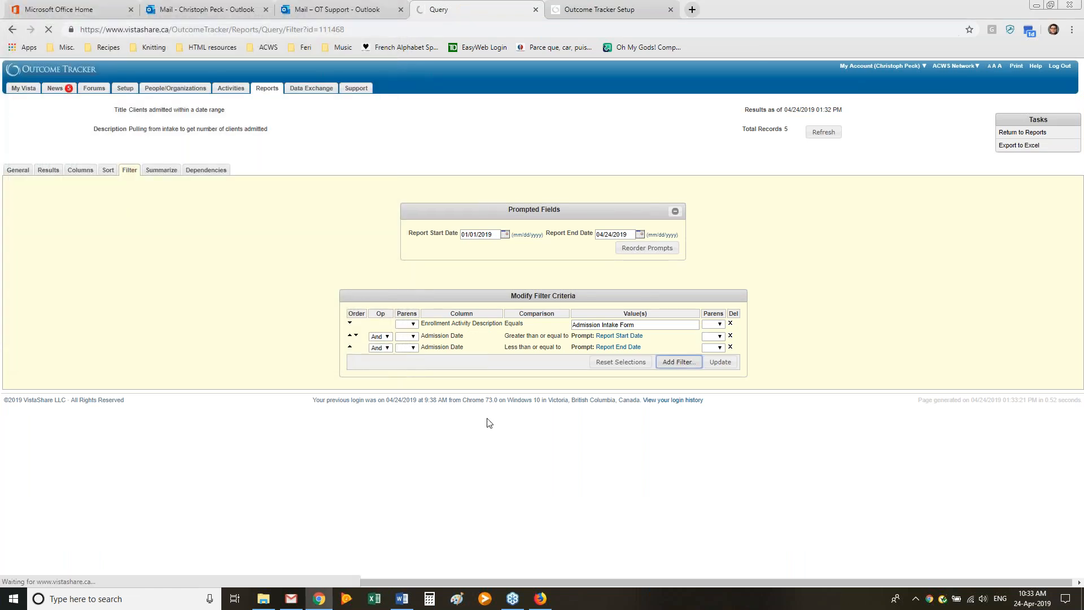
Step: Check the filtered query's results, and rerun them with the Report Start Date set to 01/01/2018
left_click(48, 168)
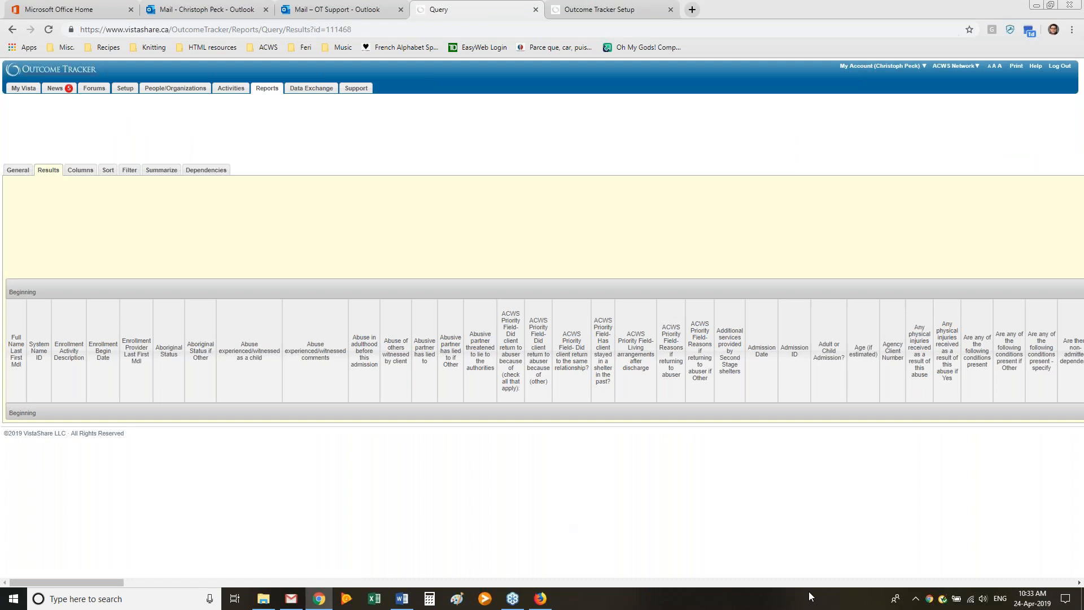
left_click_drag(92, 581, 609, 588)
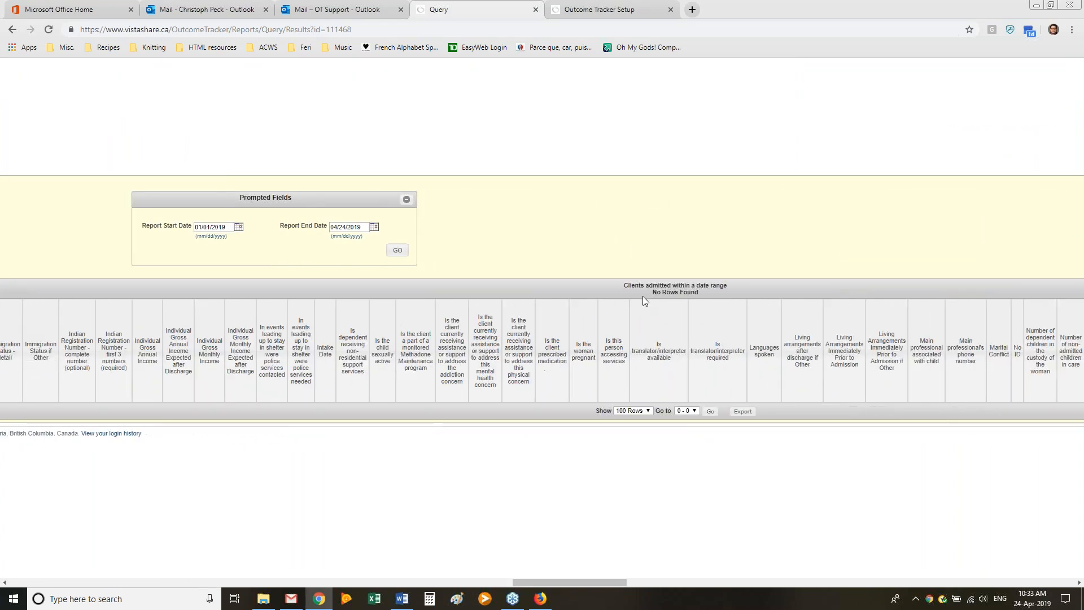
left_click_drag(653, 293, 715, 290)
left_click(651, 235)
left_click(240, 229)
left_click(265, 241)
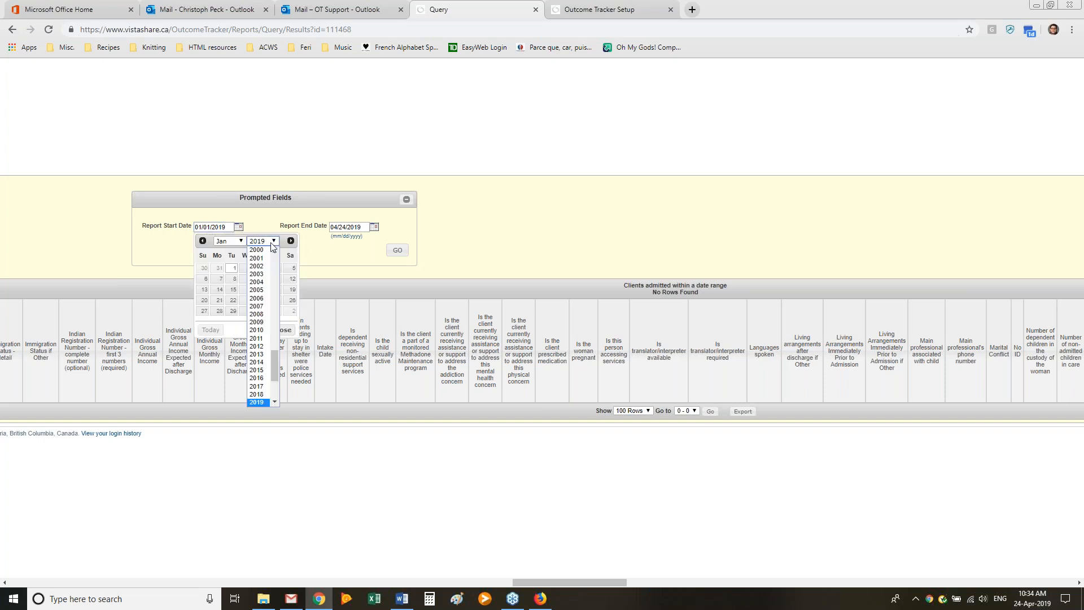
left_click(268, 394)
left_click(220, 269)
left_click(399, 252)
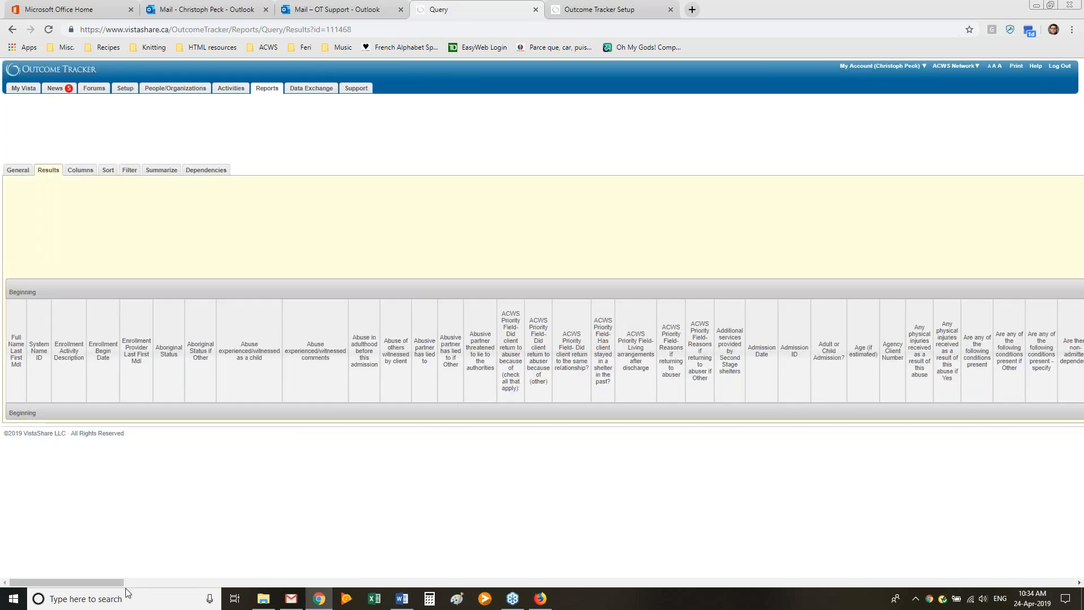
left_click_drag(113, 581, 618, 582)
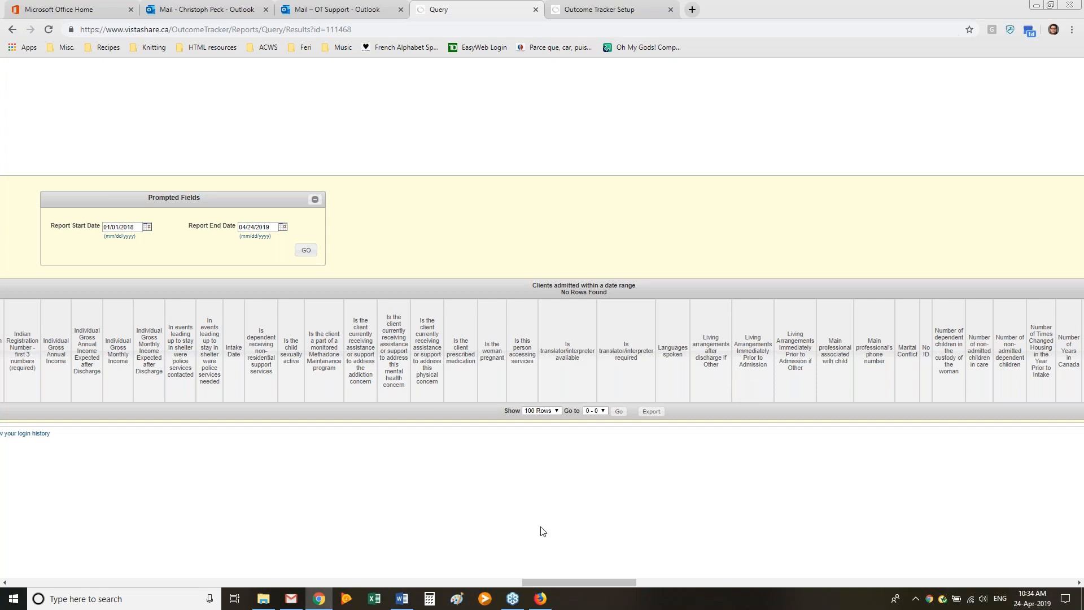
left_click_drag(584, 579, 4, 579)
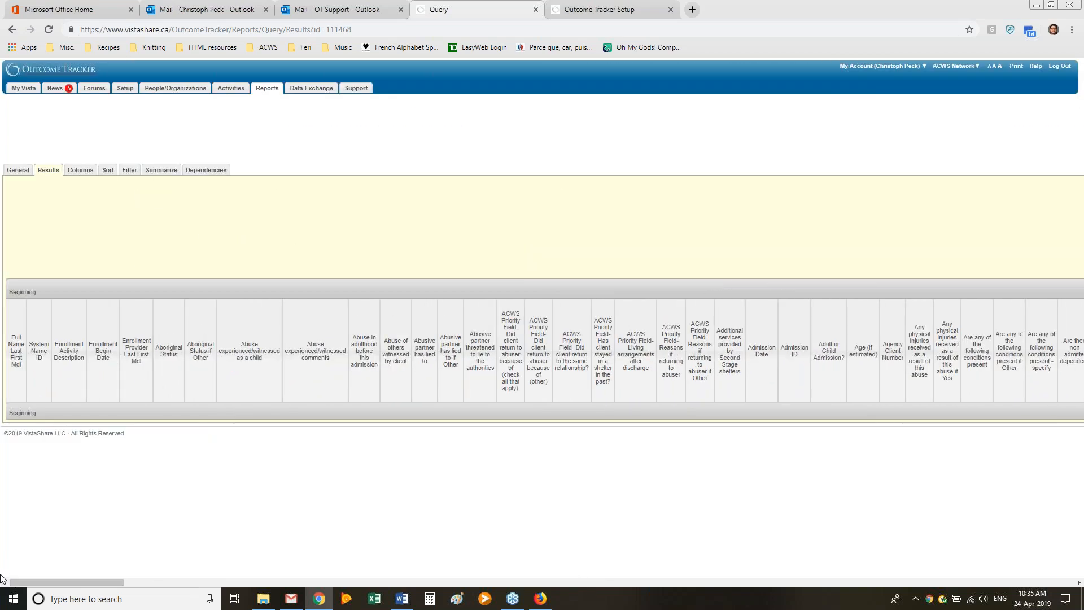
Step: Delete the Is translator/interpreter required filter from the query's filter criteria
left_click(129, 173)
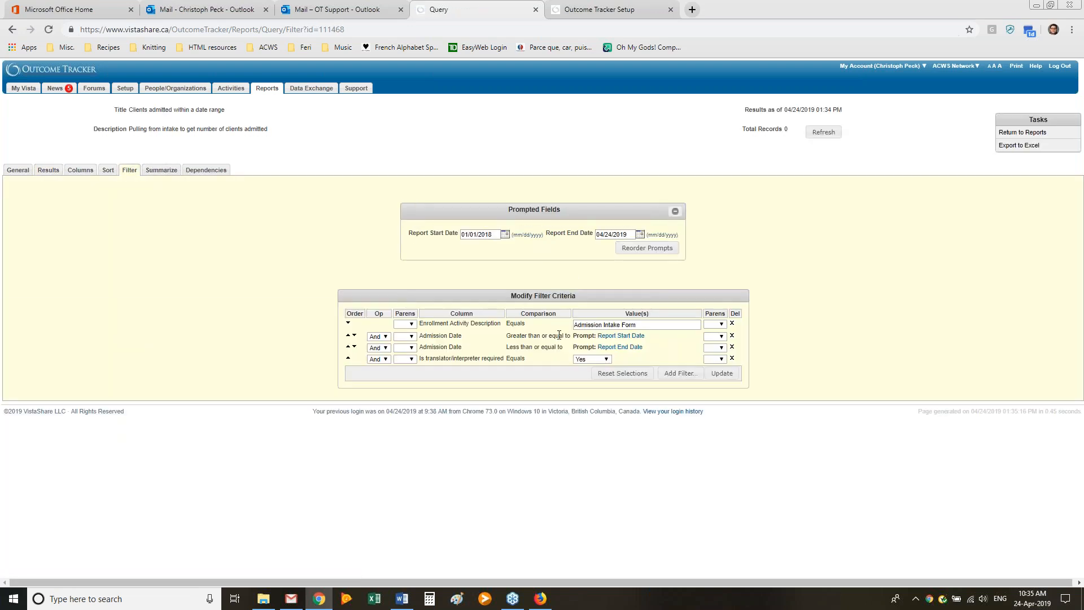
left_click(731, 358)
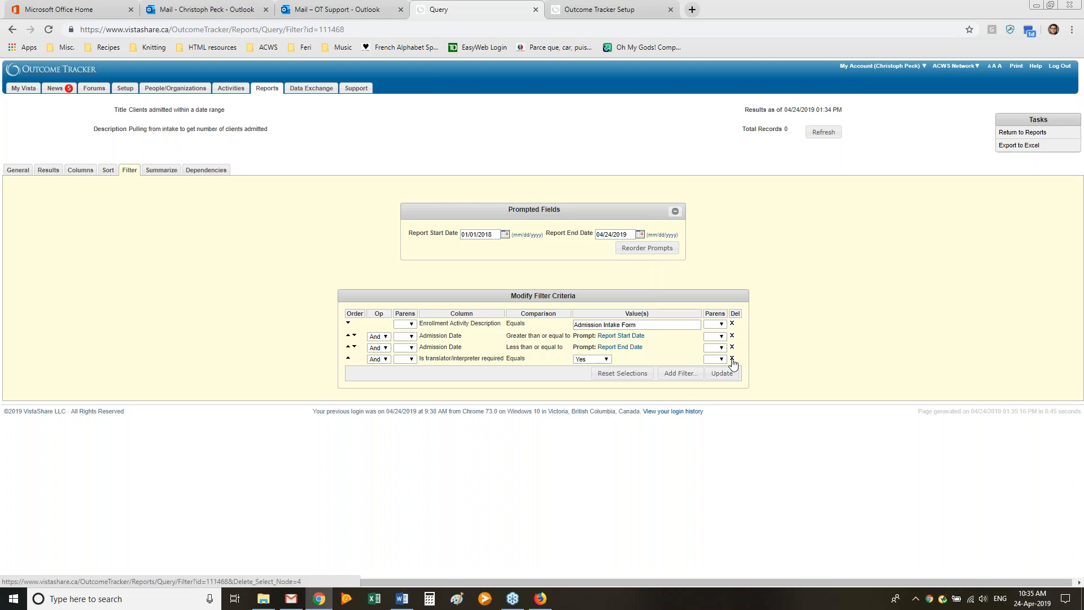
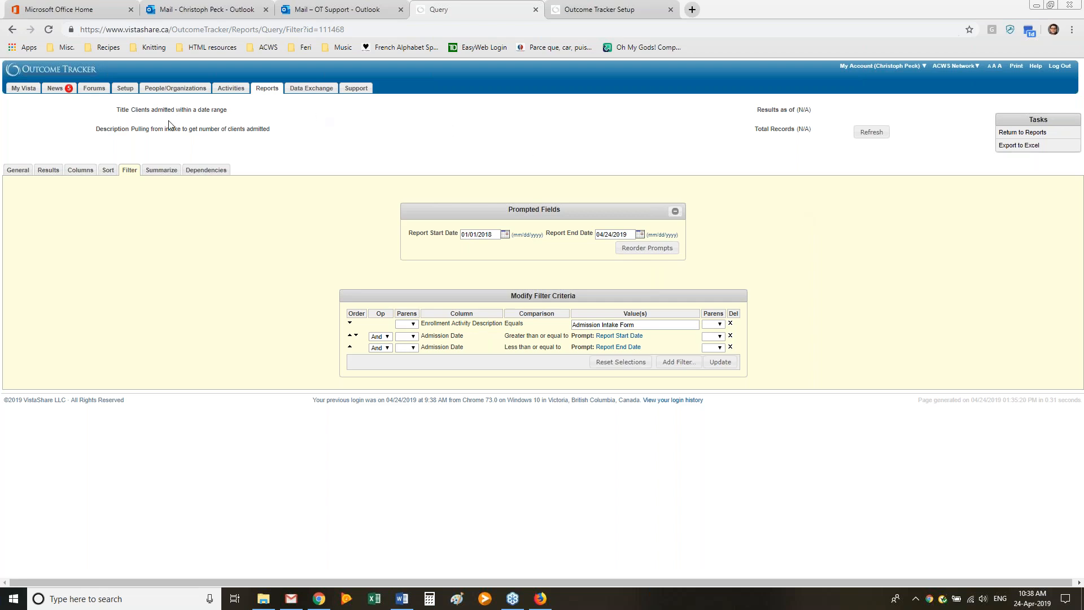
Step: Examine the columns available for a new filter, and leave the filter setup without adding one
left_click(675, 364)
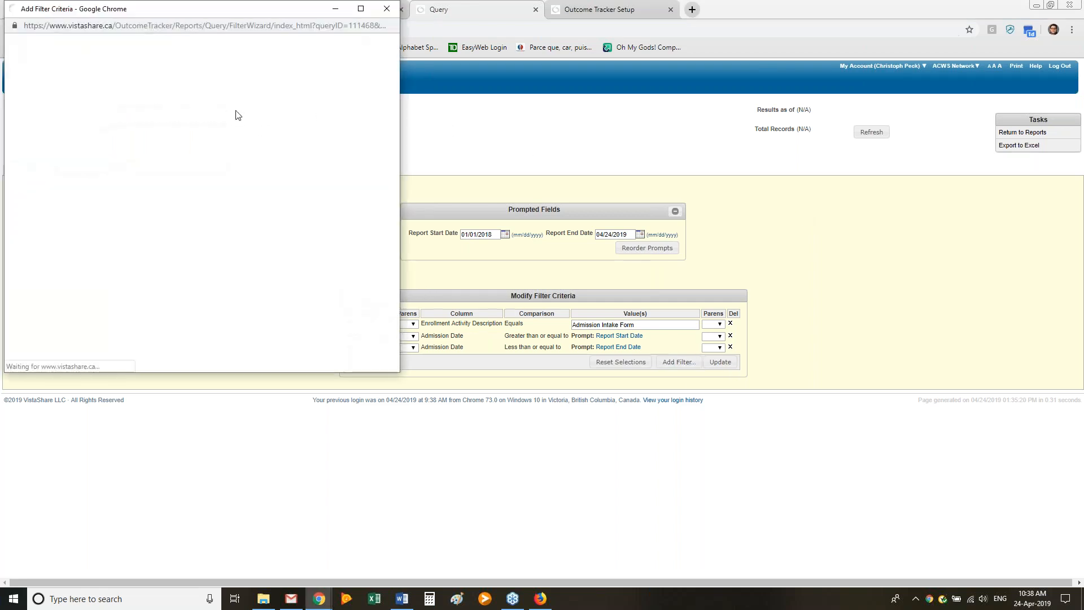
left_click(162, 91)
scroll(234, 150, "down", 8)
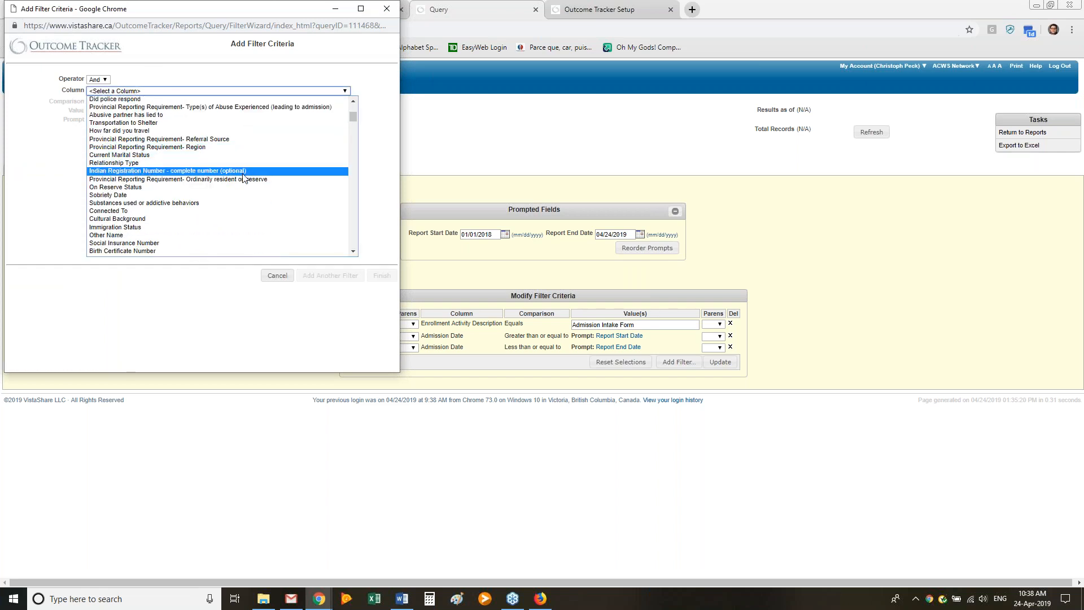
scroll(243, 172, "down", 5)
scroll(244, 180, "down", 4)
scroll(244, 181, "down", 3)
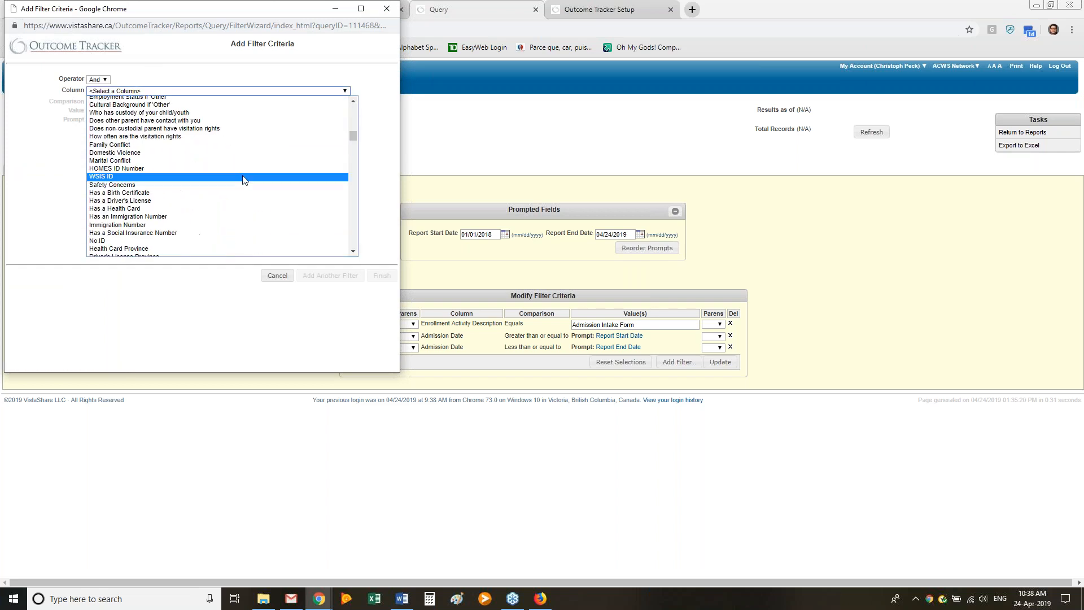
scroll(258, 193, "down", 3)
scroll(258, 192, "down", 5)
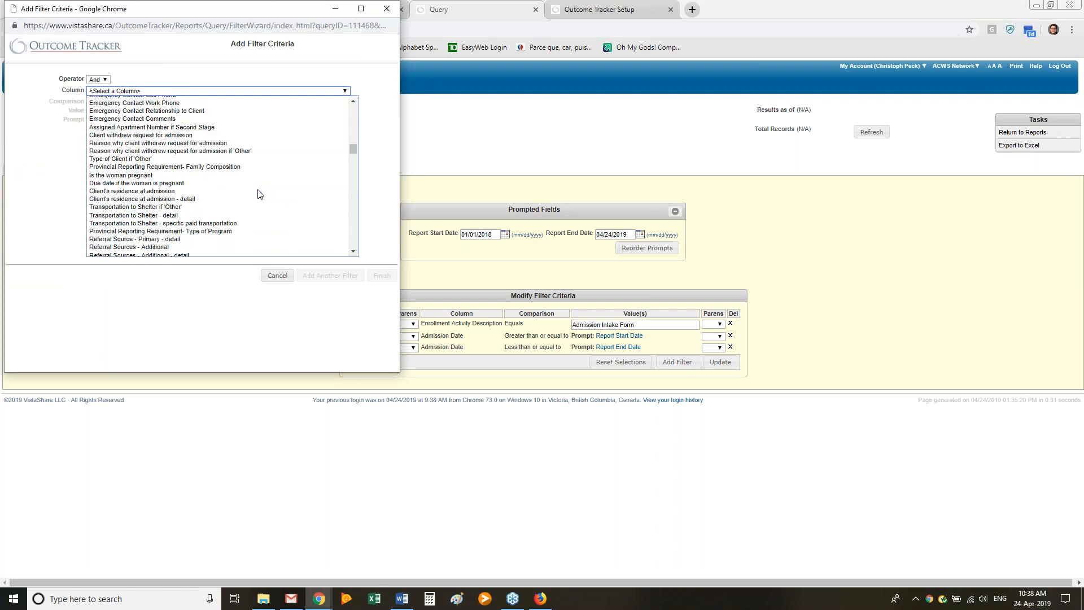
scroll(259, 193, "down", 4)
scroll(264, 189, "down", 5)
scroll(268, 187, "down", 10)
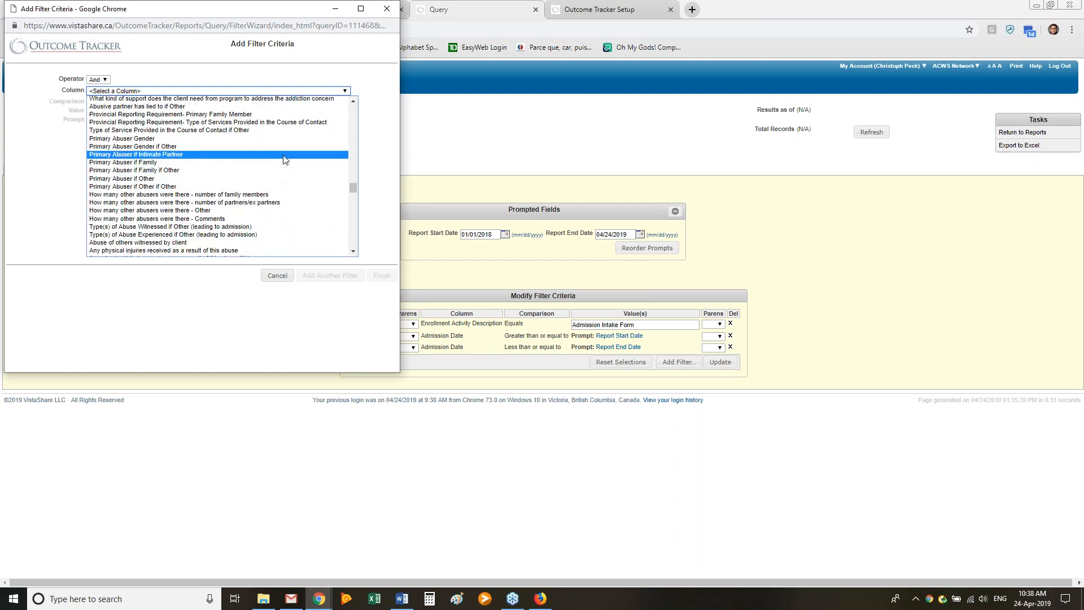
scroll(286, 157, "down", 5)
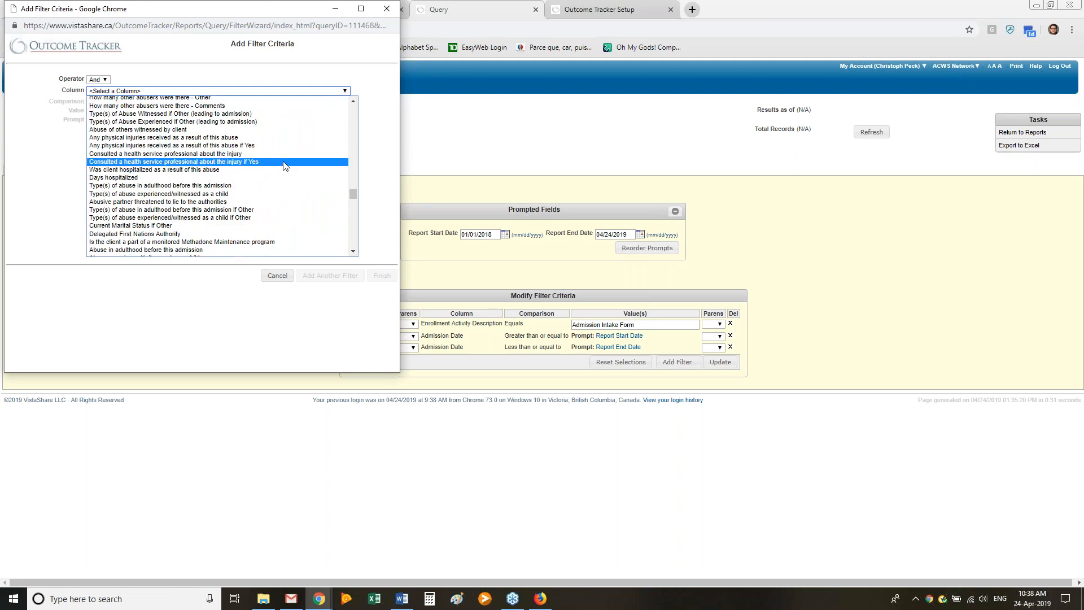
scroll(294, 168, "up", 10)
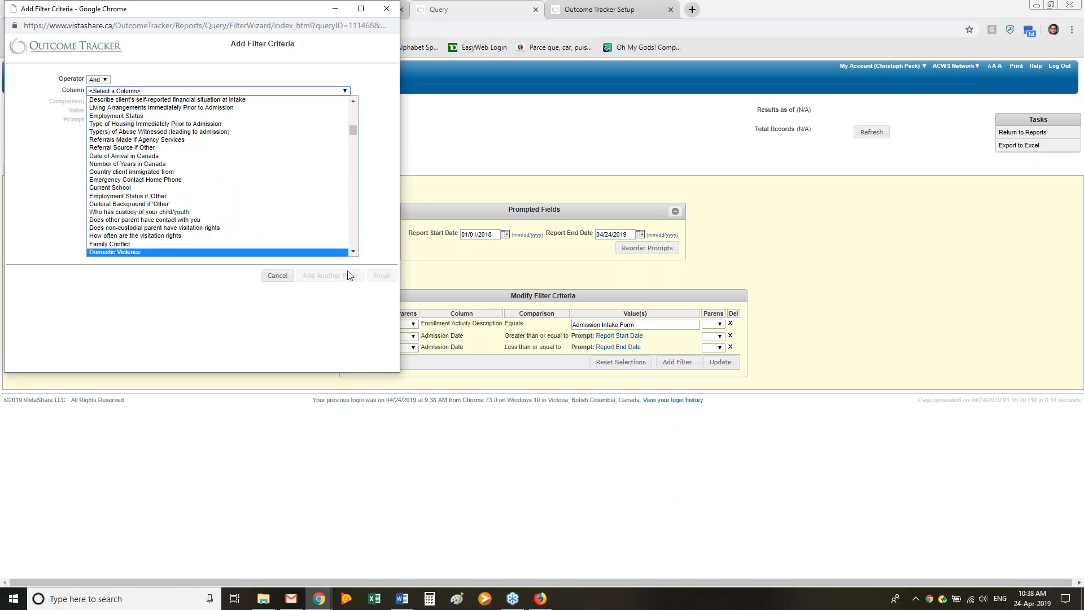
left_click(277, 276)
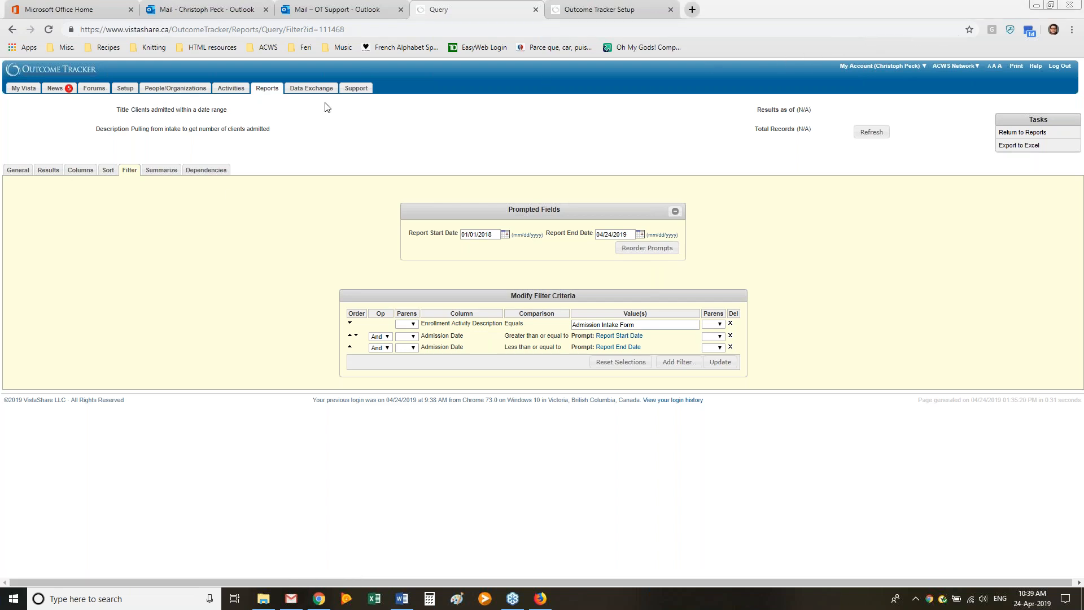
Step: Return to the Reports area and start a new report titled Admission Intake Form
left_click(270, 92)
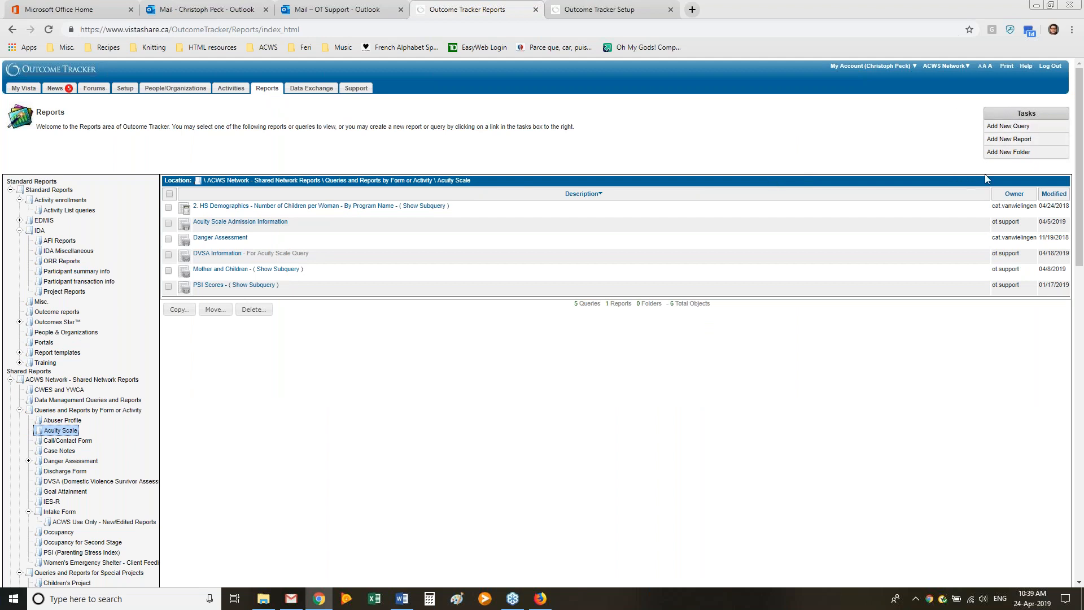
left_click(1009, 139)
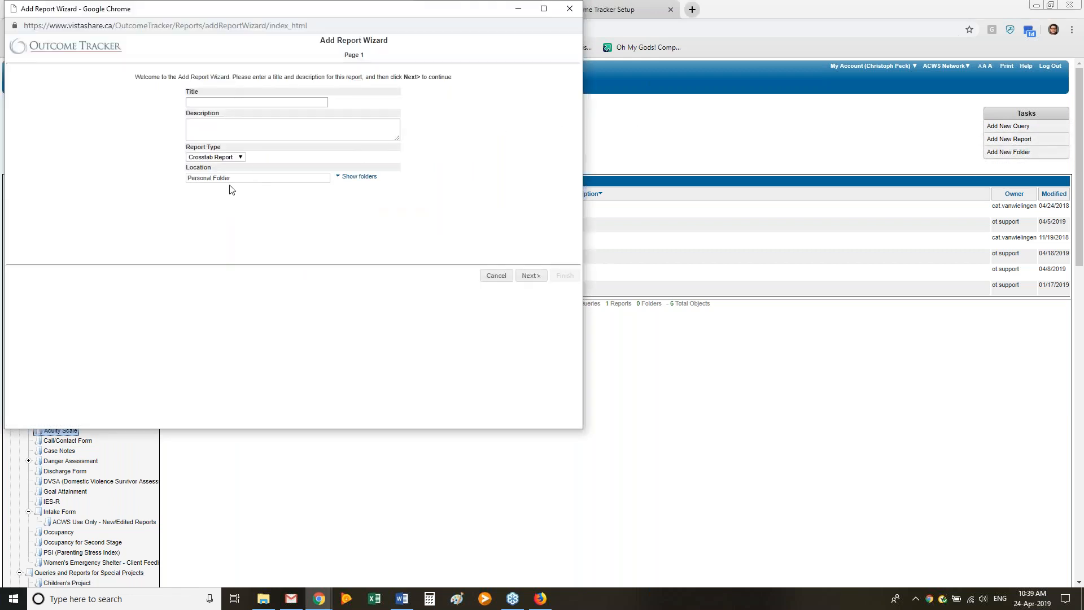
left_click(269, 104)
type("Admission Intake Form")
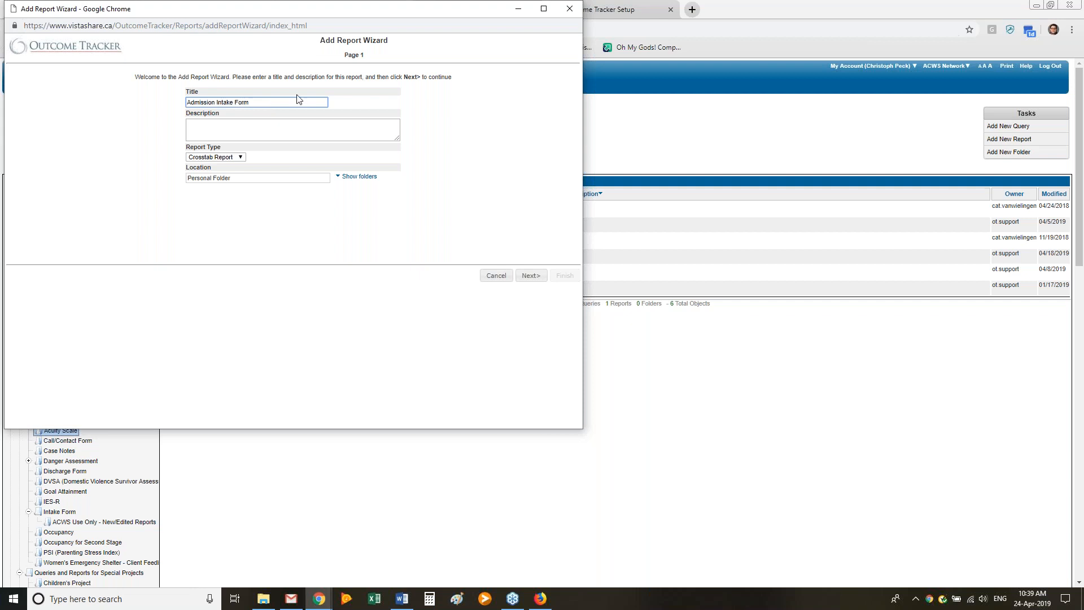
Step: Describe the report as "Pulling new clients within date range to see how many needed an interpreter and gender" and create it as a Crosstab Report
left_click(306, 126)
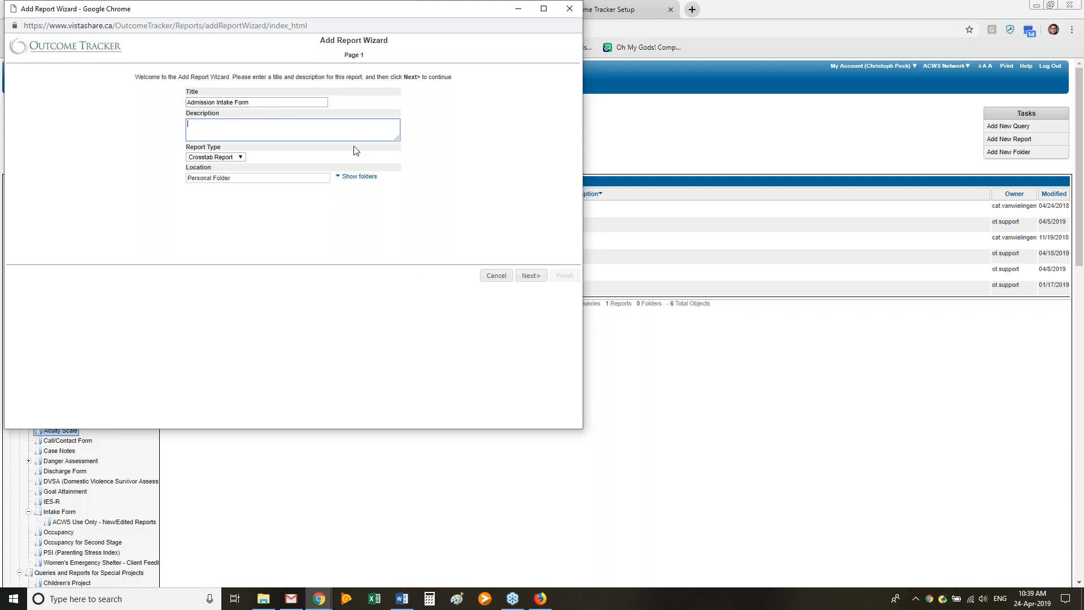
type("Pulling new clients within date range to see how man")
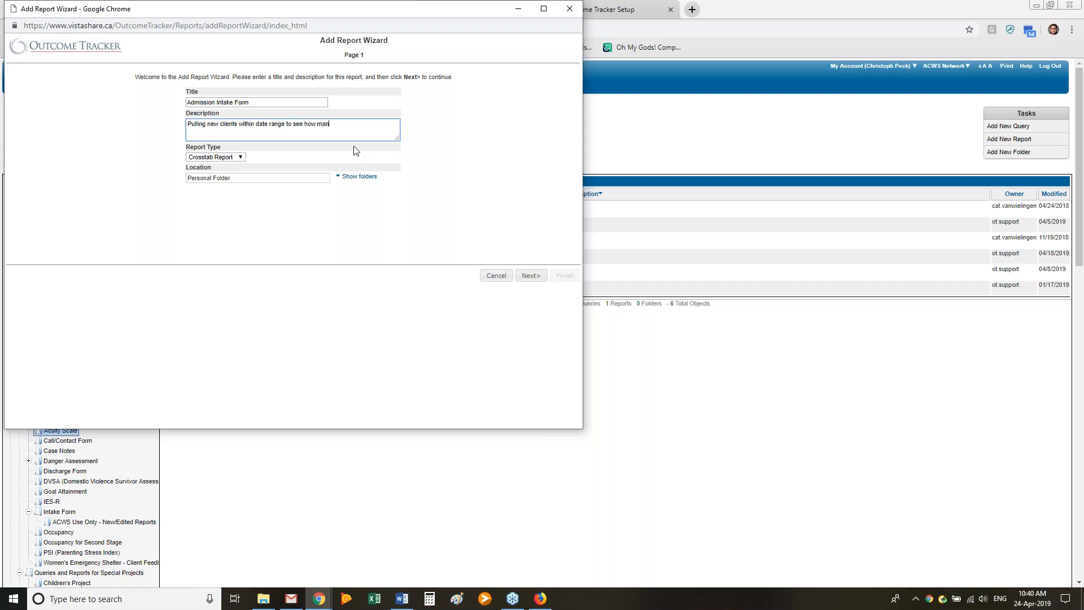
type("y needed and")
key("BackSpace")
key("BackSpace")
type("interpreter and gender")
left_click(233, 158)
left_click(233, 165)
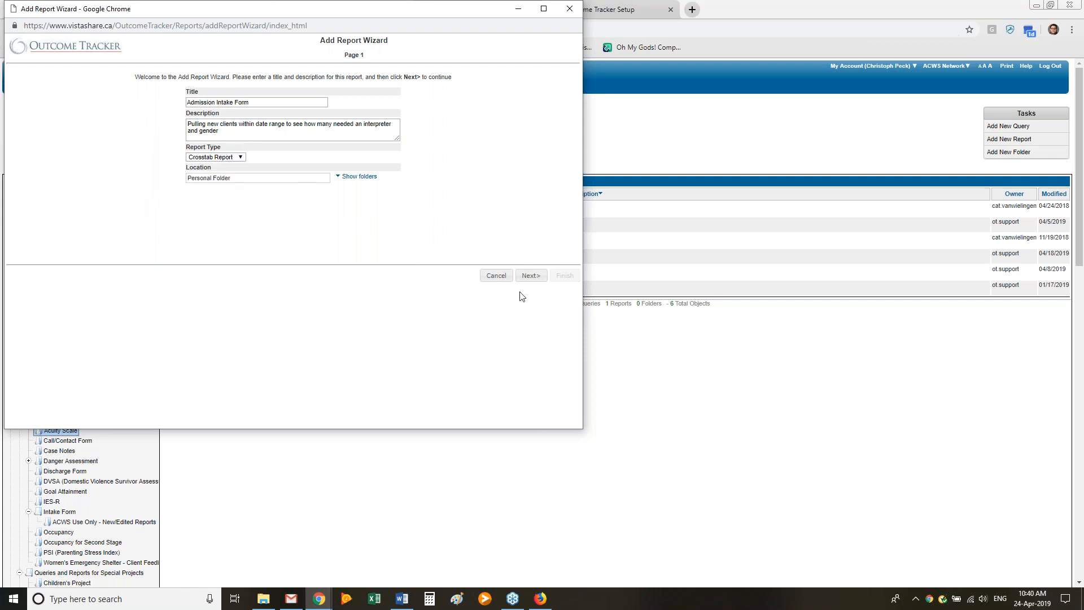
left_click(520, 276)
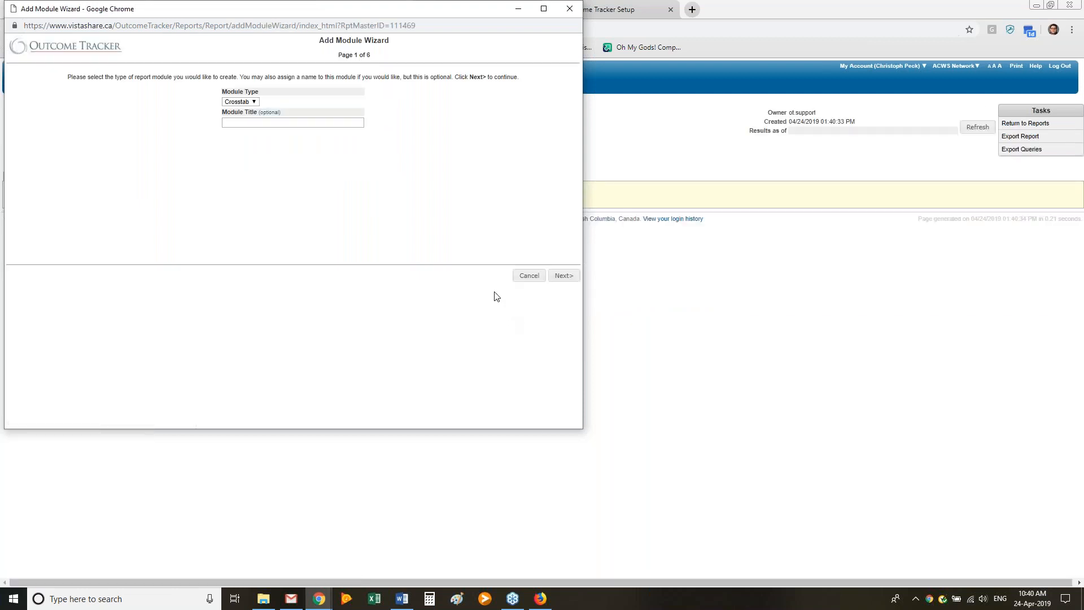
Step: Set up an untitled Crosstab module for the report and open the Personal Folder for its query selection
left_click(312, 121)
left_click(556, 276)
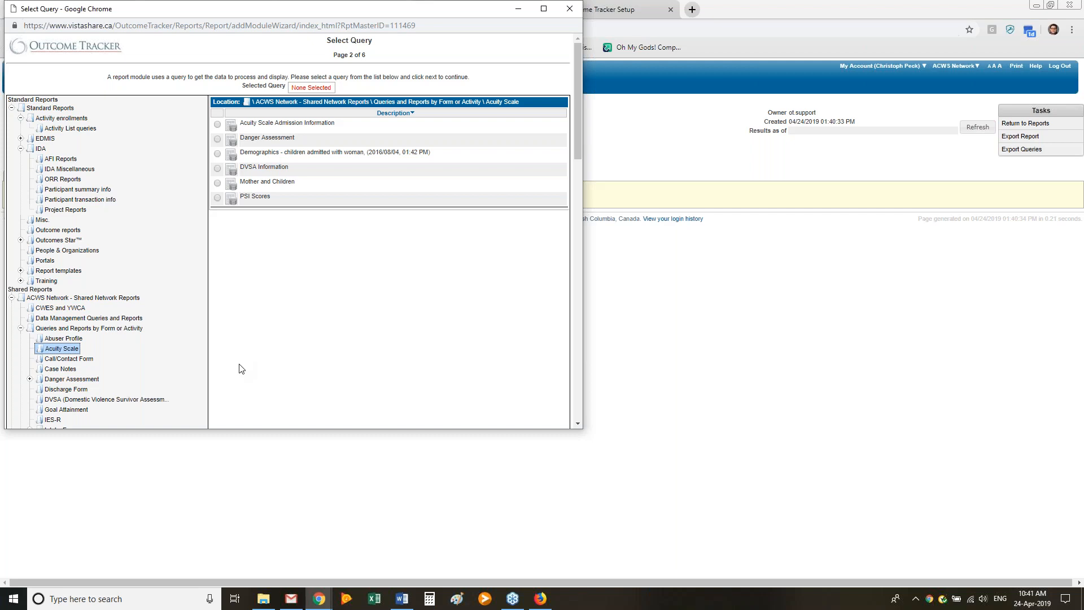
scroll(121, 382, "down", 10)
scroll(279, 322, "up", 15)
scroll(257, 320, "down", 8)
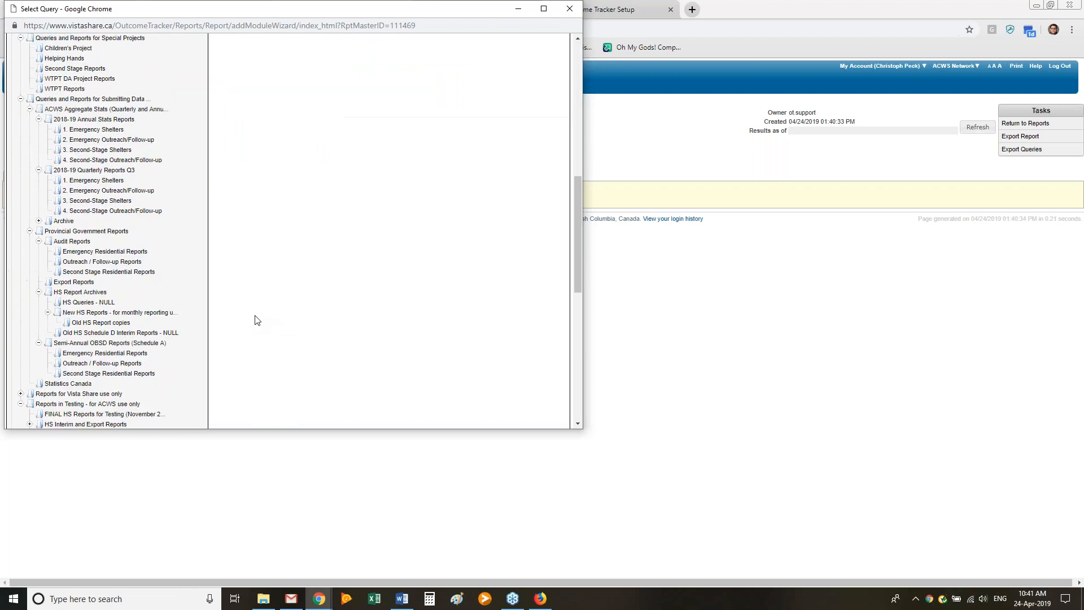
scroll(257, 320, "down", 10)
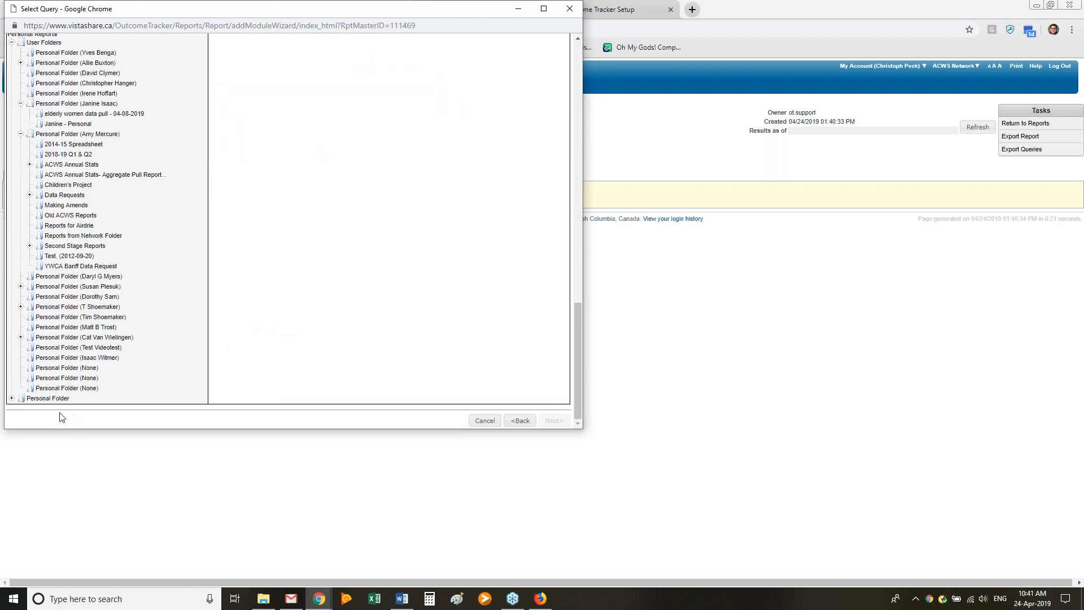
left_click(49, 399)
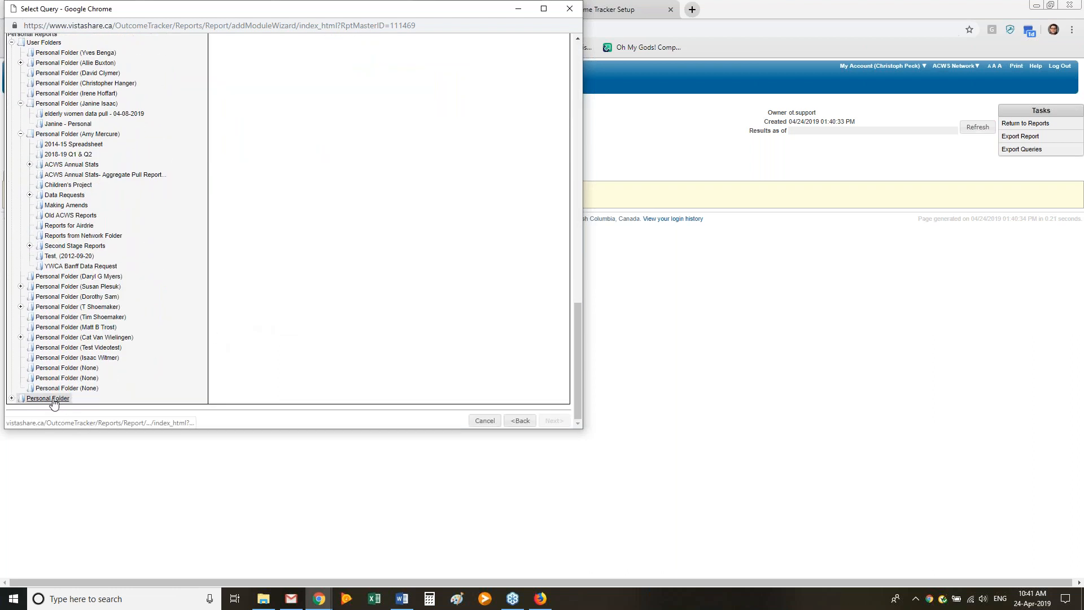
left_click(53, 401)
Step: Look through the Personal Folder's query list for the query to use in the module
scroll(252, 303, "up", 11)
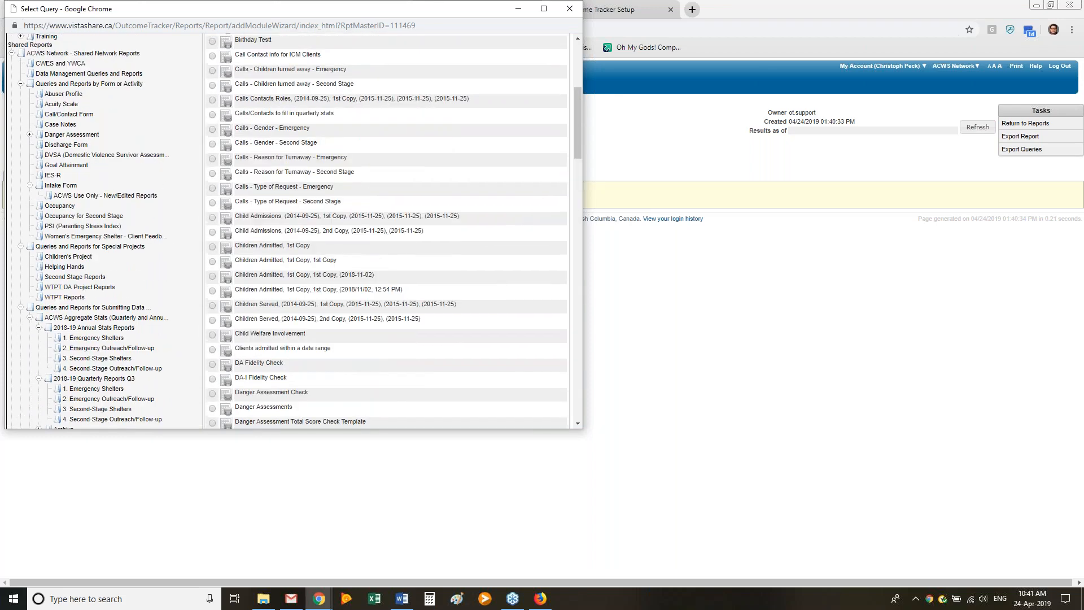
scroll(312, 123, "up", 4)
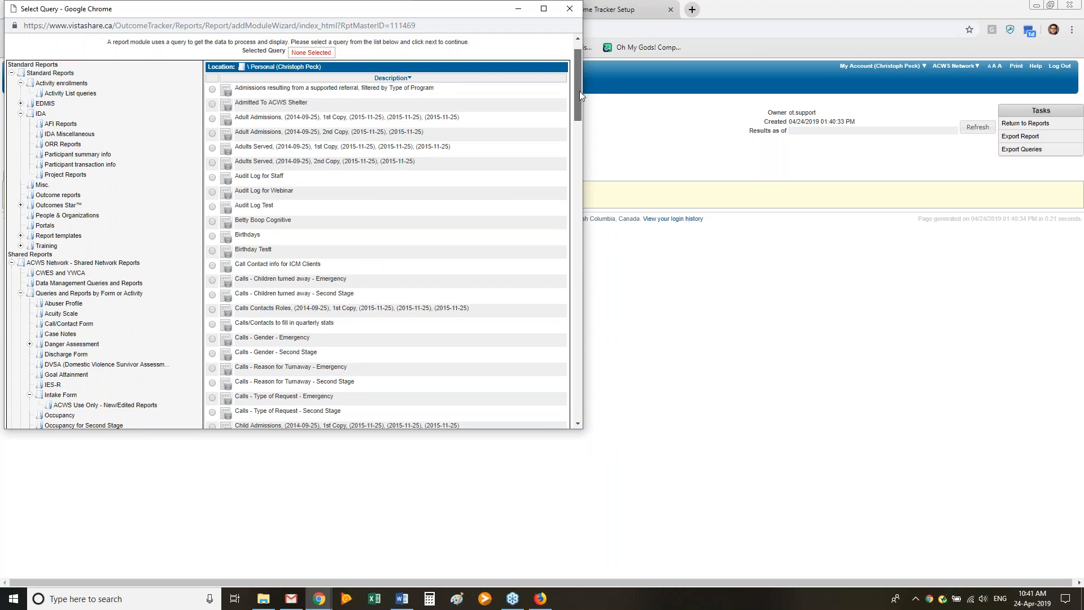
left_click_drag(580, 90, 602, 32)
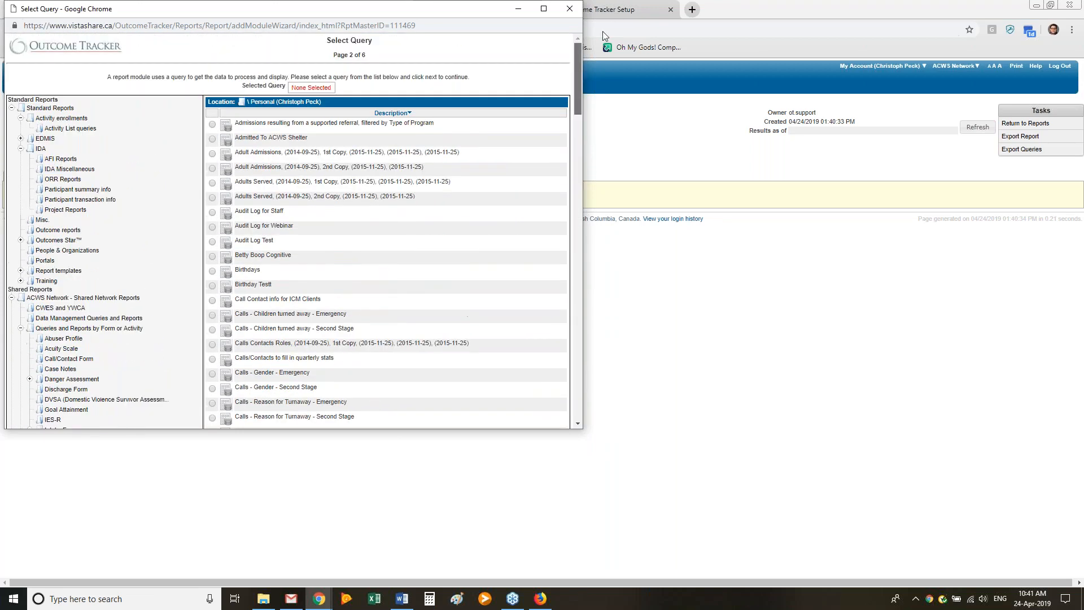
scroll(265, 165, "down", 1)
scroll(266, 165, "down", 1)
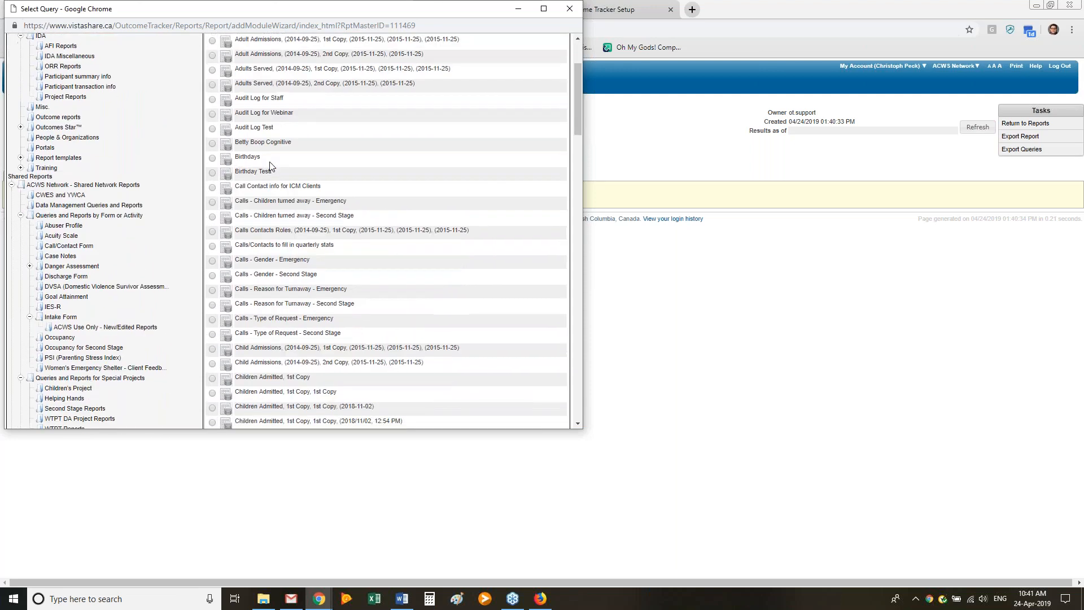
scroll(269, 166, "down", 1)
scroll(269, 165, "down", 12)
scroll(270, 166, "down", 20)
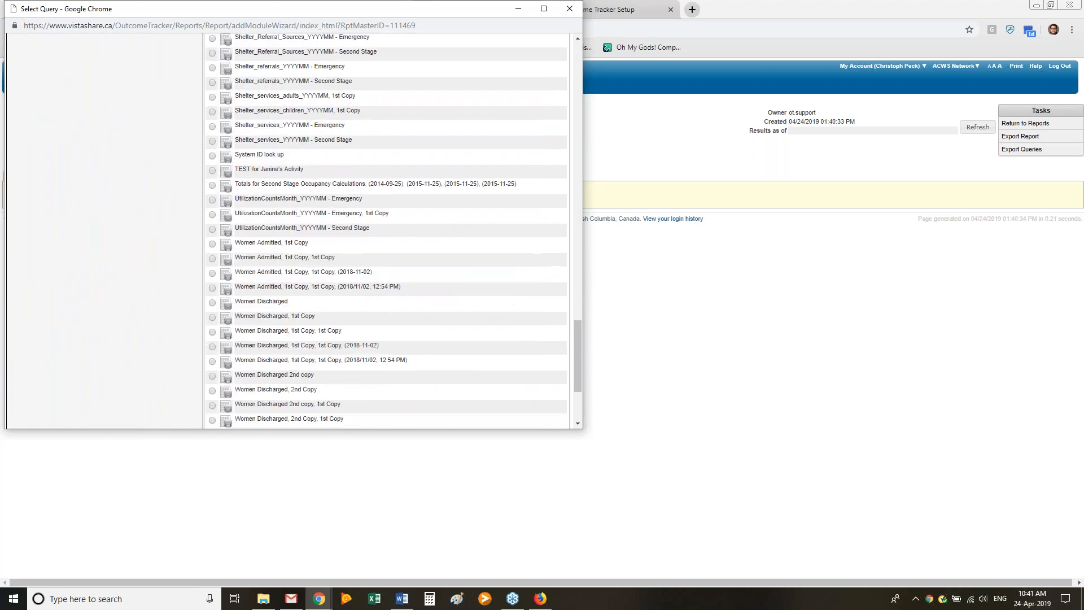
scroll(386, 230, "up", 5)
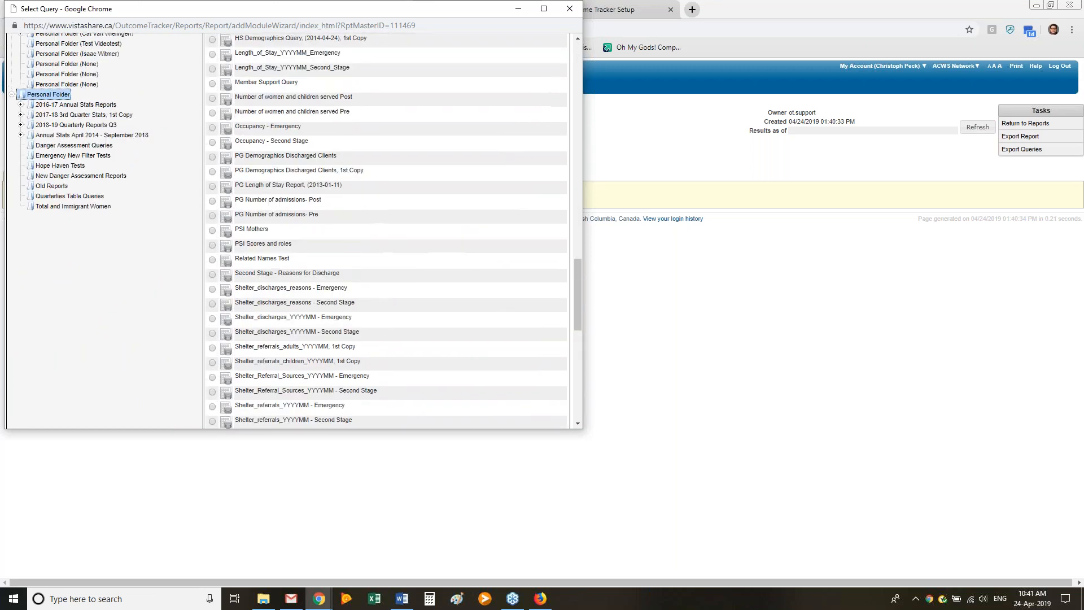
scroll(387, 230, "up", 20)
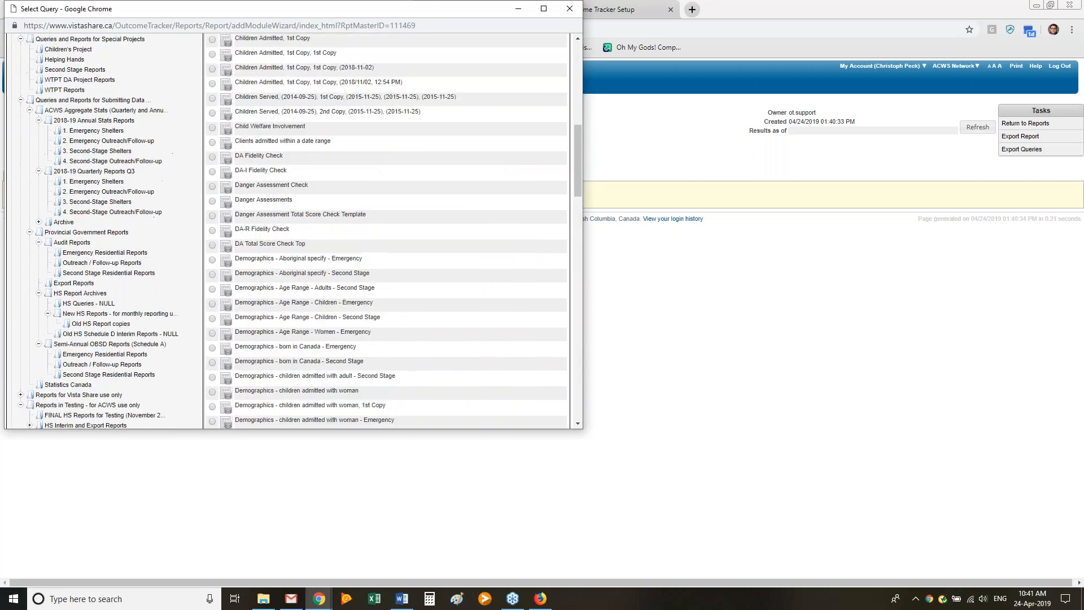
scroll(292, 146, "up", 2)
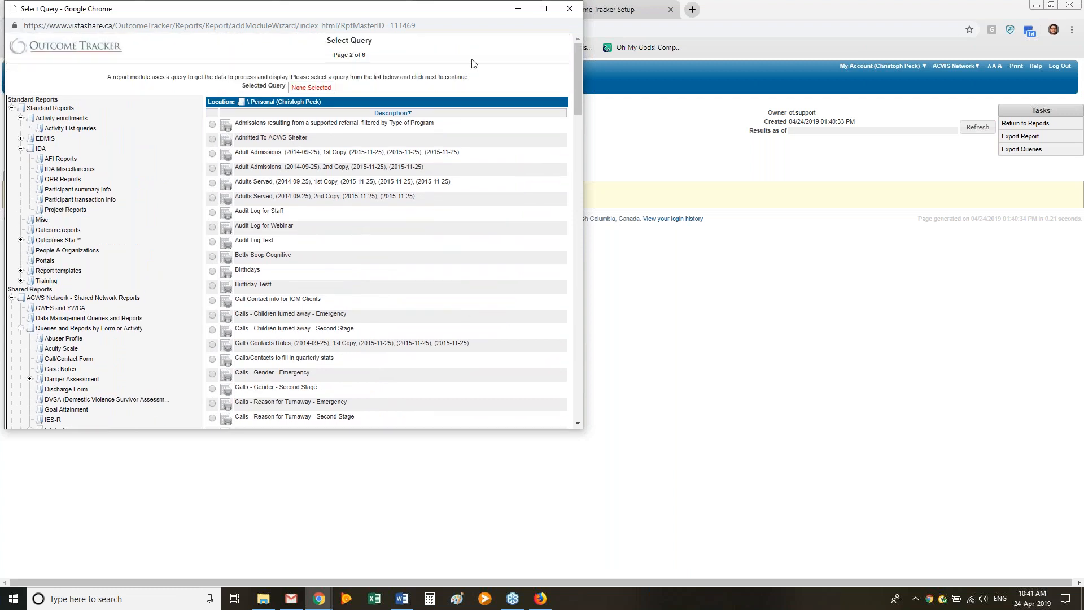
Step: Open the Reports area in a separate browser tab and sort the personal reports by modified date, newest first
left_click(607, 15)
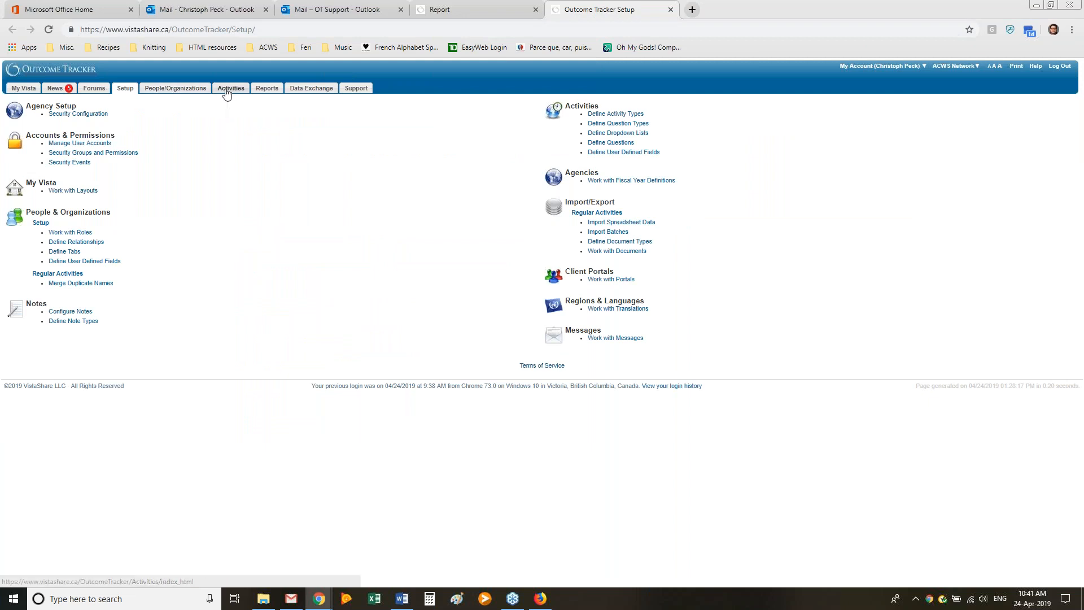
left_click(495, 7)
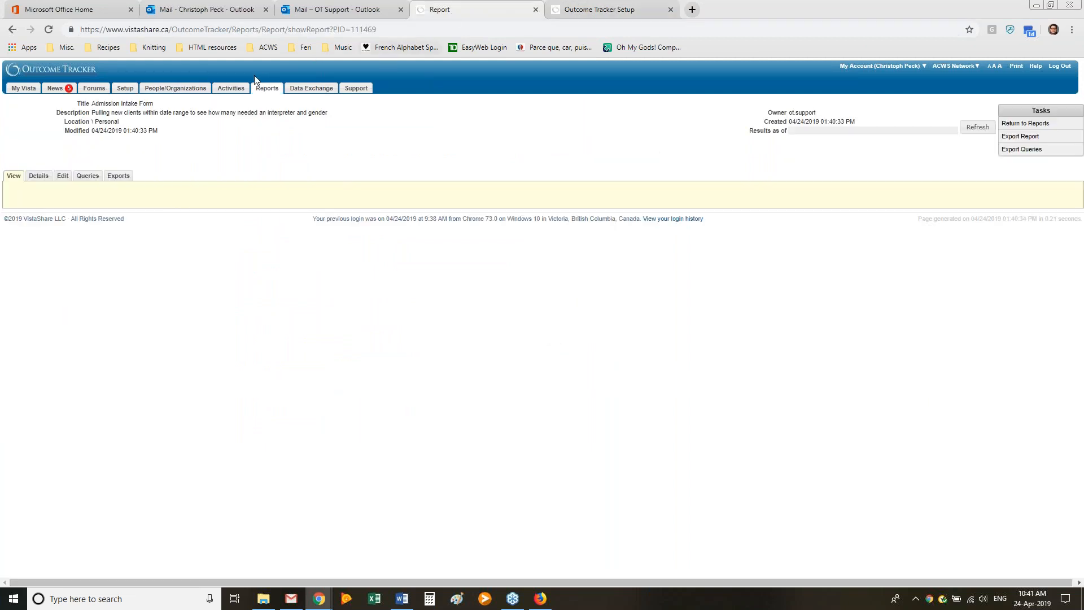
right_click(262, 89)
left_click(288, 102)
left_click(748, 7)
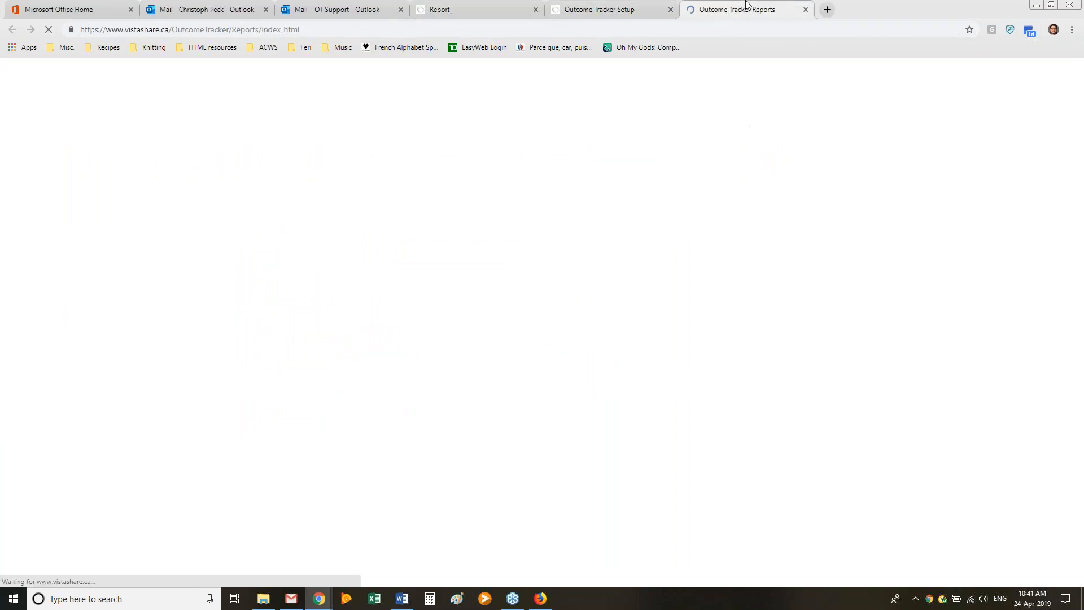
scroll(123, 368, "down", 20)
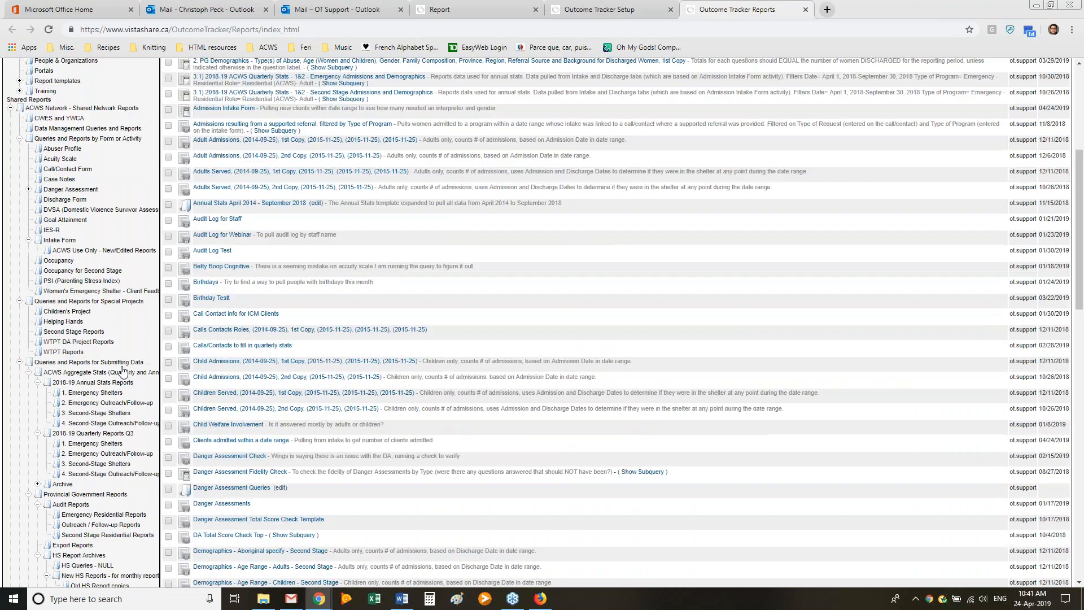
scroll(410, 268, "up", 20)
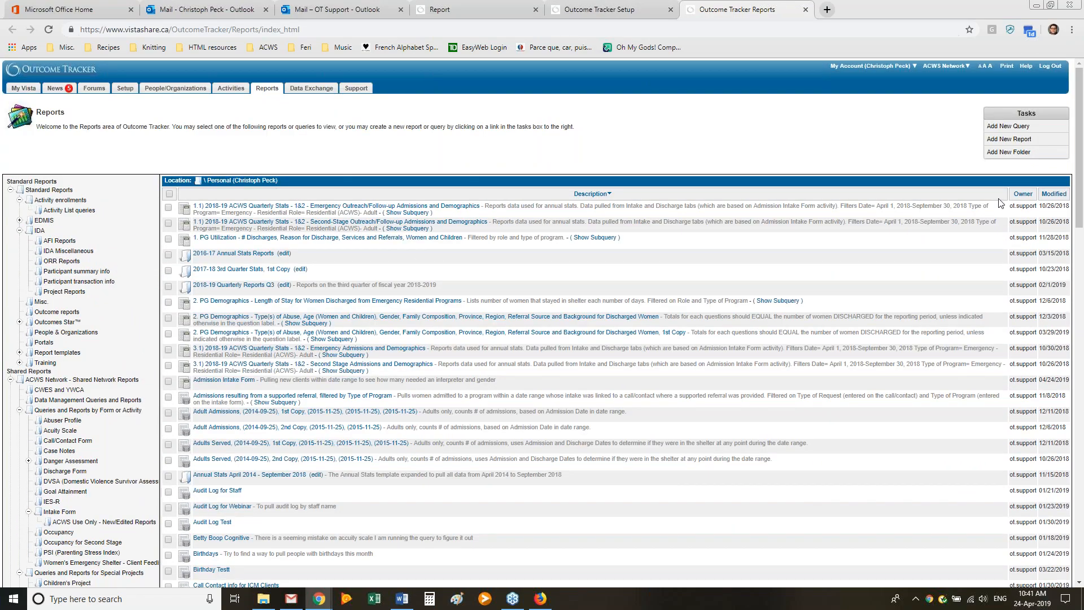
left_click(1052, 193)
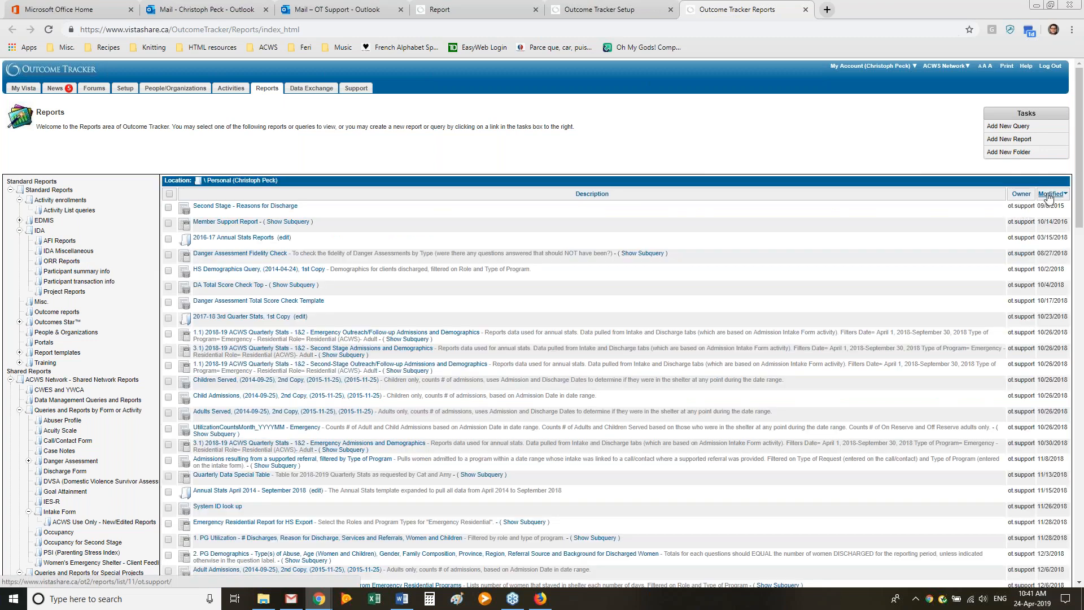
left_click(1051, 195)
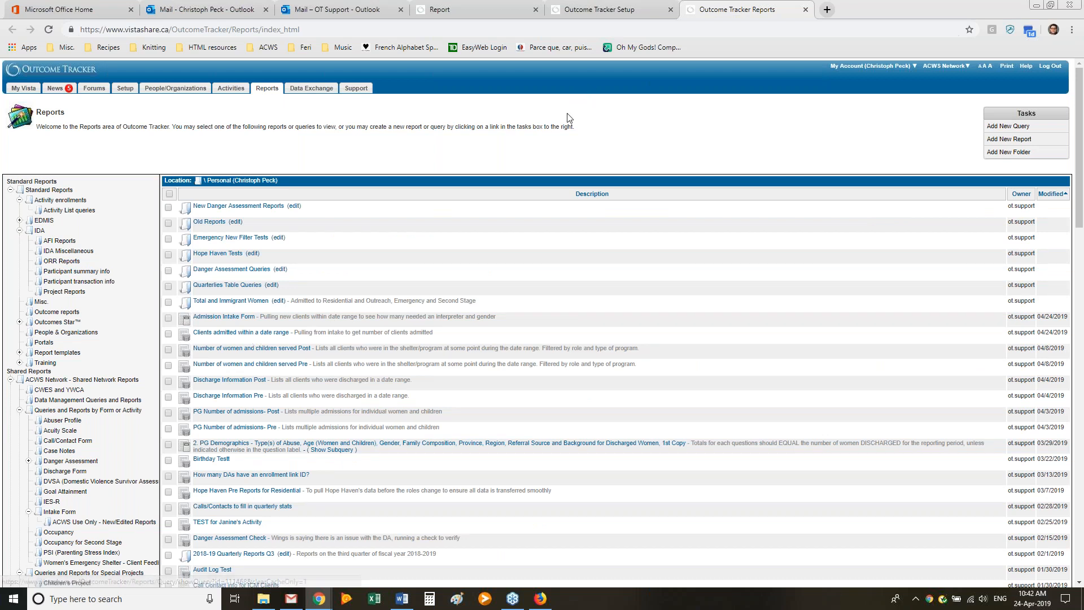
Step: Return to the query selection window and use Clients admitted within a date range as the module's query
mouse_move(317, 601)
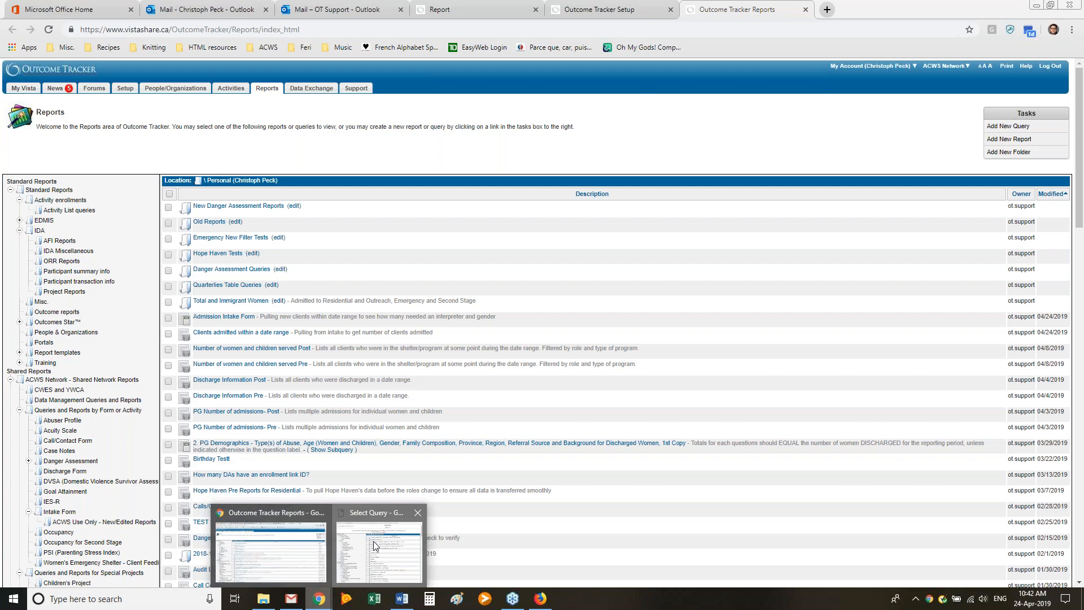
left_click(374, 541)
scroll(239, 264, "down", 5)
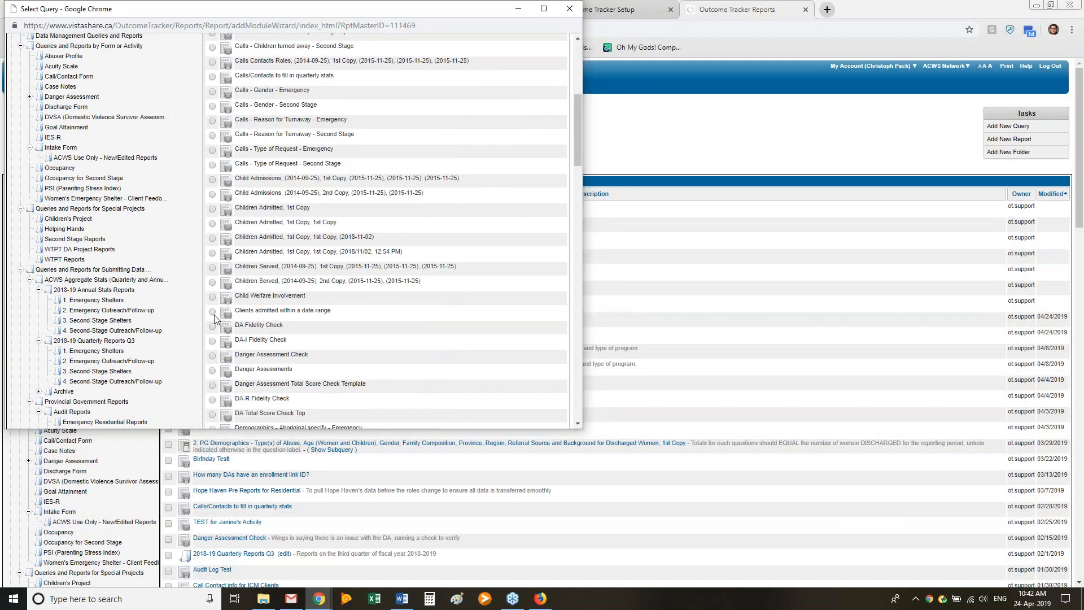
left_click(212, 312)
left_click_drag(578, 175, 556, 429)
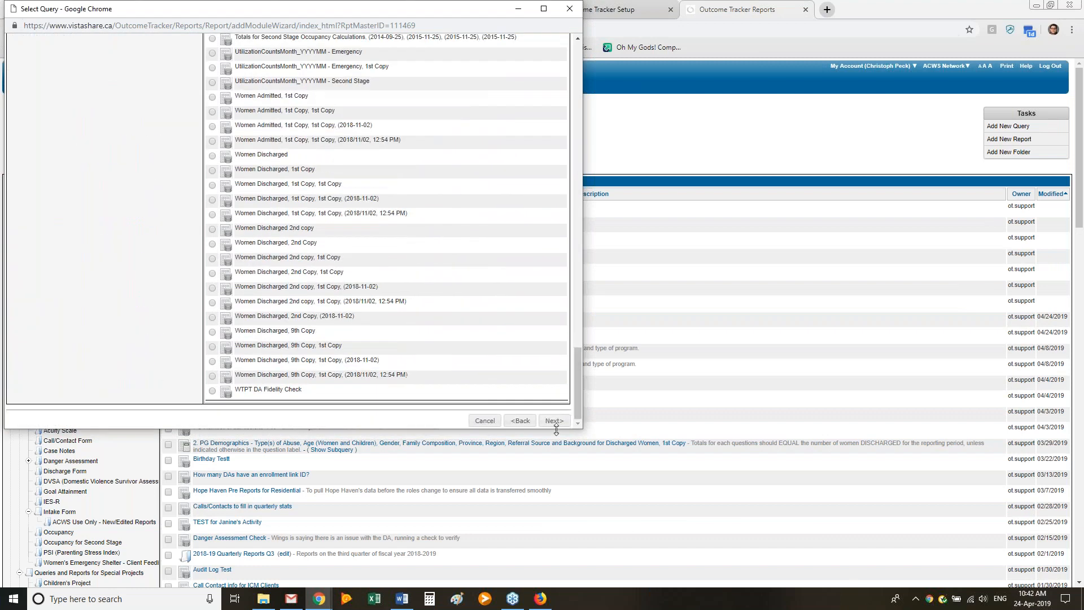
left_click(554, 421)
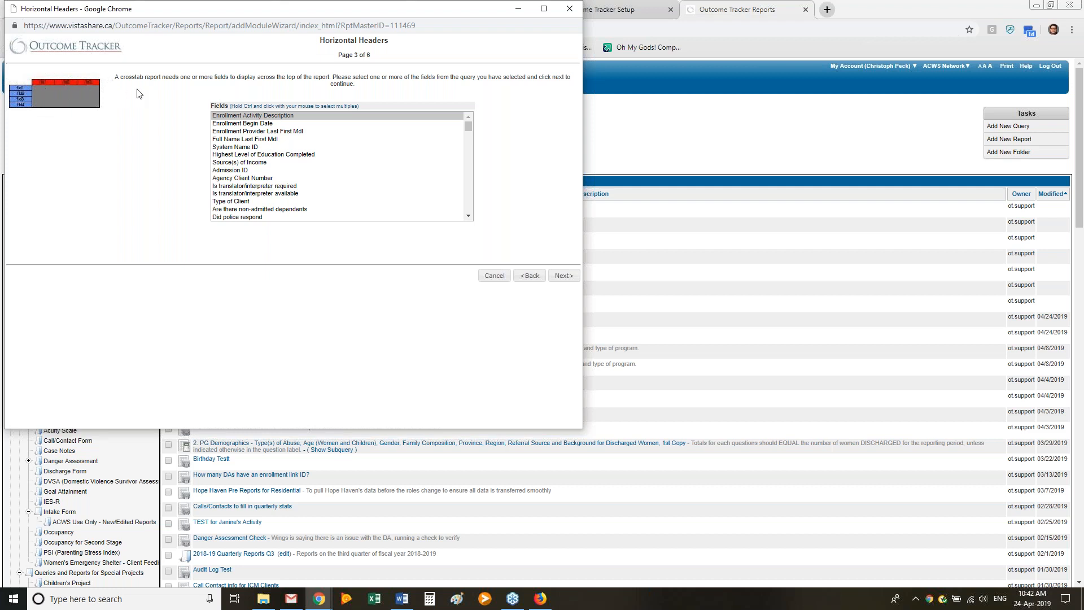
Step: Use Enrollment Activity Description as the crosstab module's horizontal header field
left_click(285, 116)
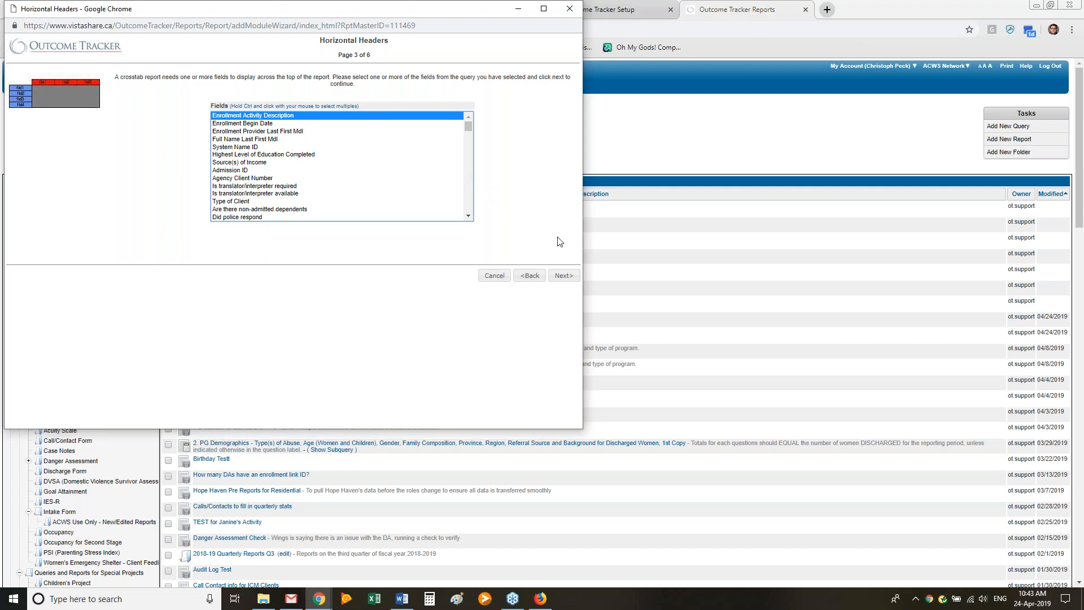
left_click(565, 277)
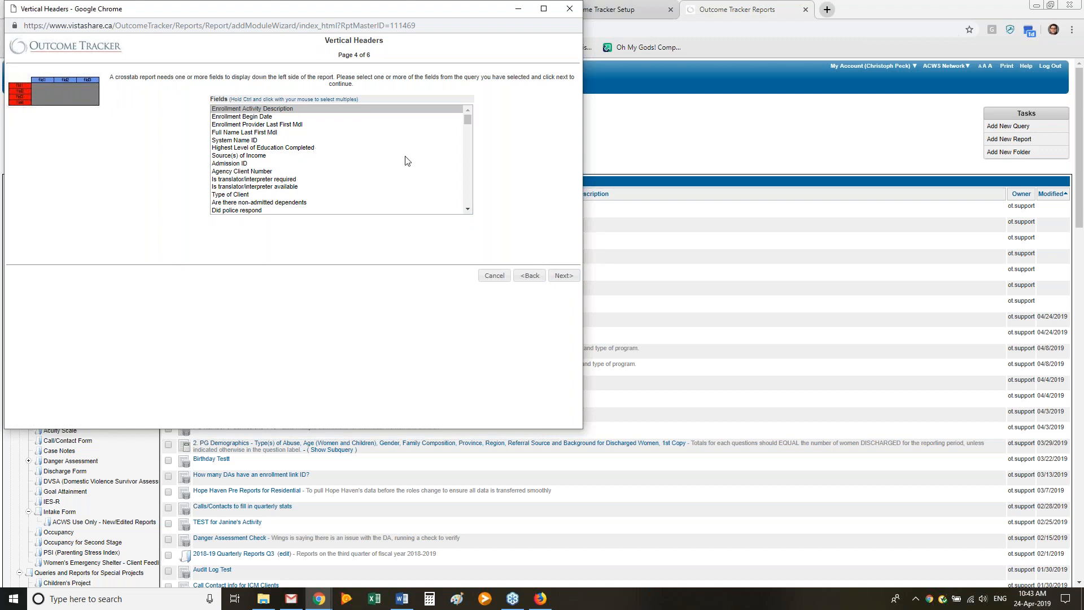
Step: Look through the vertical header field list for fields to combine with Is translator/interpreter required
left_click(261, 181)
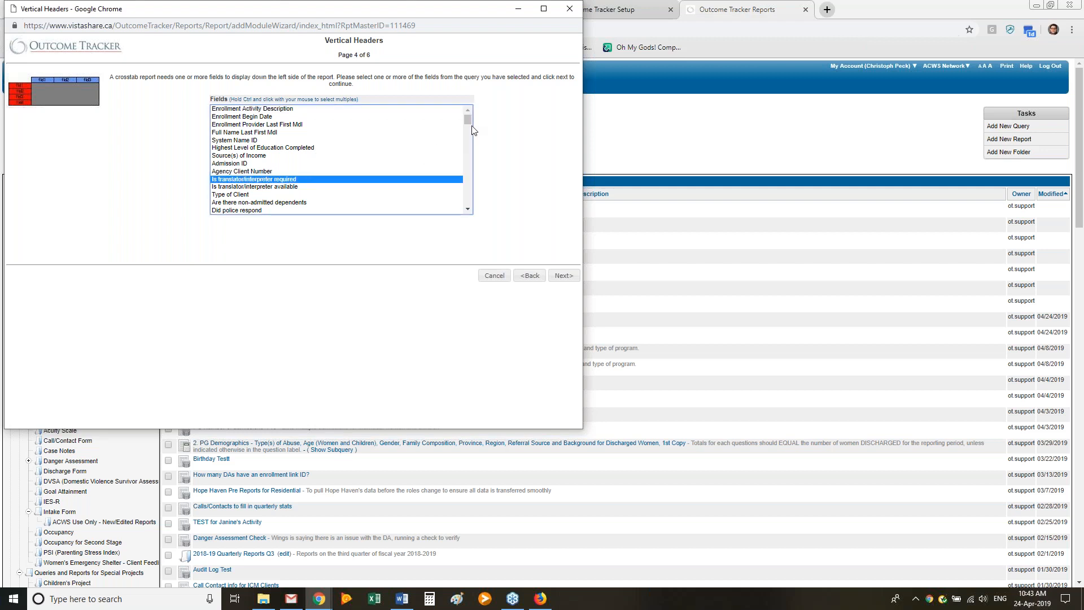
scroll(468, 120, "down", 3)
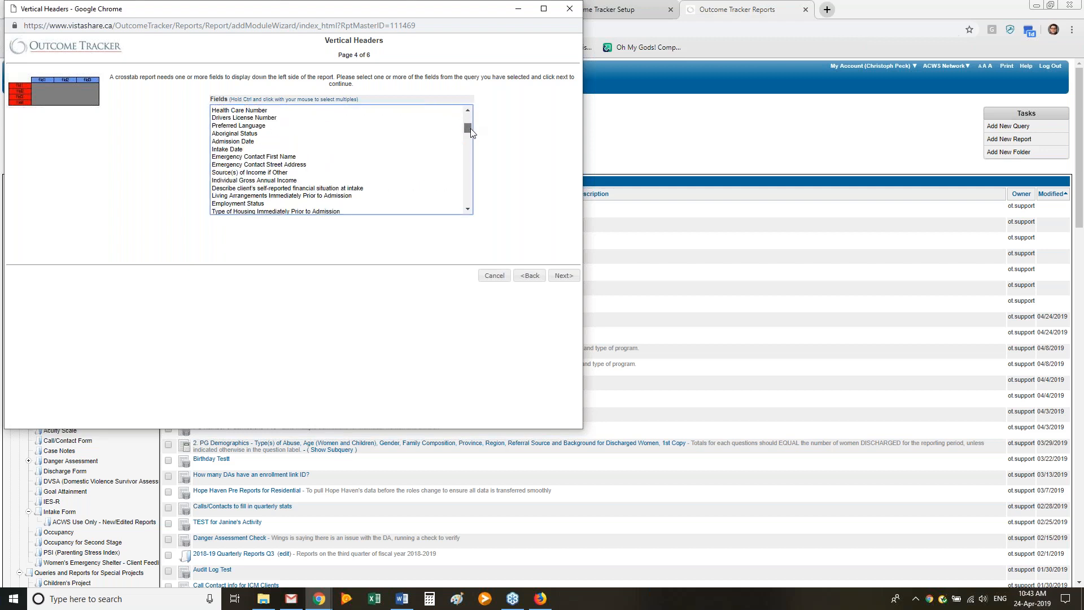
scroll(353, 139, "down", 5)
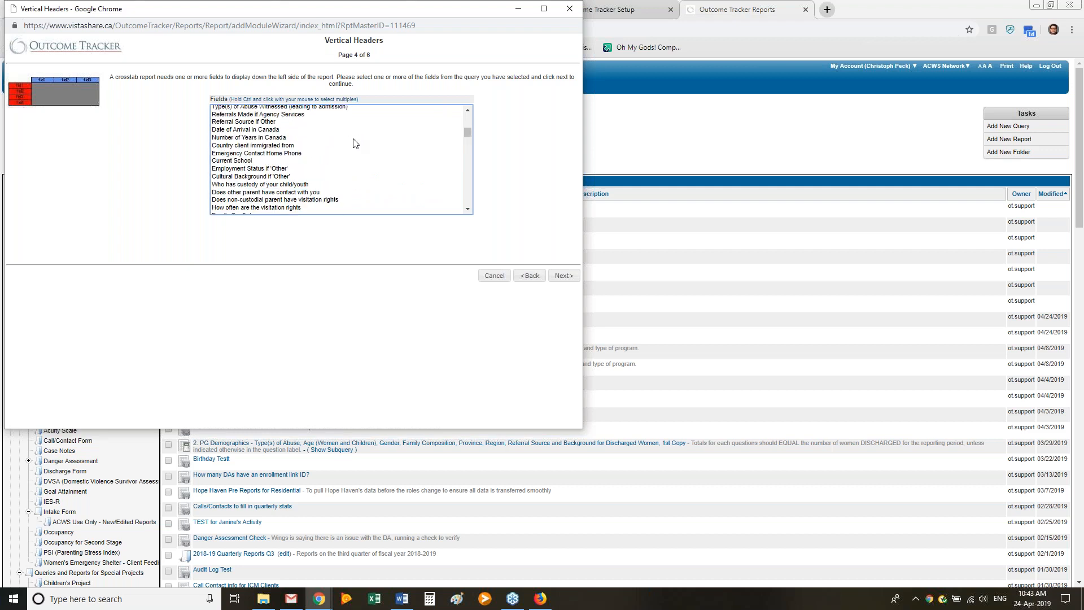
scroll(354, 144, "down", 5)
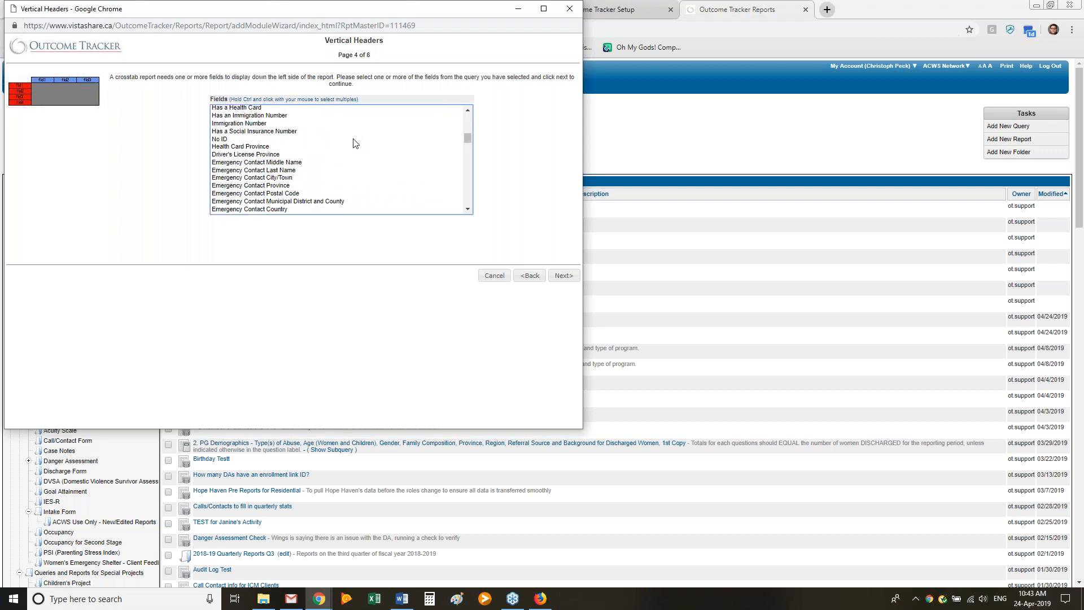
scroll(353, 147, "down", 1)
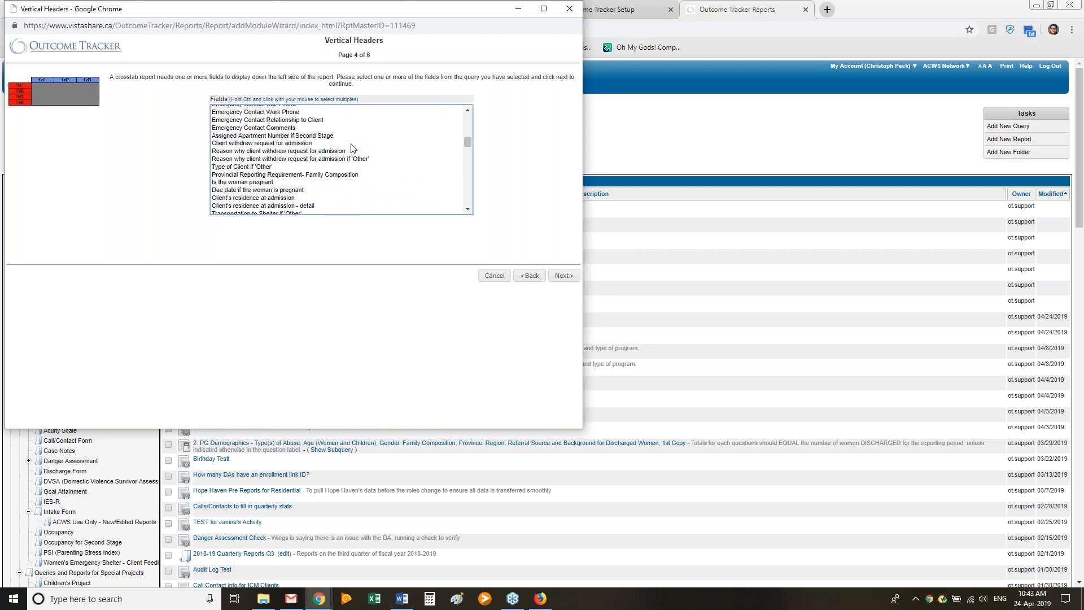
scroll(352, 148, "down", 3)
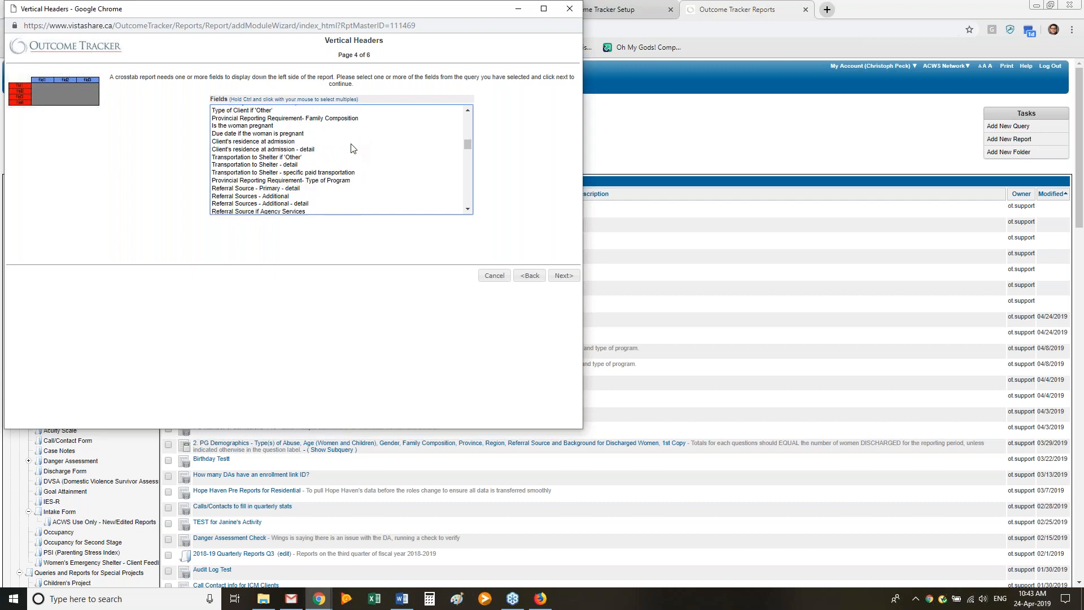
scroll(353, 148, "down", 8)
scroll(352, 148, "down", 10)
scroll(351, 145, "down", 10)
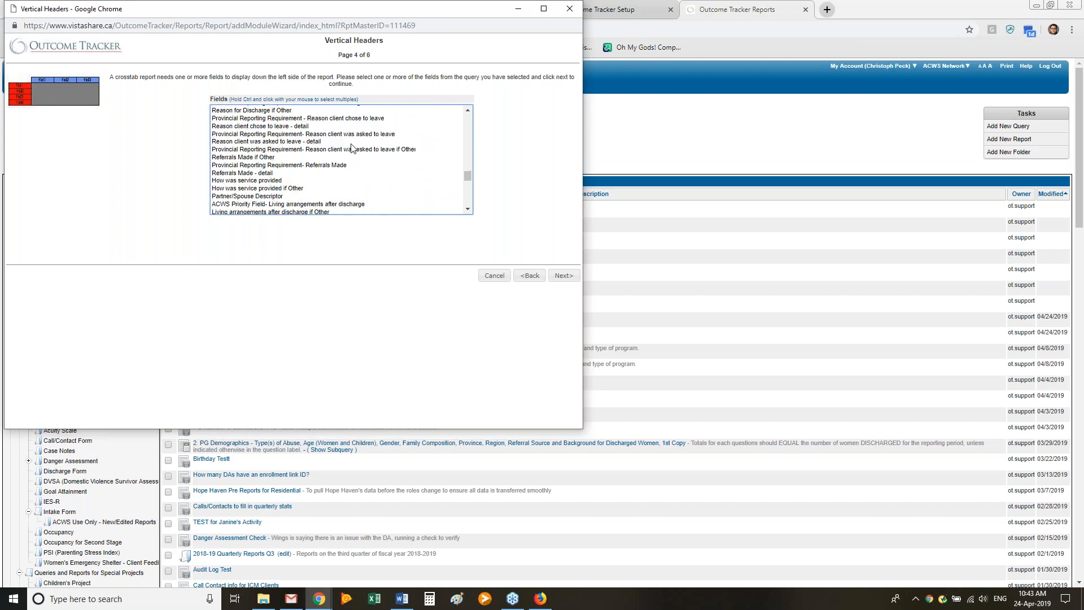
scroll(352, 147, "down", 3)
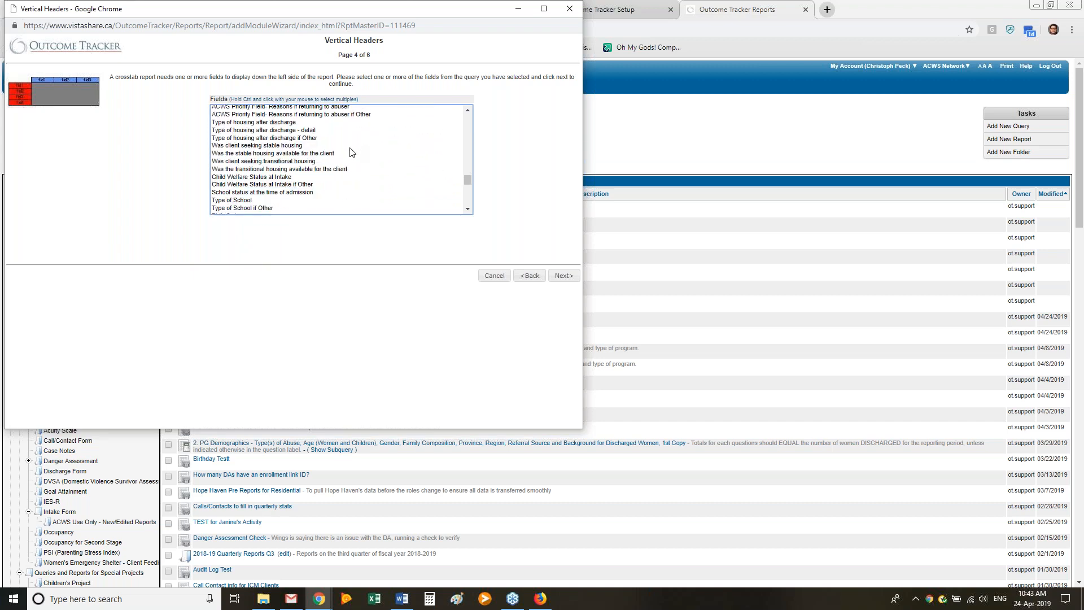
scroll(351, 151, "up", 5)
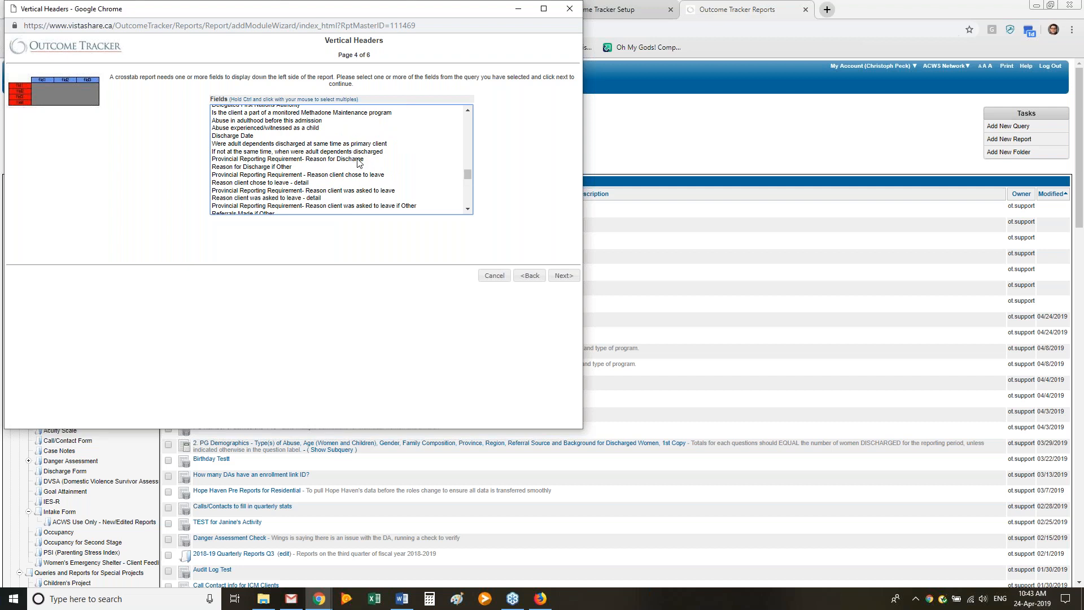
scroll(358, 163, "down", 10)
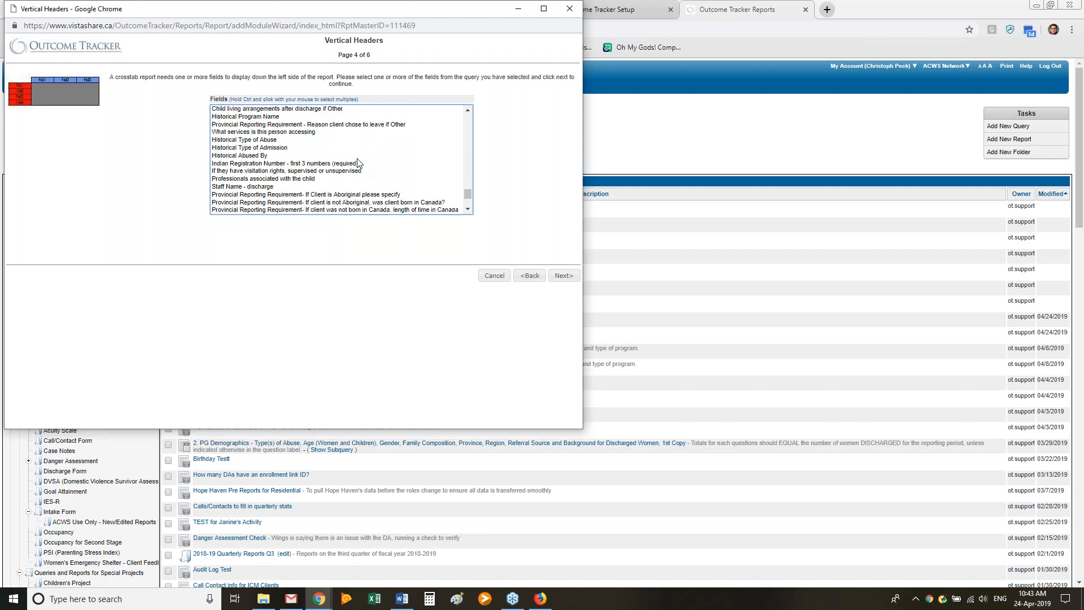
scroll(365, 172, "down", 5)
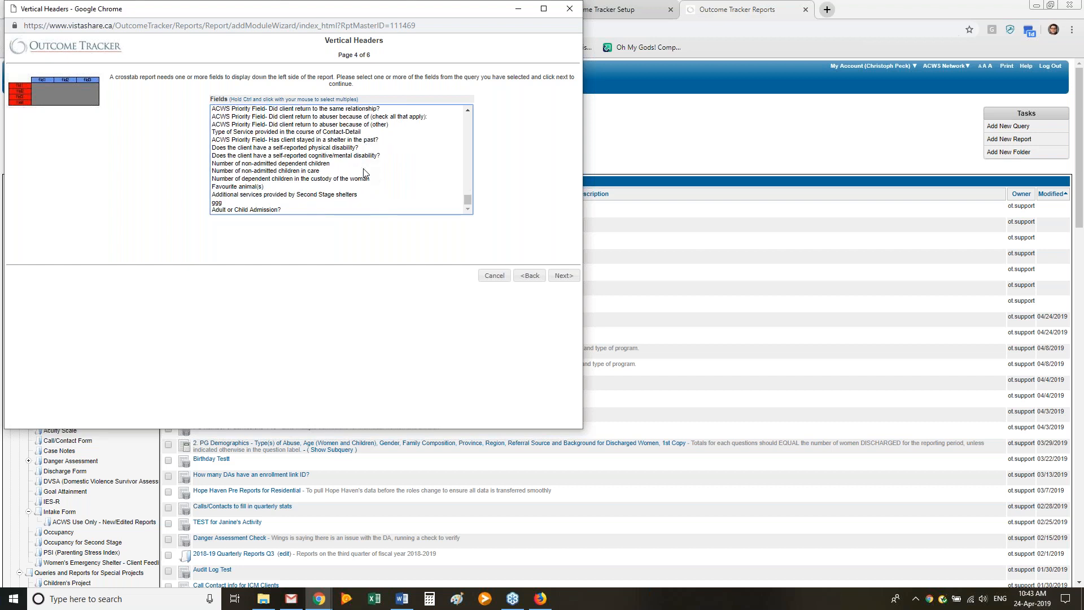
scroll(364, 172, "up", 3)
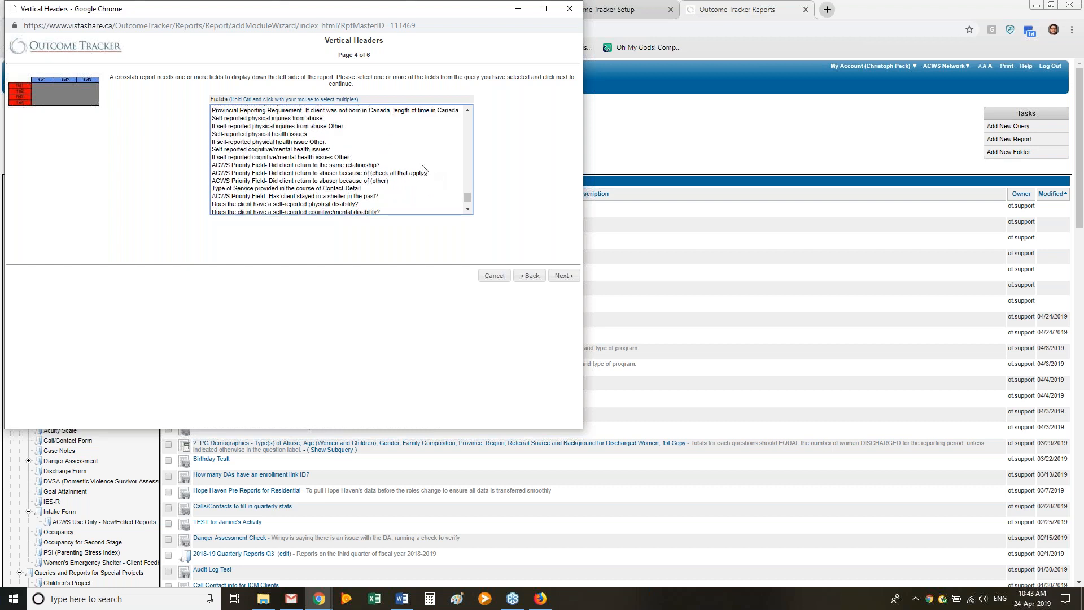
scroll(423, 169, "down", 3)
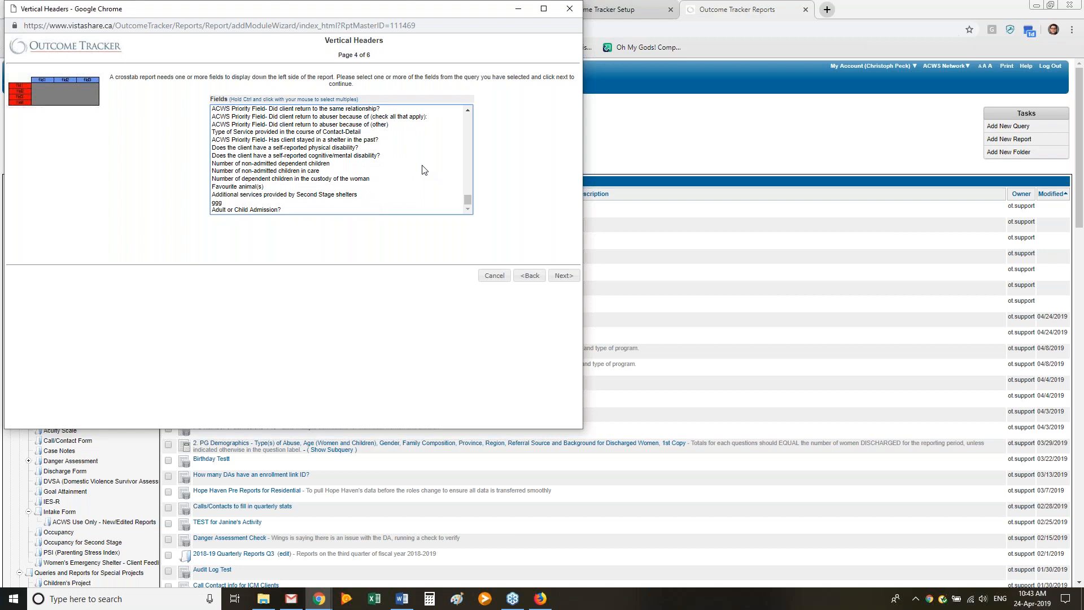
Step: Select both Is translator/interpreter required and Favourite animal(s) as vertical header fields
left_click(262, 187)
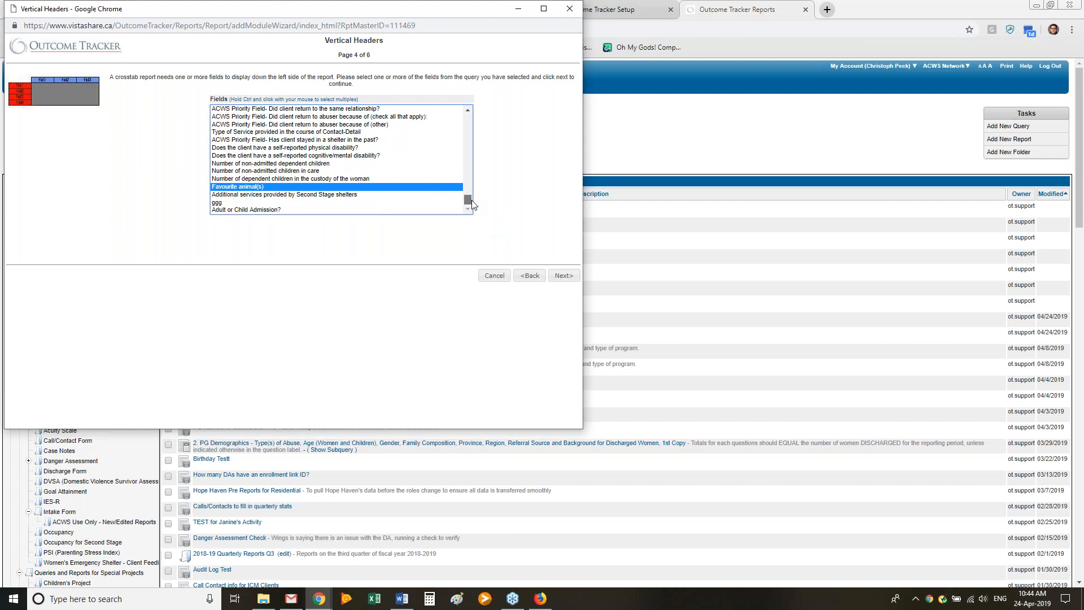
left_click_drag(469, 197, 485, 119)
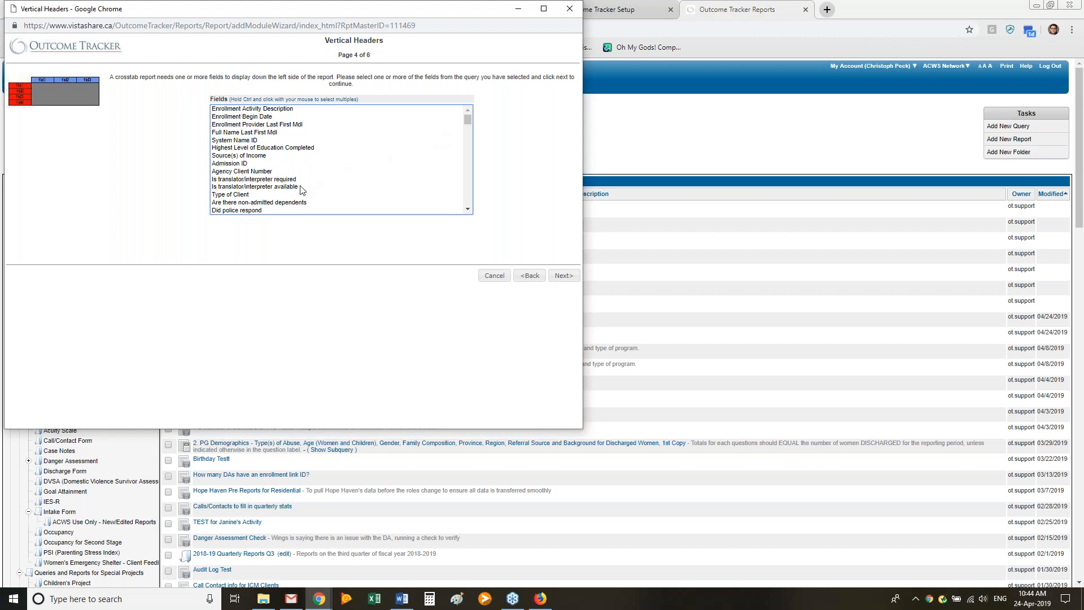
left_click(263, 179)
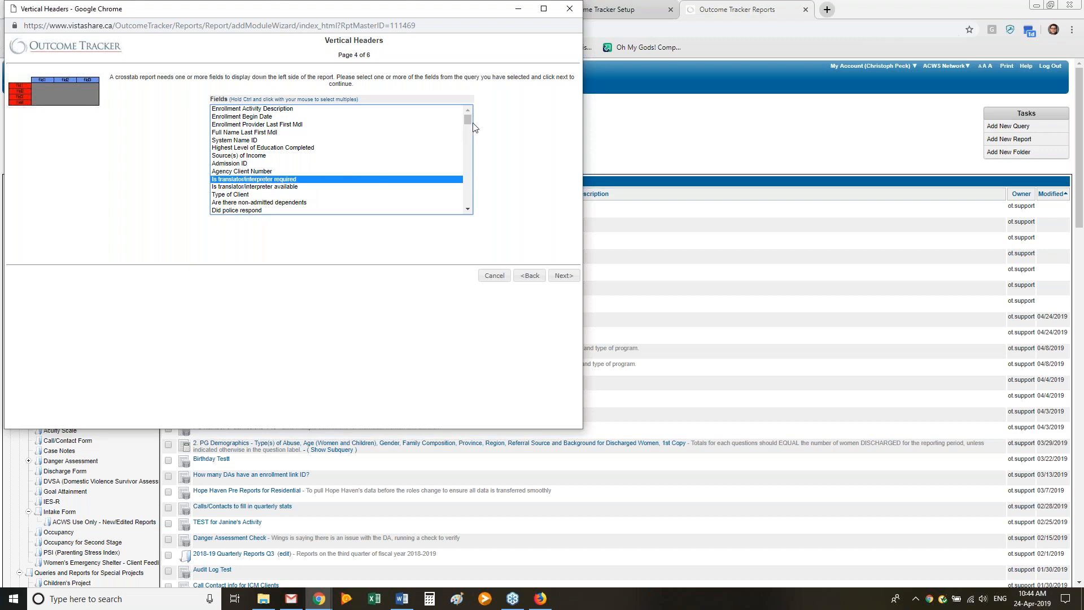
left_click_drag(469, 126, 466, 121)
scroll(438, 147, "down", 10)
scroll(439, 149, "down", 15)
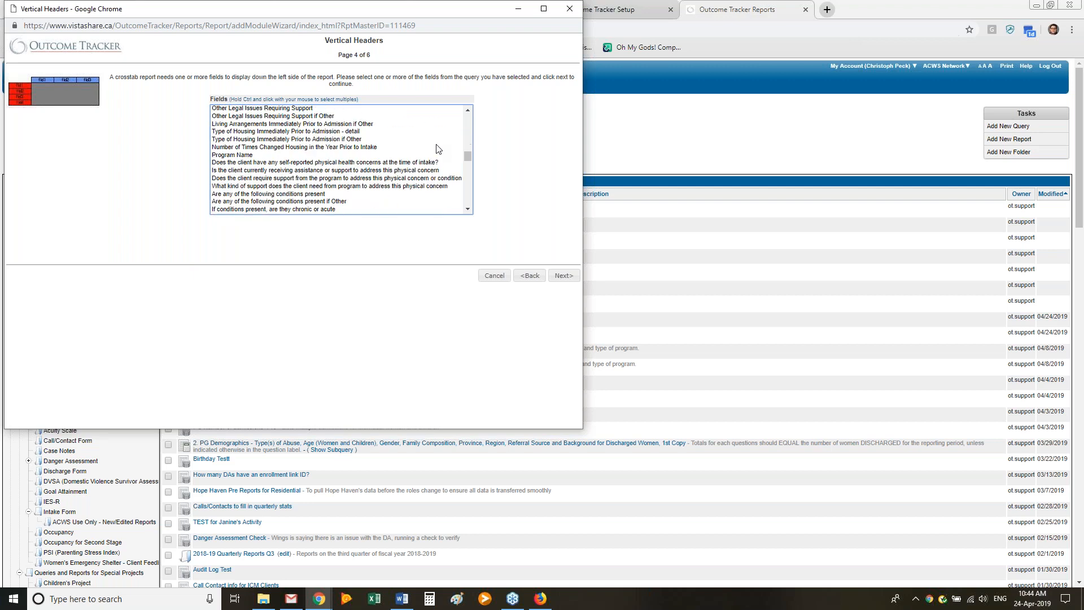
scroll(339, 197, "down", 2)
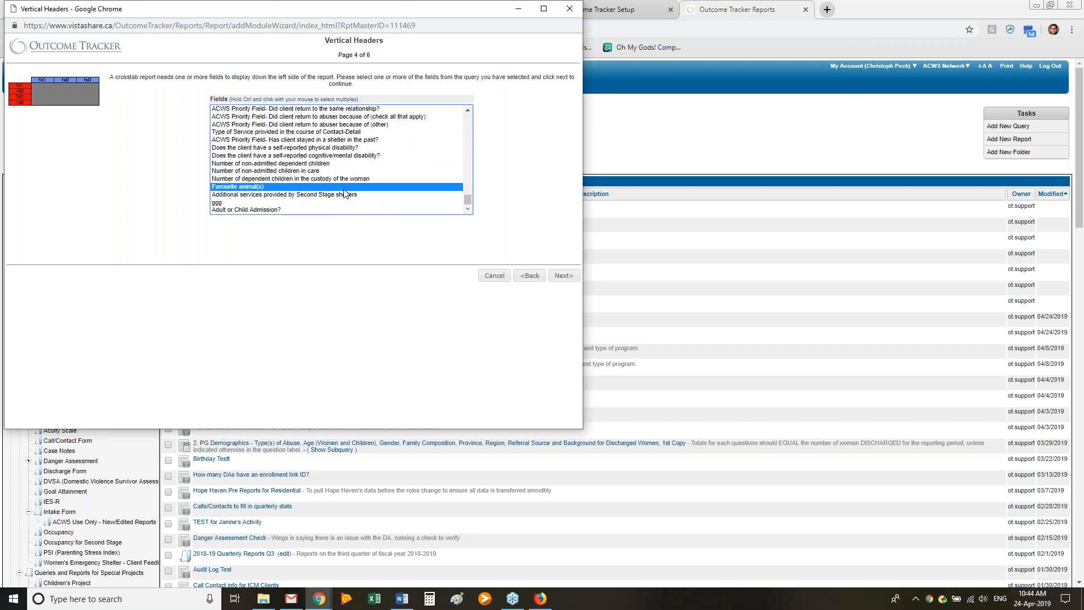
left_click(355, 188, "ctrl")
left_click(354, 188, "ctrl")
Step: Add length of time in Canada, return to the same relationship, both return-to-abuser reasons and Type of Service Contact-Detail to the vertical headers and accept them
scroll(378, 188, "up", 3)
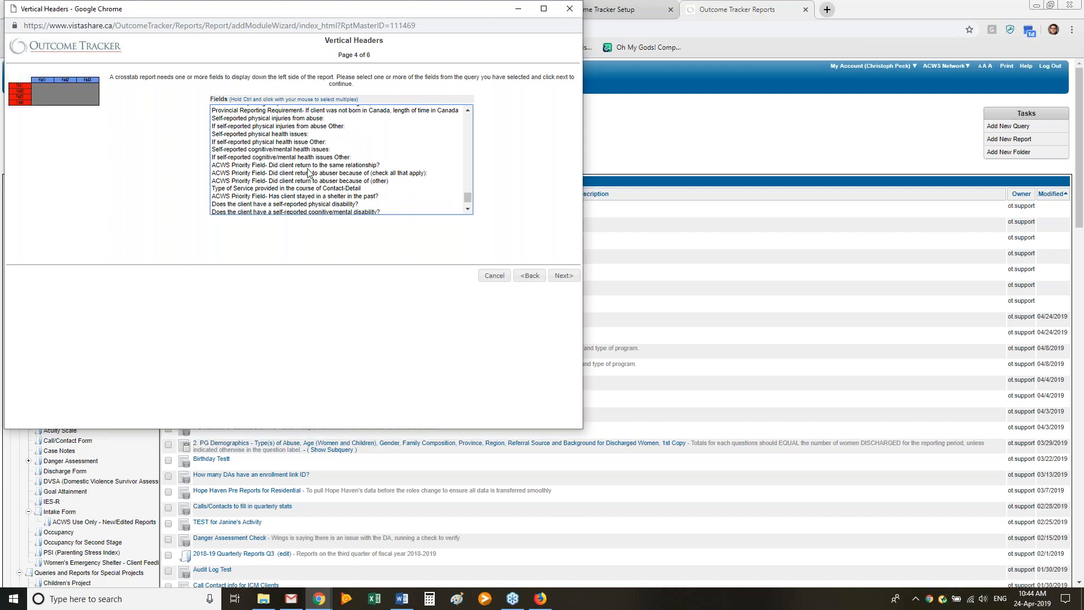
left_click(316, 166)
left_click(330, 173, "ctrl")
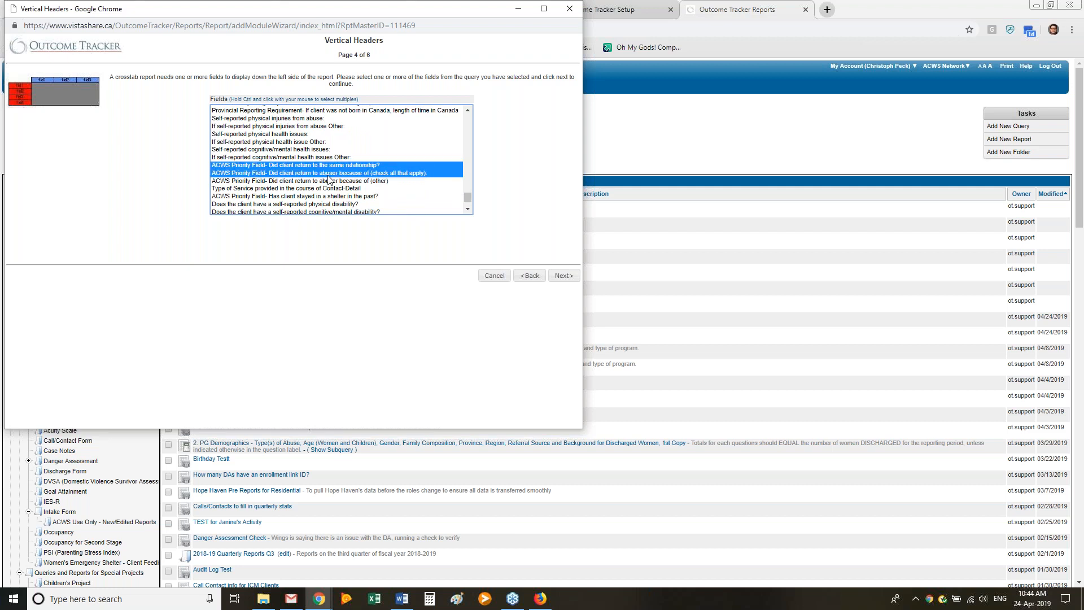
left_click(342, 189, "ctrl")
left_click(352, 181, "ctrl")
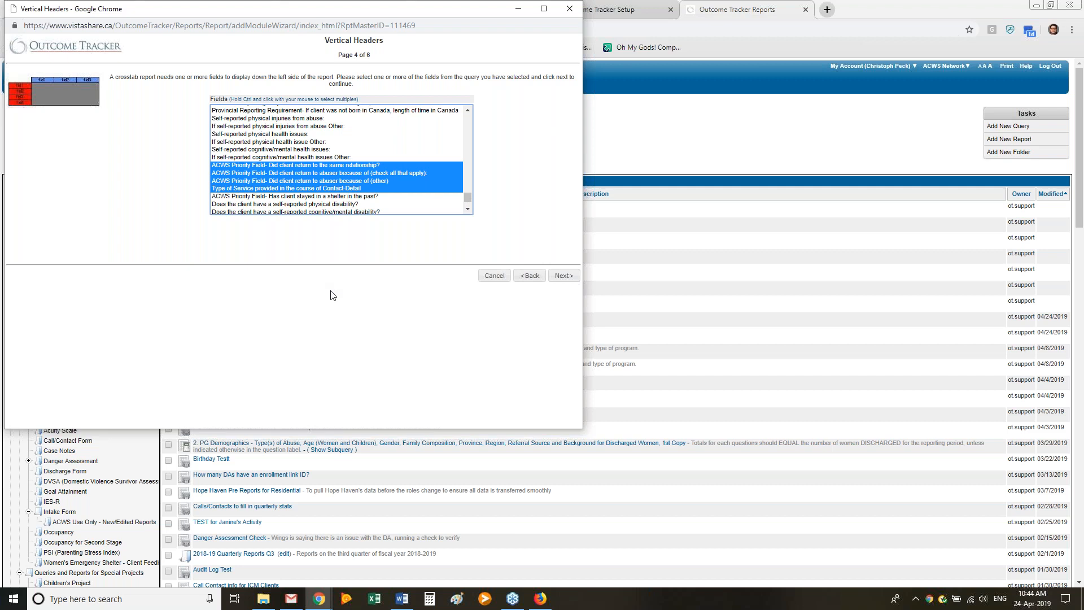
left_click(373, 111, "ctrl")
left_click(556, 276)
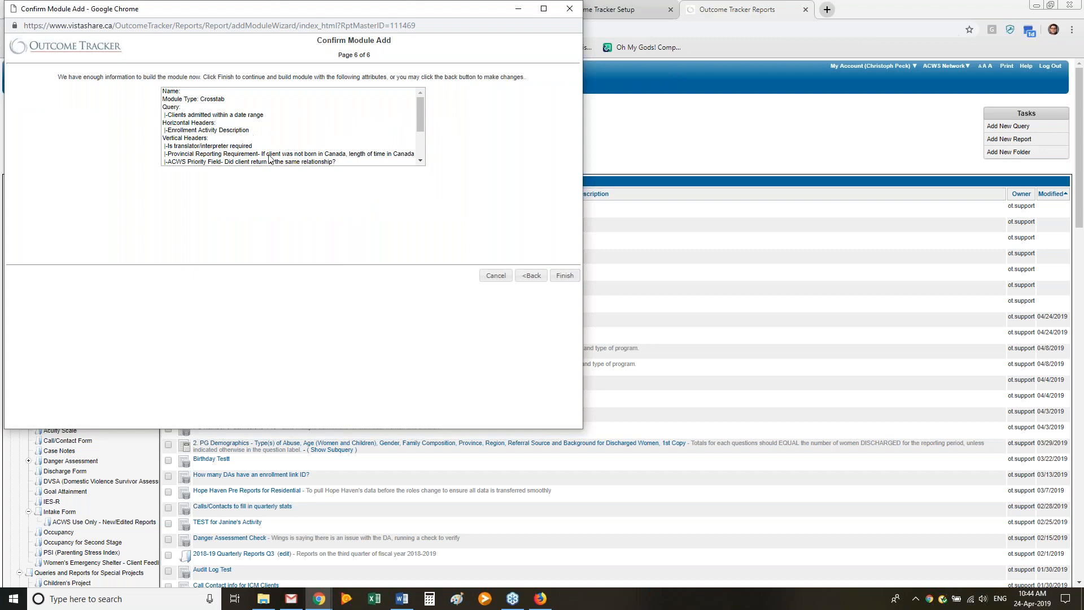
Step: Review the module summary, build the crosstab module and check its rows in the report layout
mouse_move(421, 104)
left_mouse_down()
mouse_move(415, 137)
mouse_move(425, 100)
left_mouse_up()
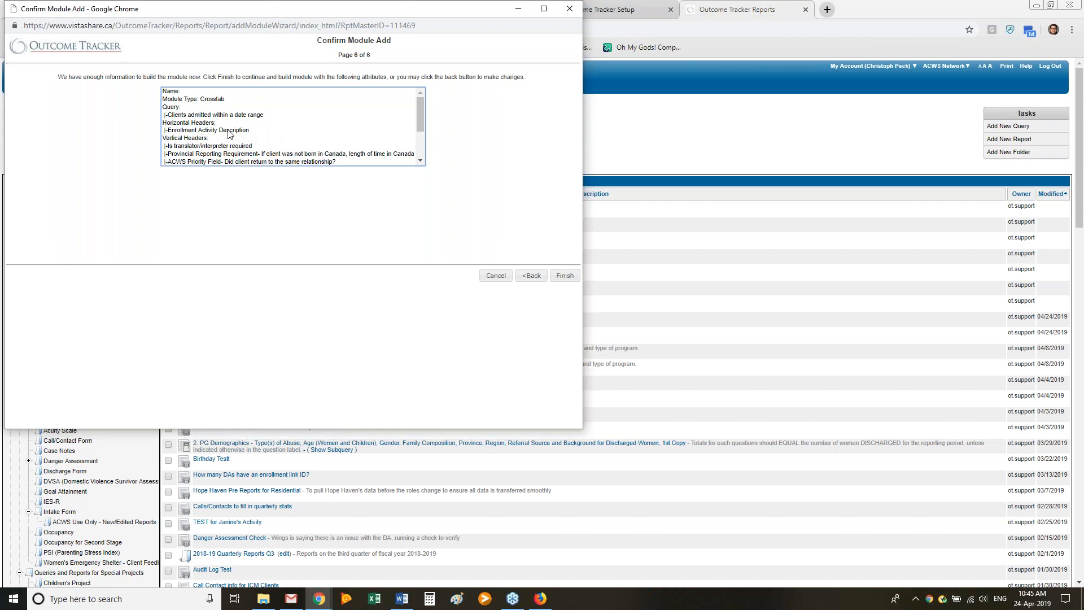
scroll(187, 142, "down", 3)
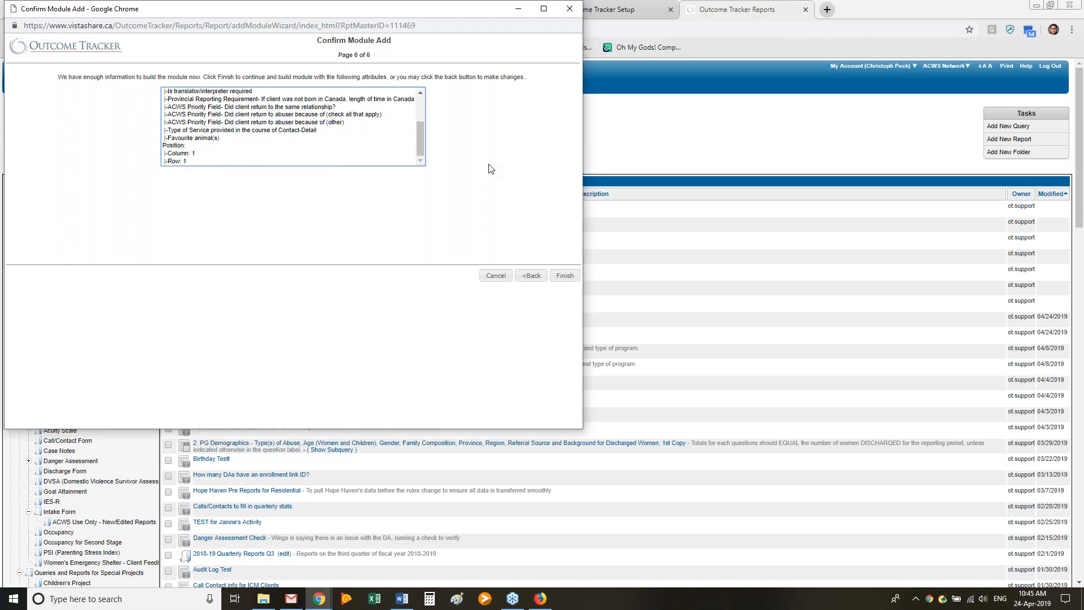
left_click(565, 276)
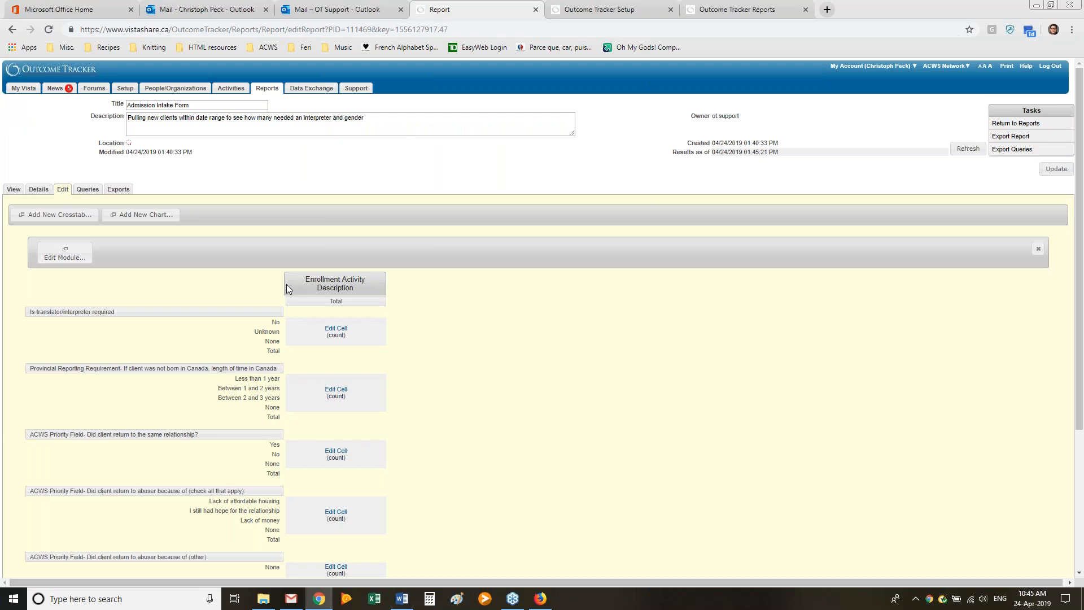
scroll(169, 307, "down", 3)
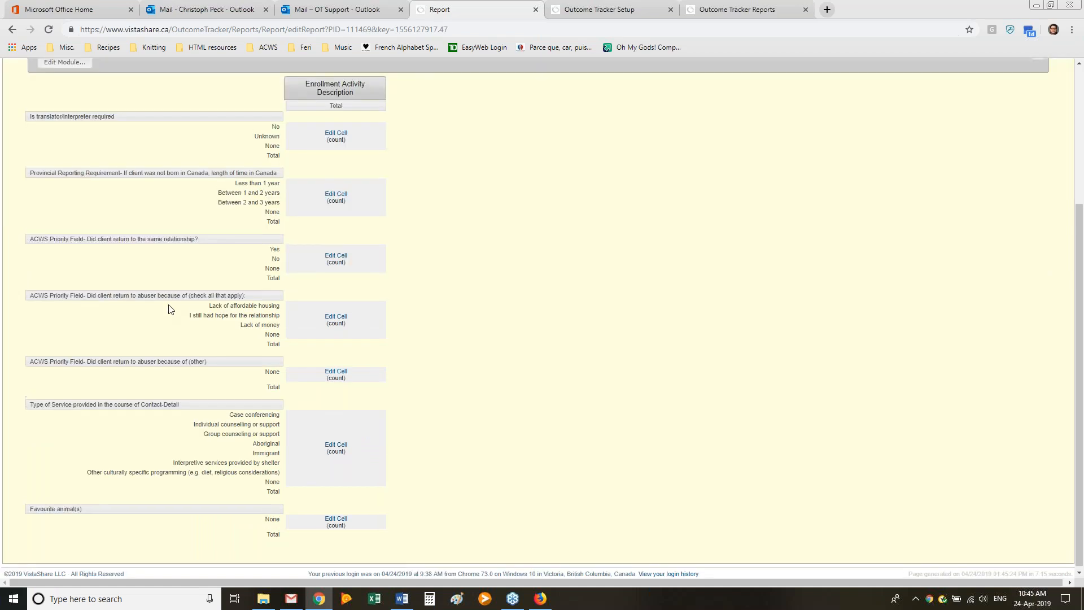
scroll(169, 305, "up", 3)
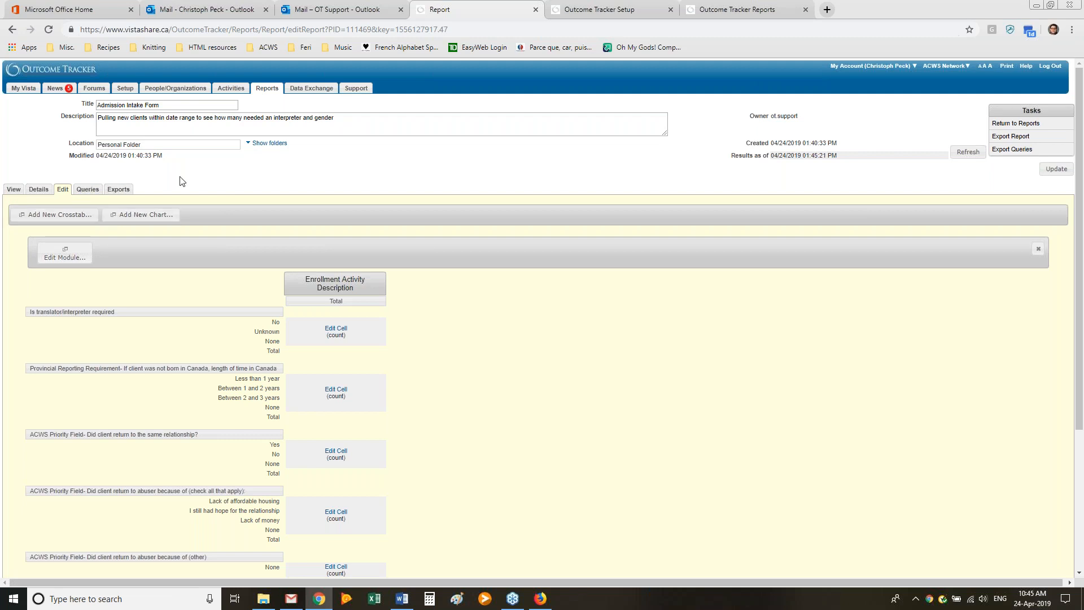
Step: View the Admission Intake Form report and run it with the report start date set to 01/01/2019
left_click(61, 194)
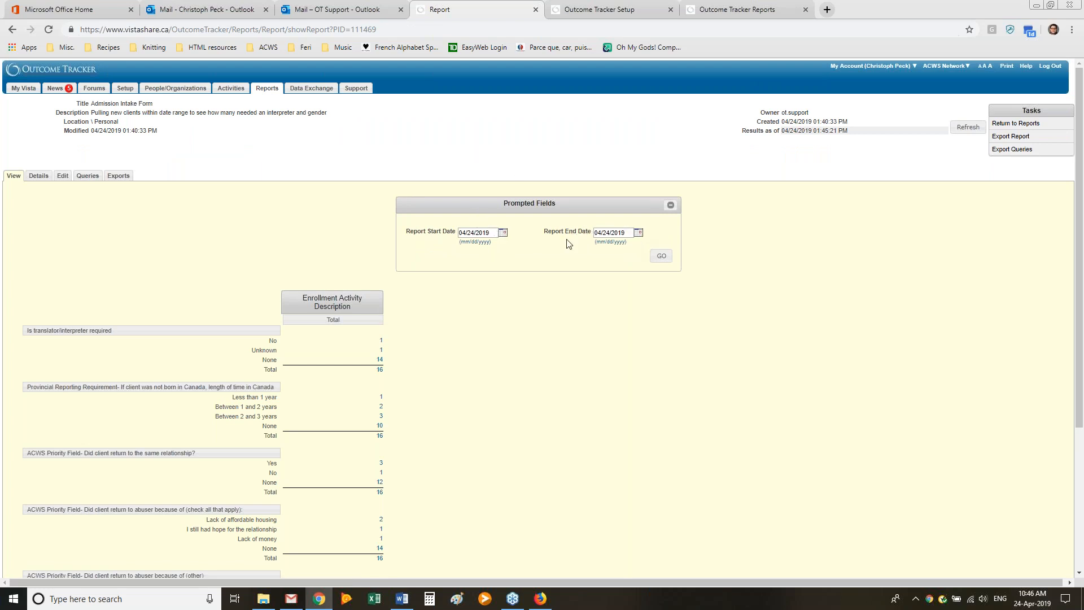
left_click(503, 233)
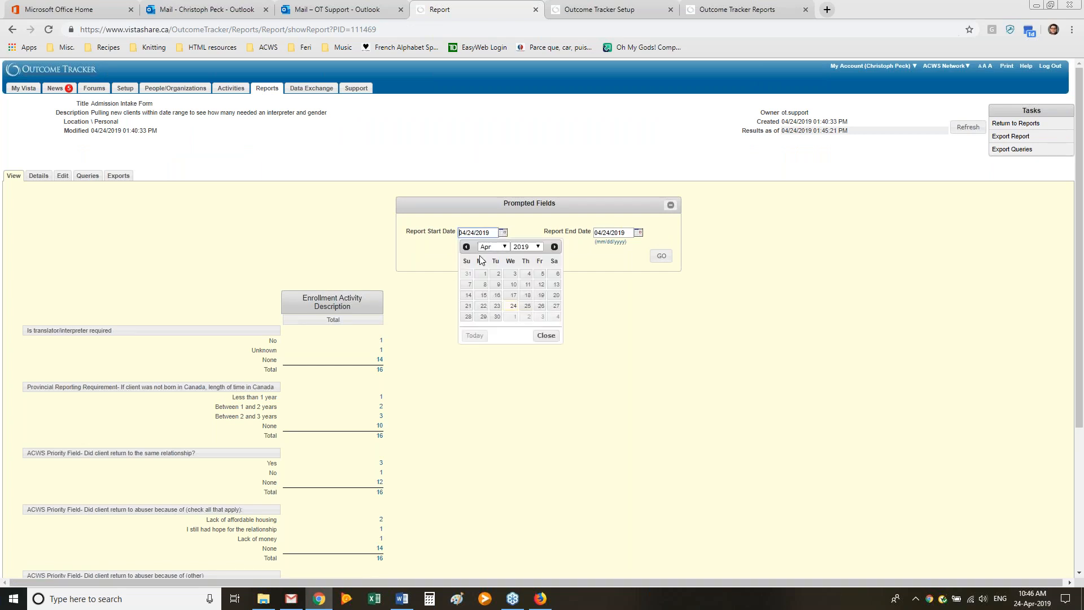
left_click(490, 248)
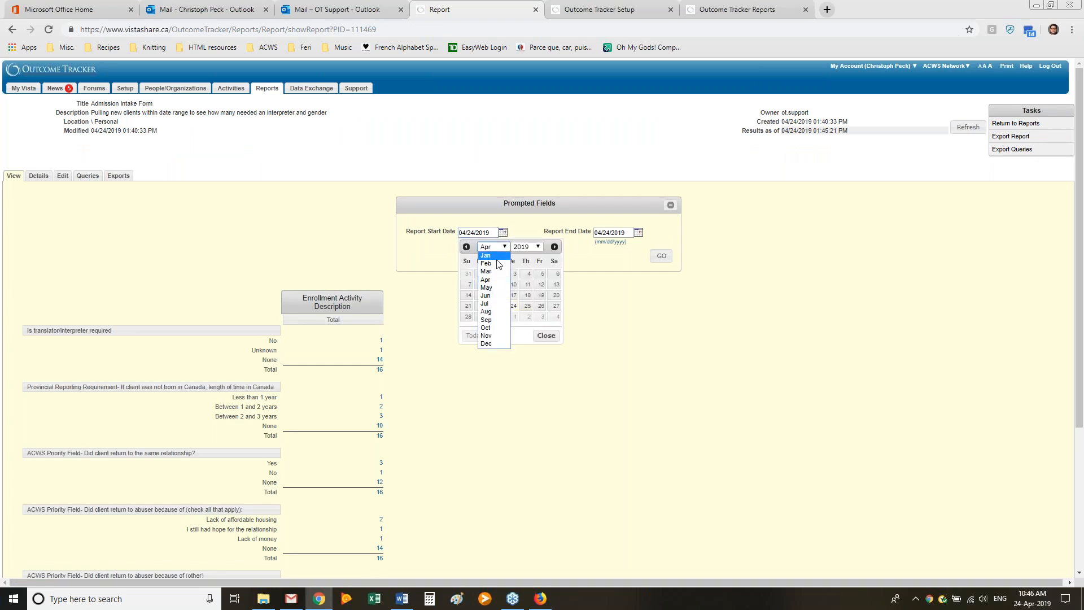
left_click(486, 256)
left_click(498, 273)
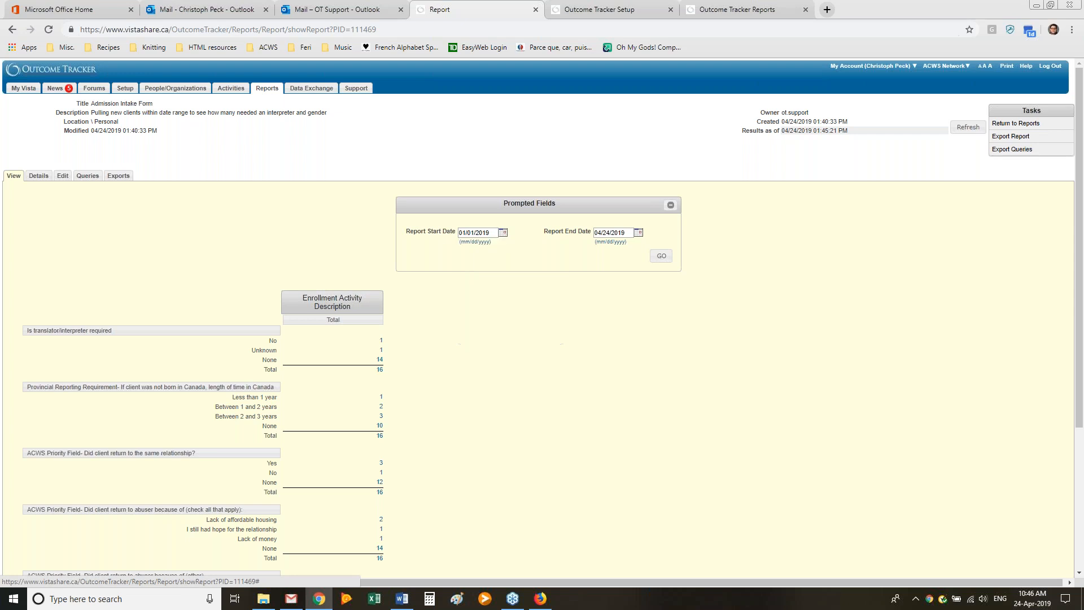
left_click(661, 257)
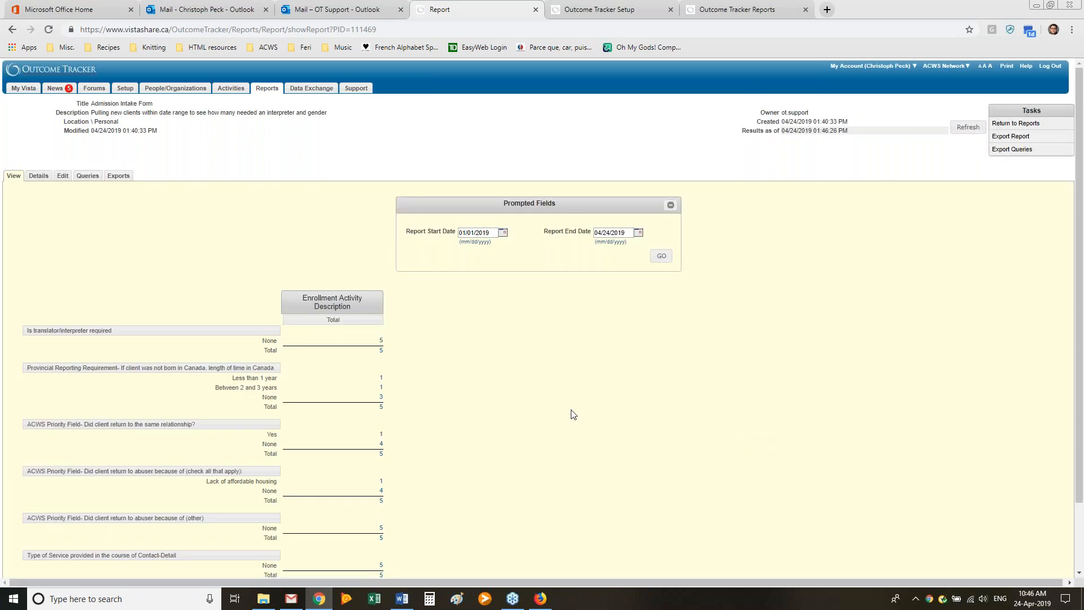
scroll(572, 414, "down", 2)
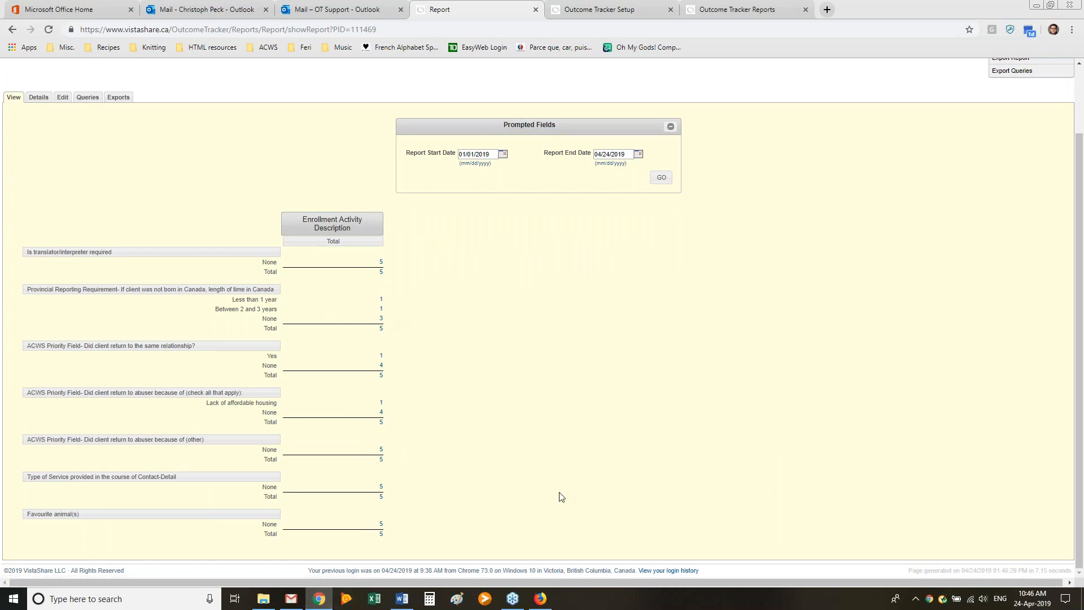
Step: Review the Admission Intake Form report's edit layout, then return to its results view
scroll(562, 497, "up", 3)
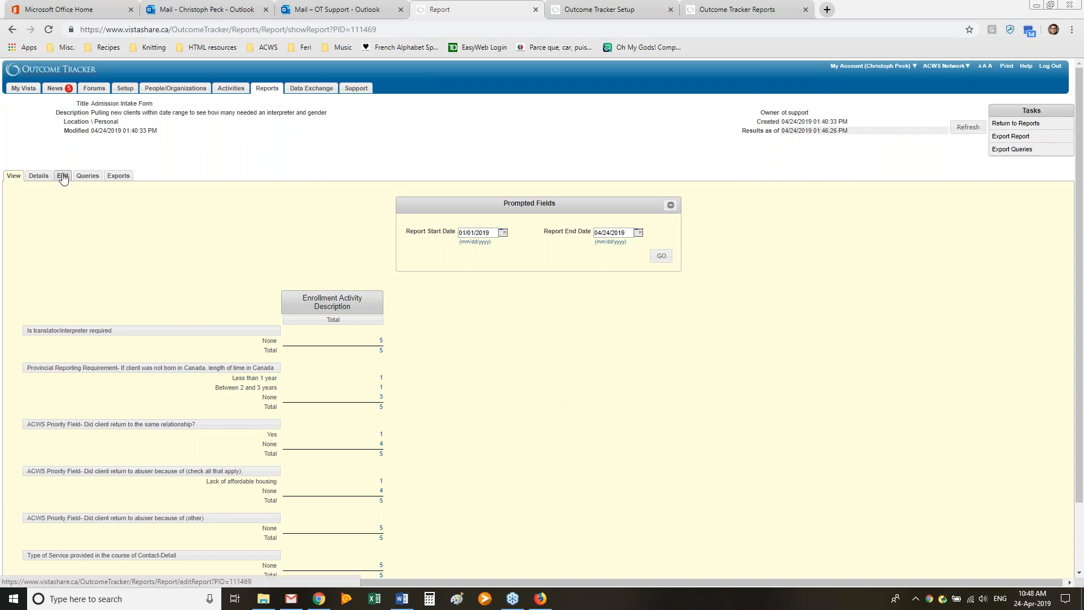
left_click(62, 177)
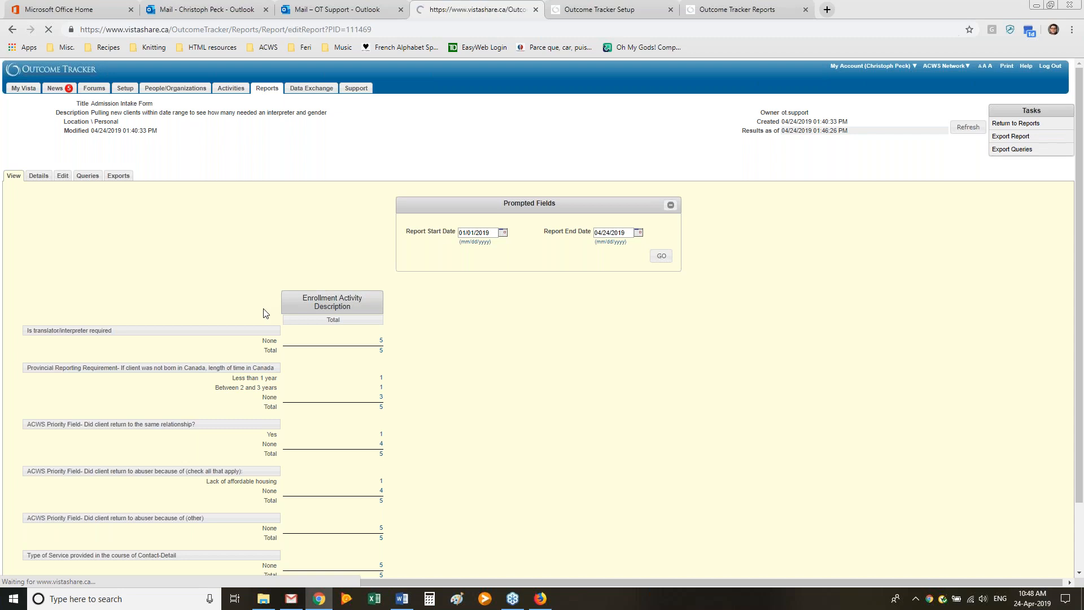
scroll(559, 321, "down", 2)
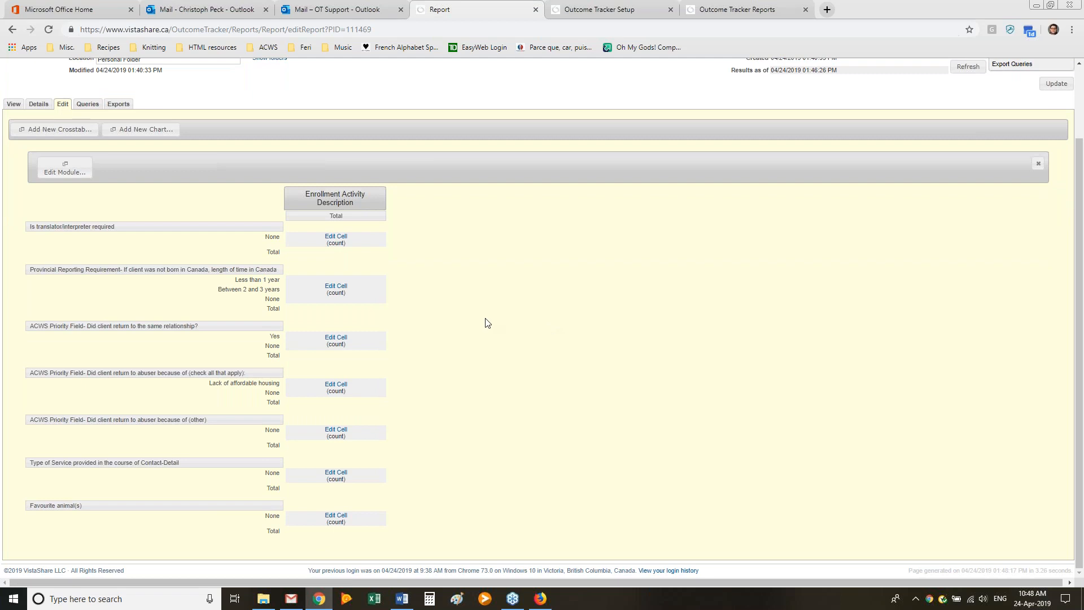
left_click(15, 105)
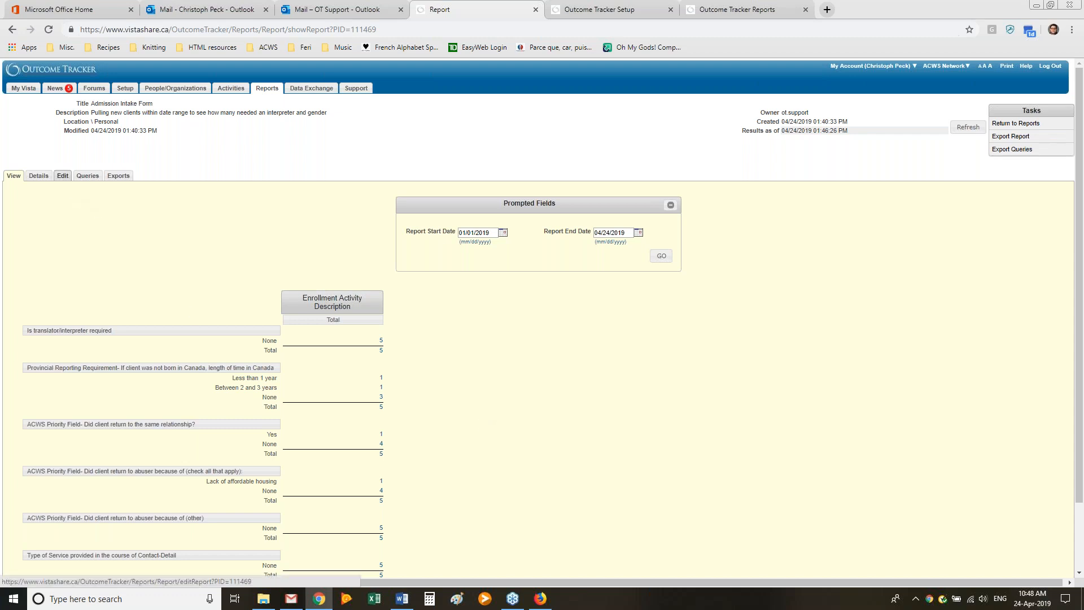
Step: Edit the report cell for length of time in Canada and add a %Col Count operation alongside Count
left_click(63, 177)
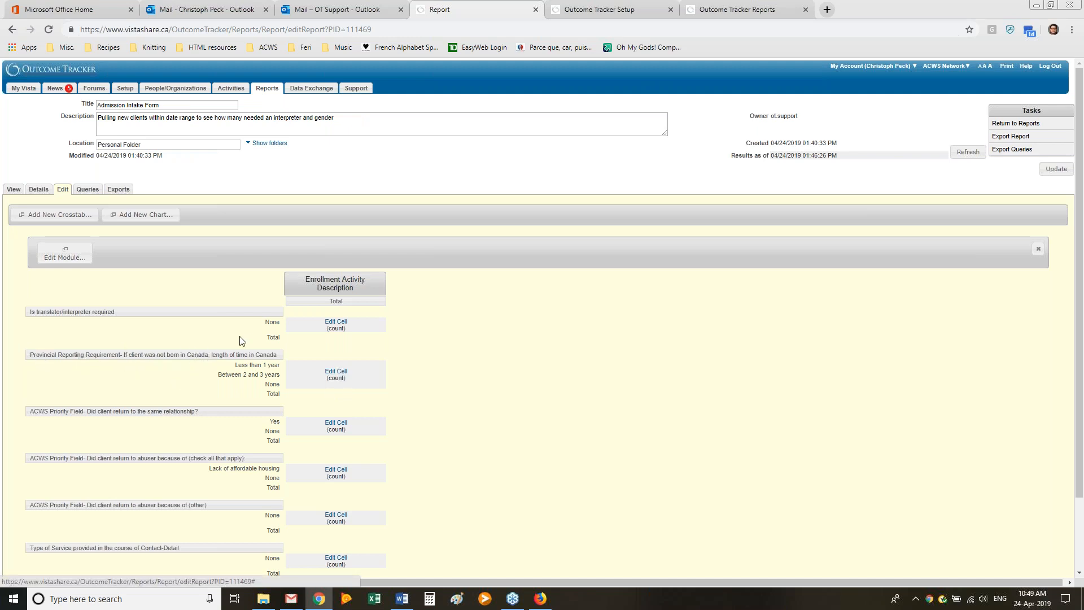
left_click(344, 374)
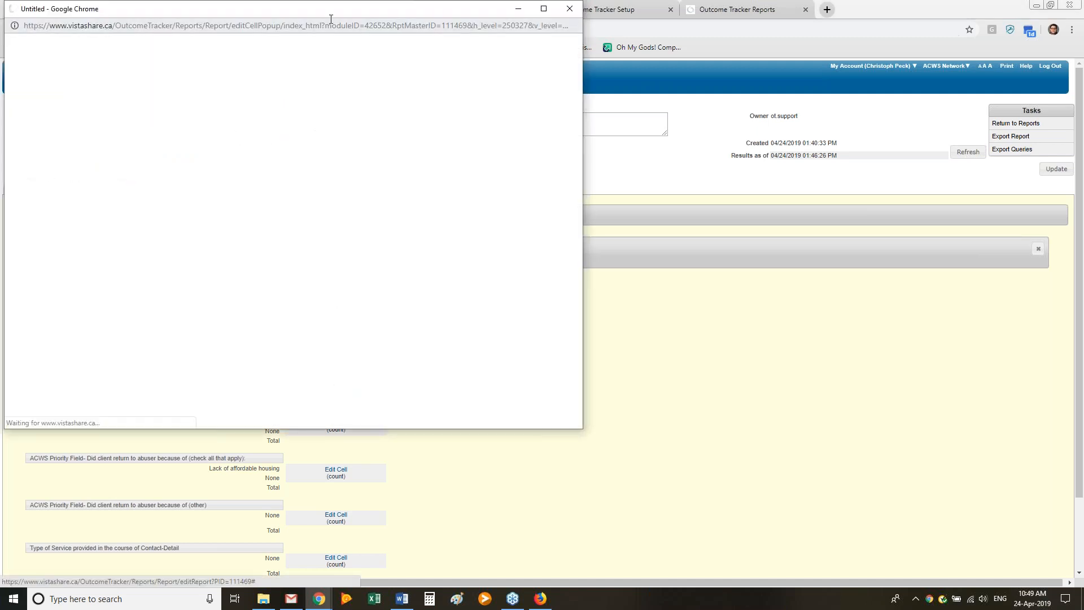
left_click_drag(341, 11, 689, 73)
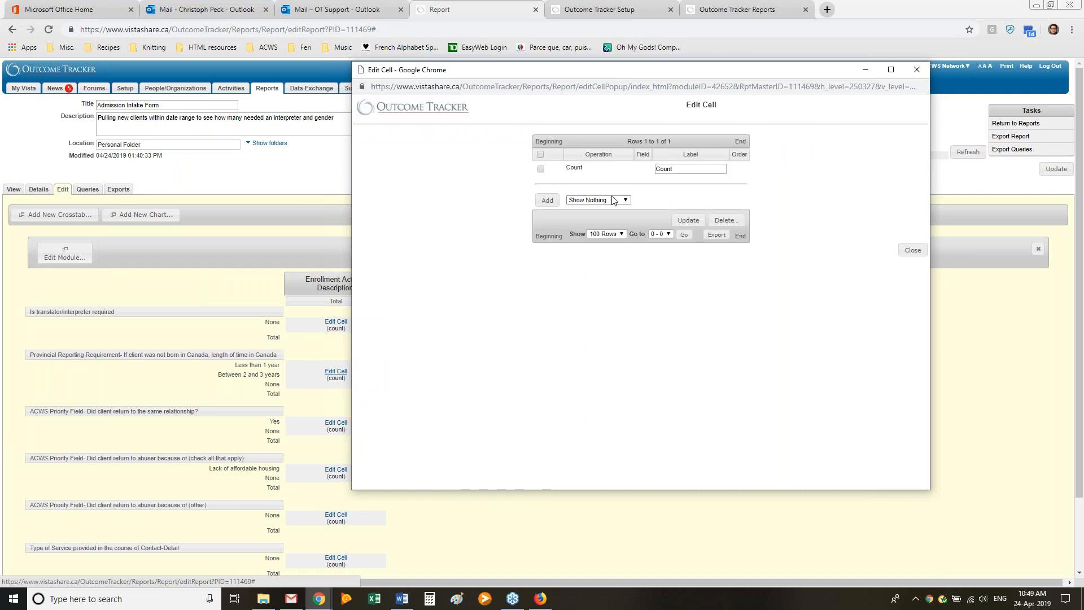
left_click(676, 172)
left_click(619, 201)
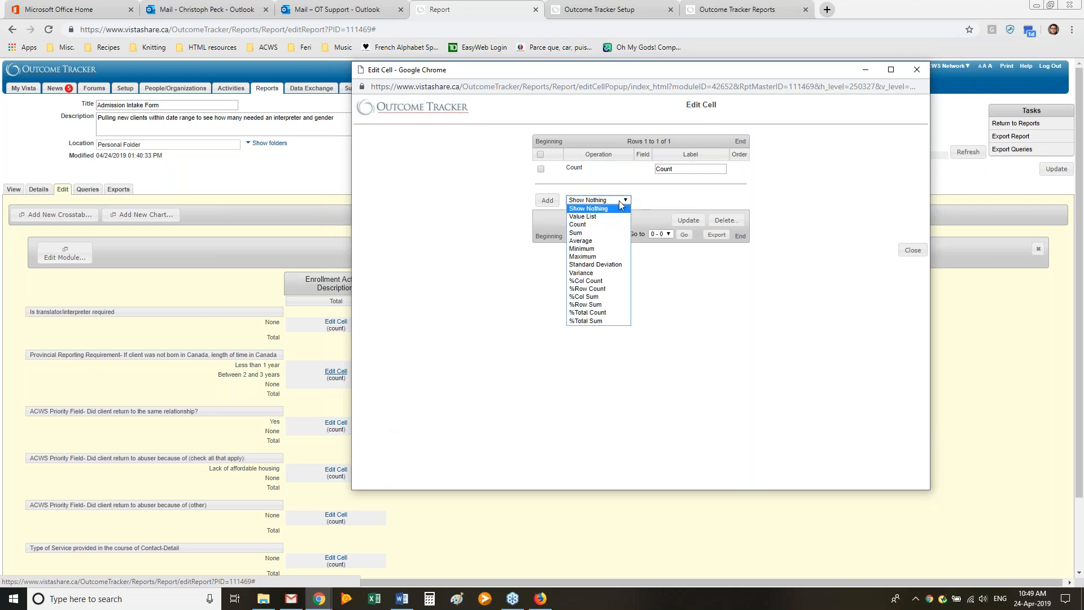
left_click(586, 281)
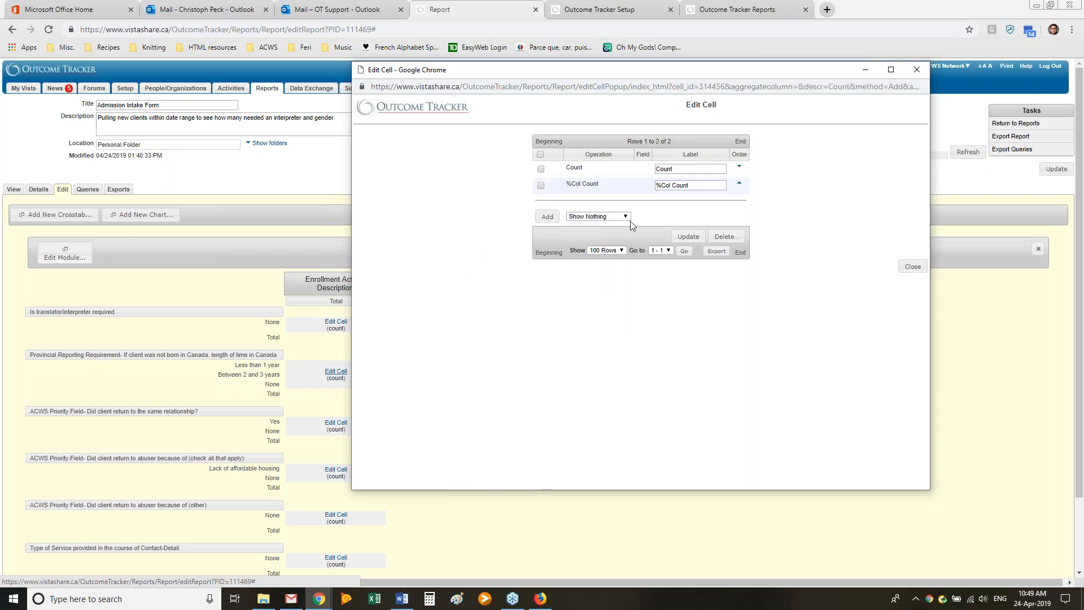
left_click_drag(770, 74, 606, 102)
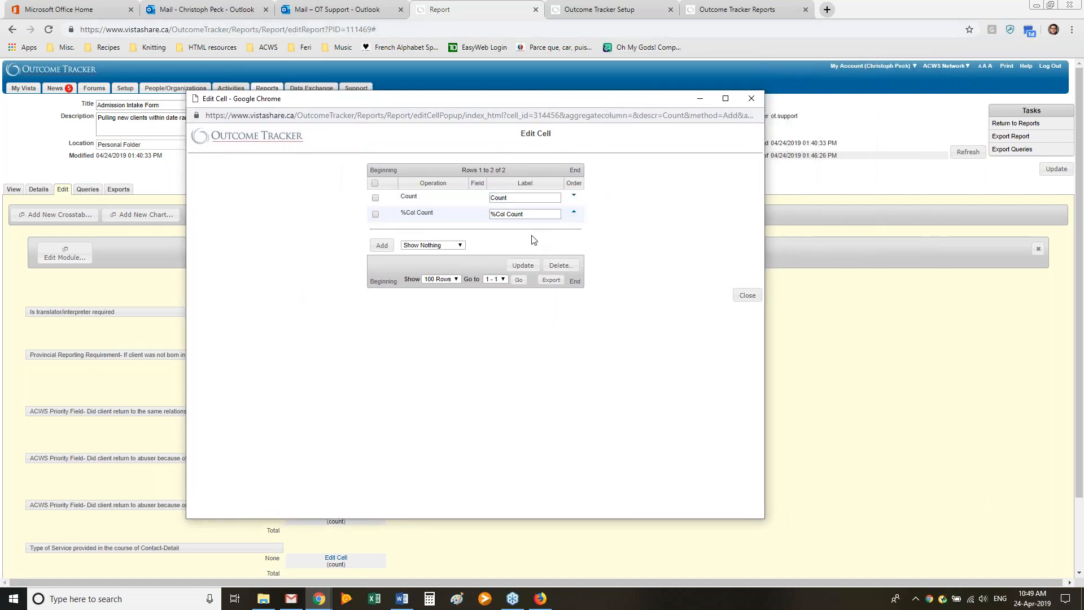
Step: Label the cell's Count operation "# of Clients" and its %Col Count operation "% of Clients", then save and close the cell editor
double_click(518, 197)
type("# of Clients")
key("Tab")
type("% Of")
key("BackSpace")
key("BackSpace")
key("BackSpace")
type("oif")
type("Clien")
left_click(523, 265)
left_click(748, 294)
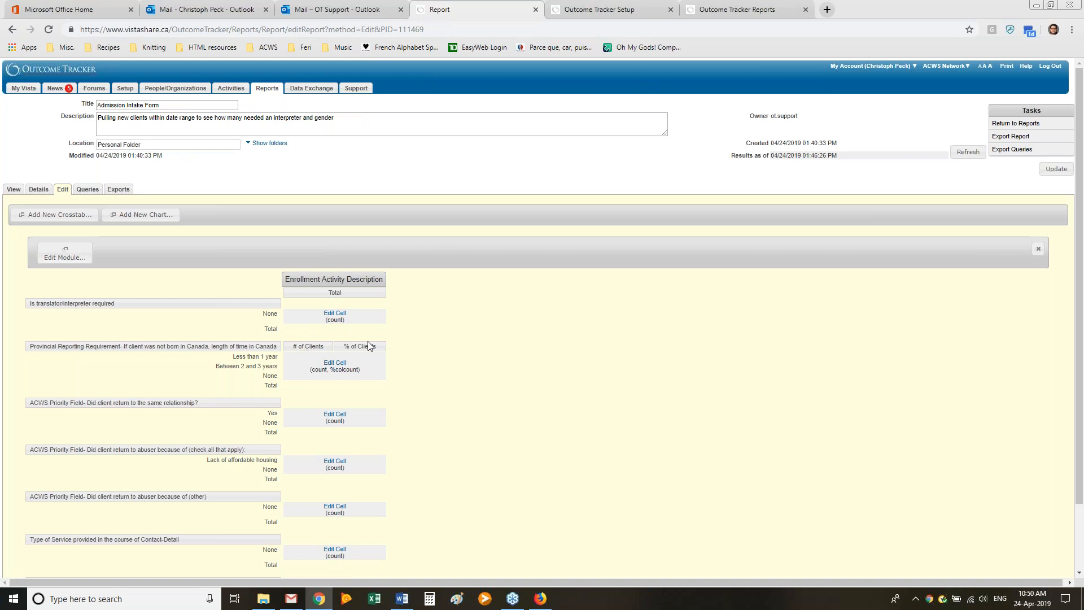
Step: View the report results and check the number and percentage columns for length of time in Canada
left_click(14, 191)
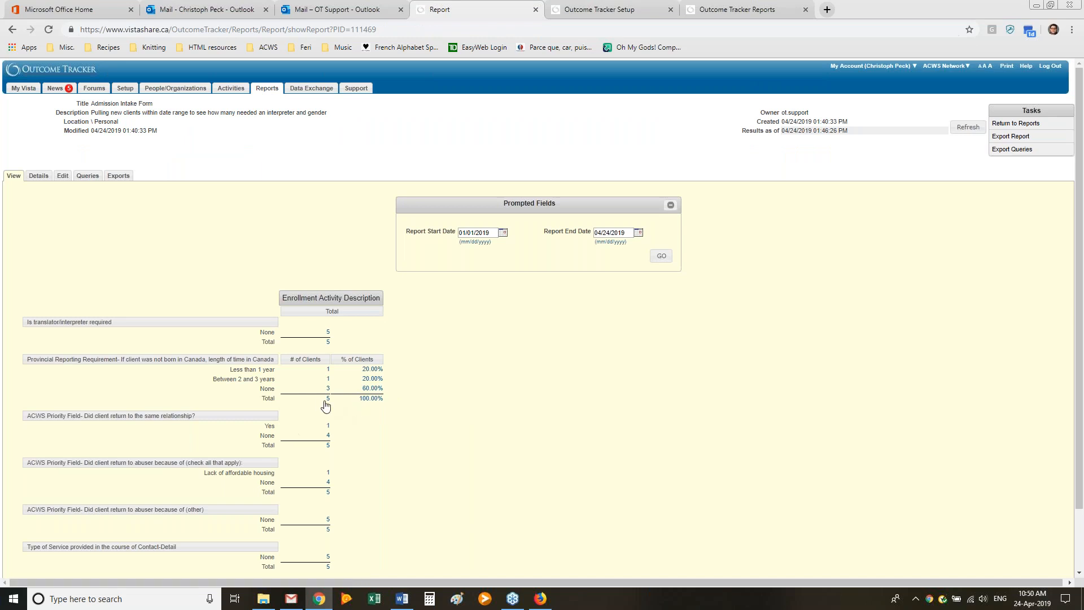
scroll(466, 406, "down", 3)
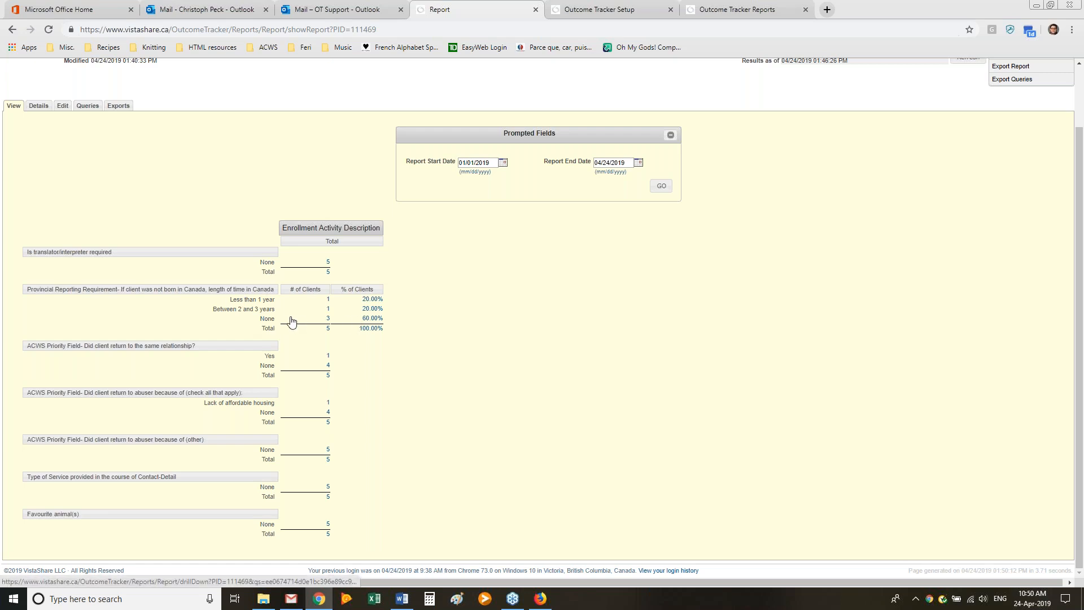
scroll(69, 218, "up", 1)
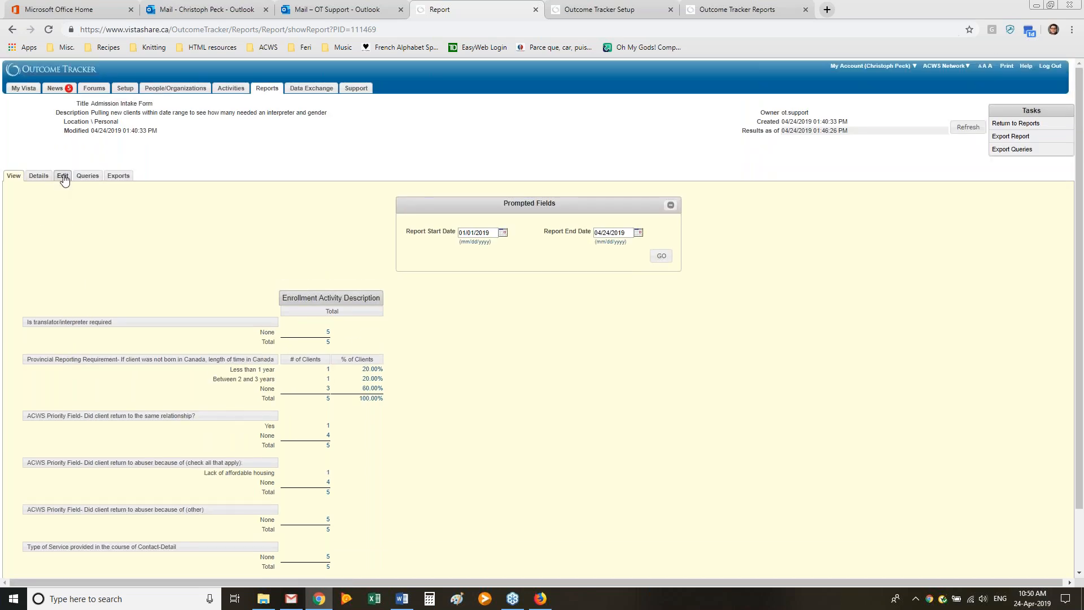
Step: Set Ignore Nulls to Yes for both the data values and the total of the length of time in Canada heading, and save
left_click(63, 177)
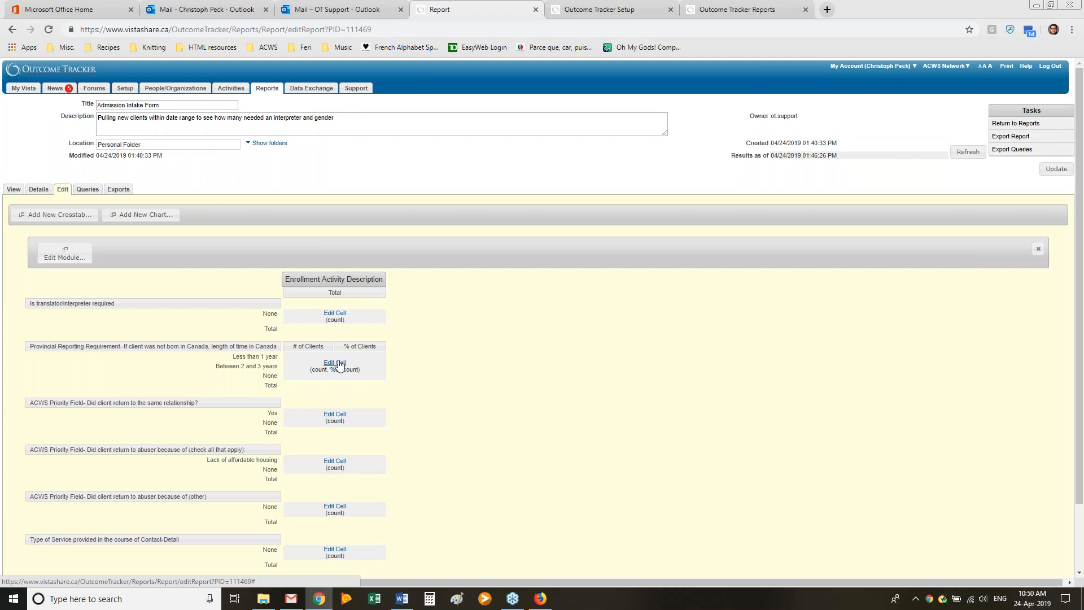
left_click(227, 350)
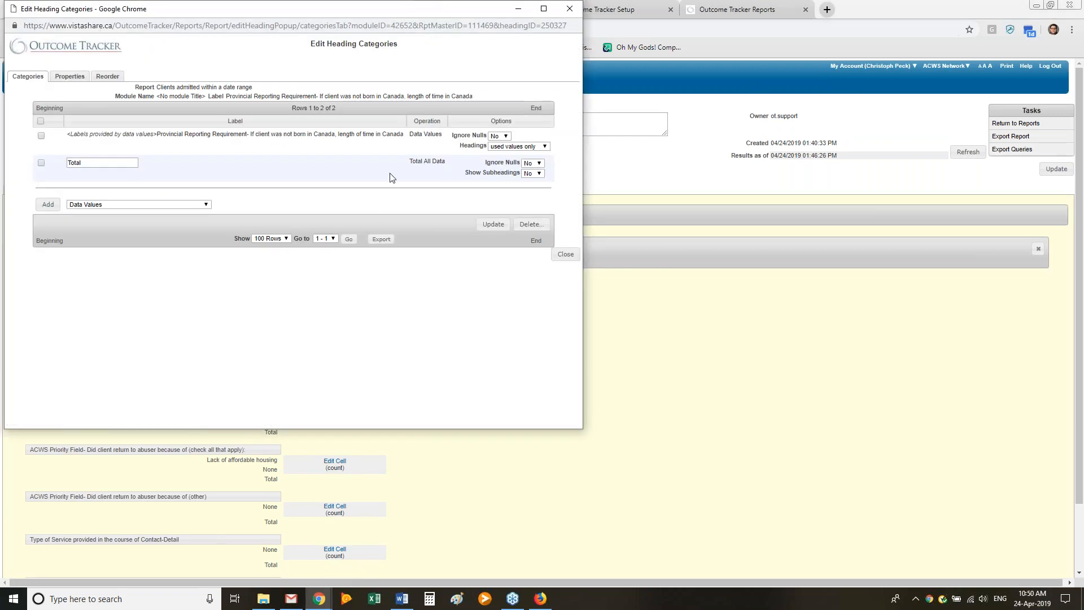
left_click(506, 136)
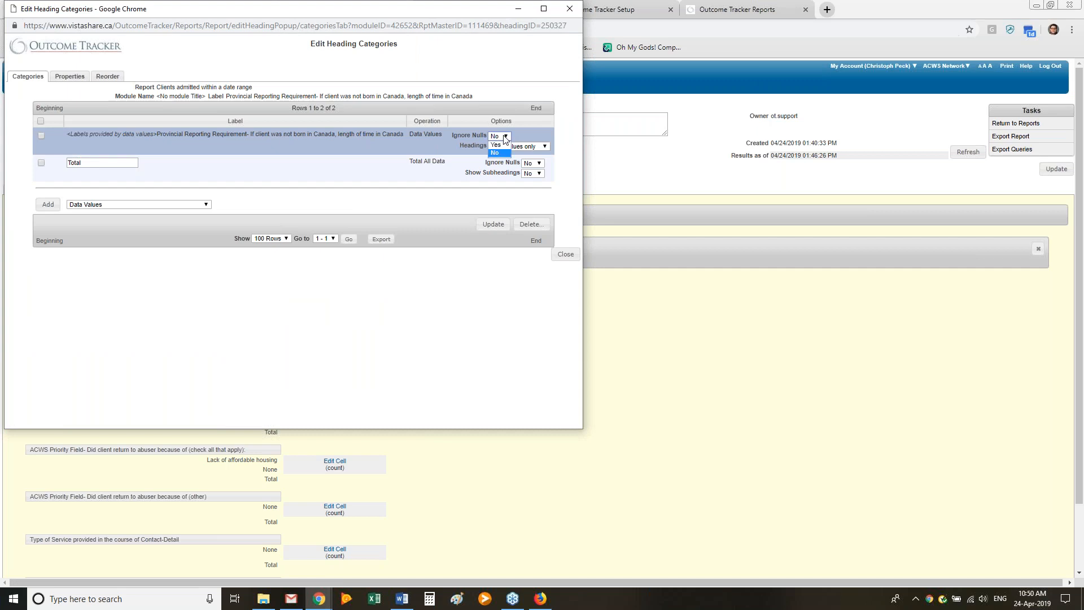
left_click(497, 144)
left_click(530, 164)
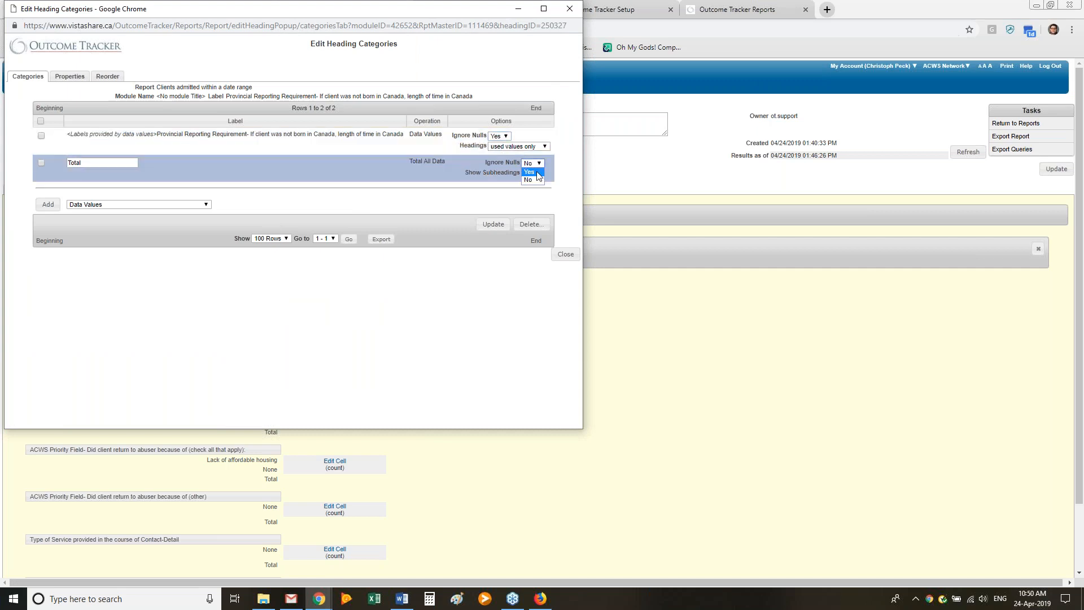
left_click(530, 171)
left_click(494, 224)
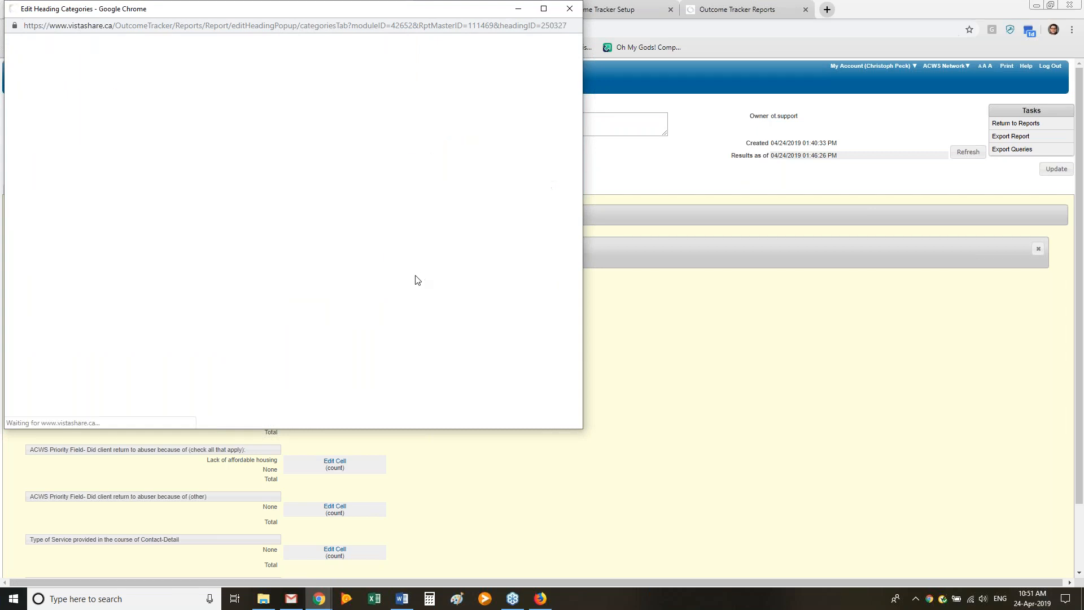
left_click(573, 254)
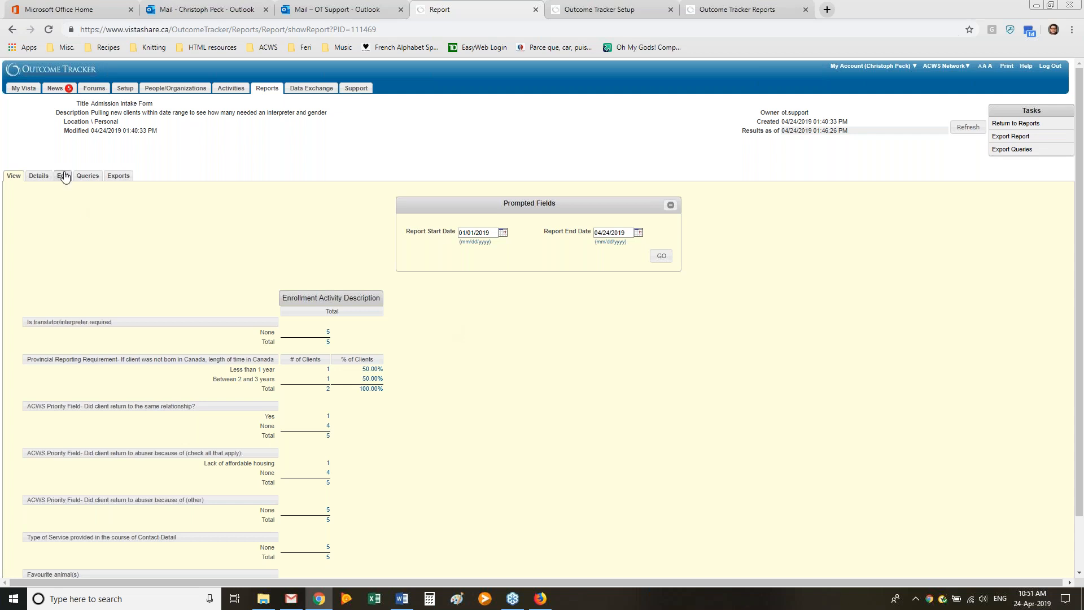
Step: Open the crosstab module's vertical headers for editing and place the editor so the report rows stay visible beside it
left_click(61, 177)
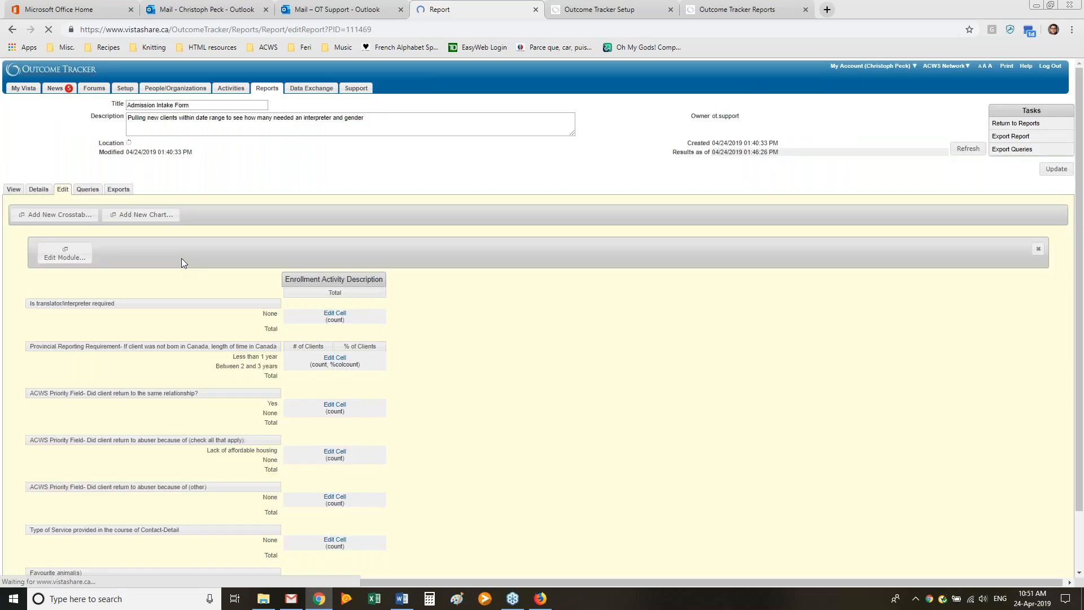
scroll(136, 249, "down", 1)
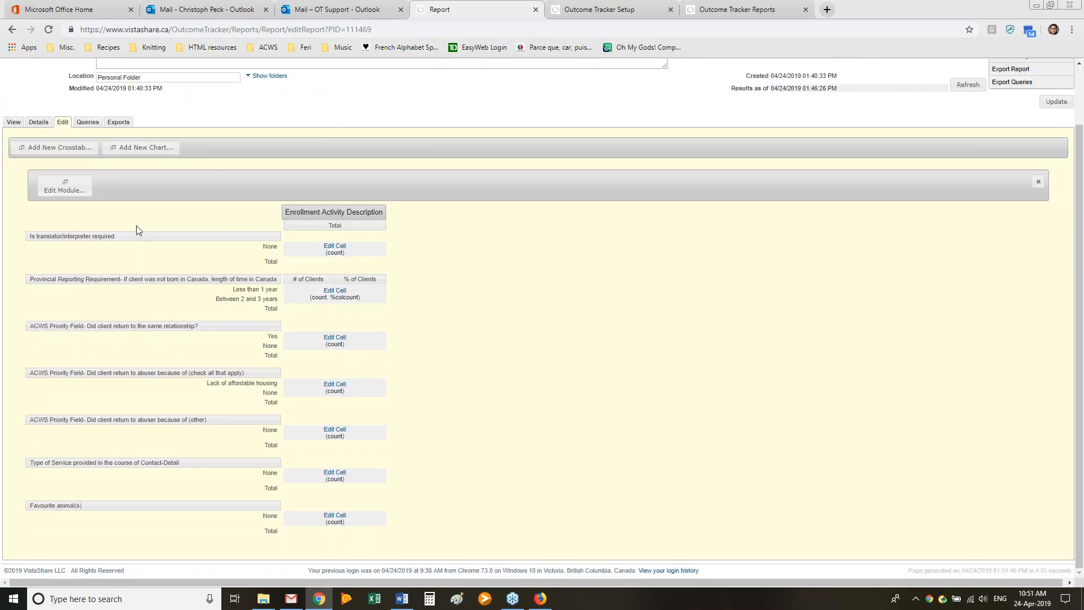
left_click(66, 187)
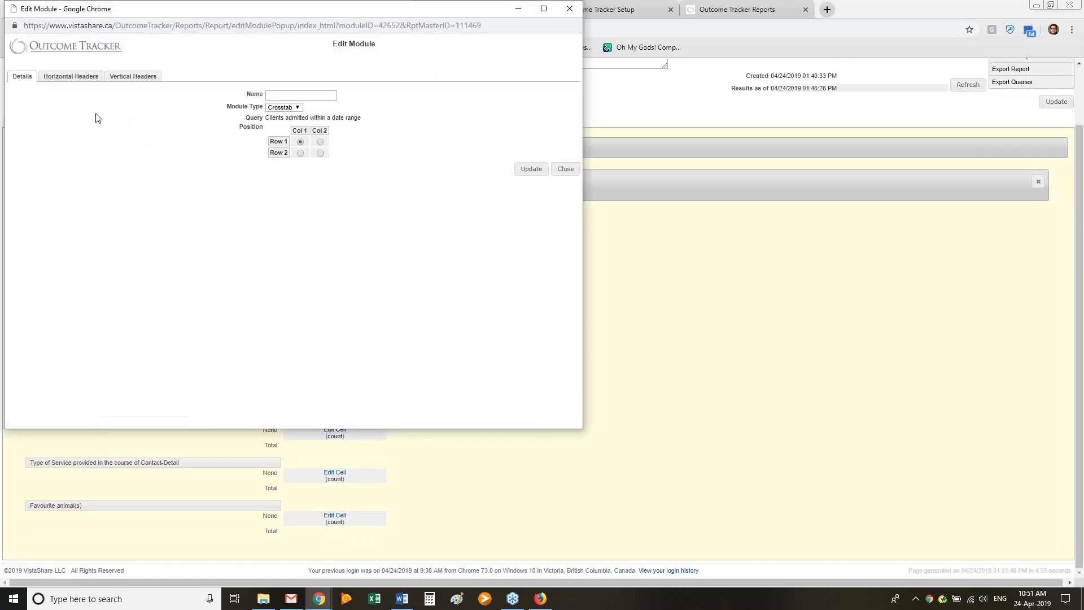
left_click(127, 75)
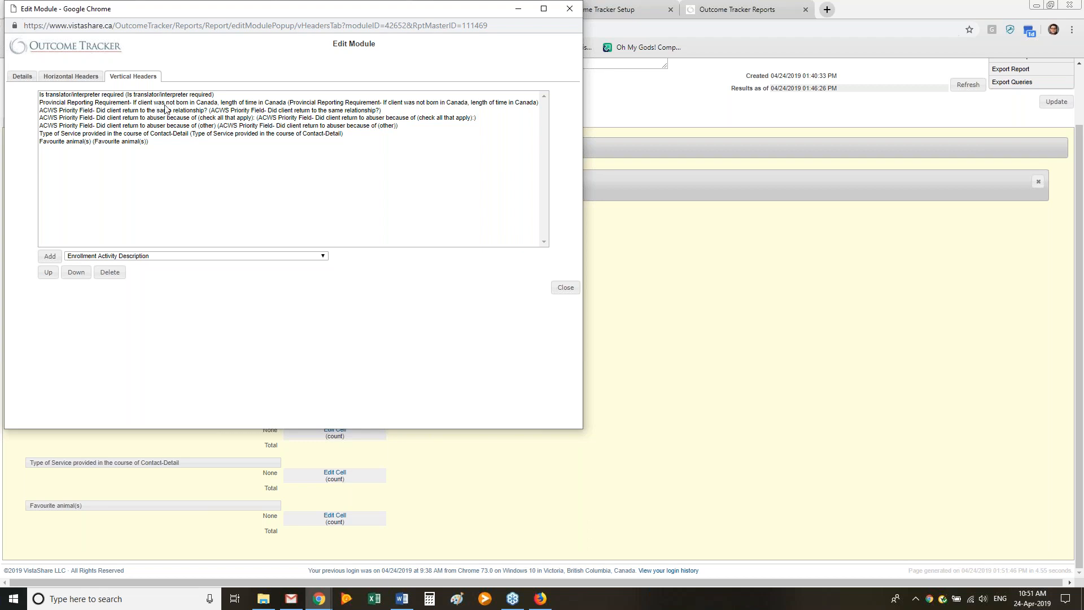
left_click_drag(237, 9, 470, 85)
left_click_drag(382, 83, 204, 54)
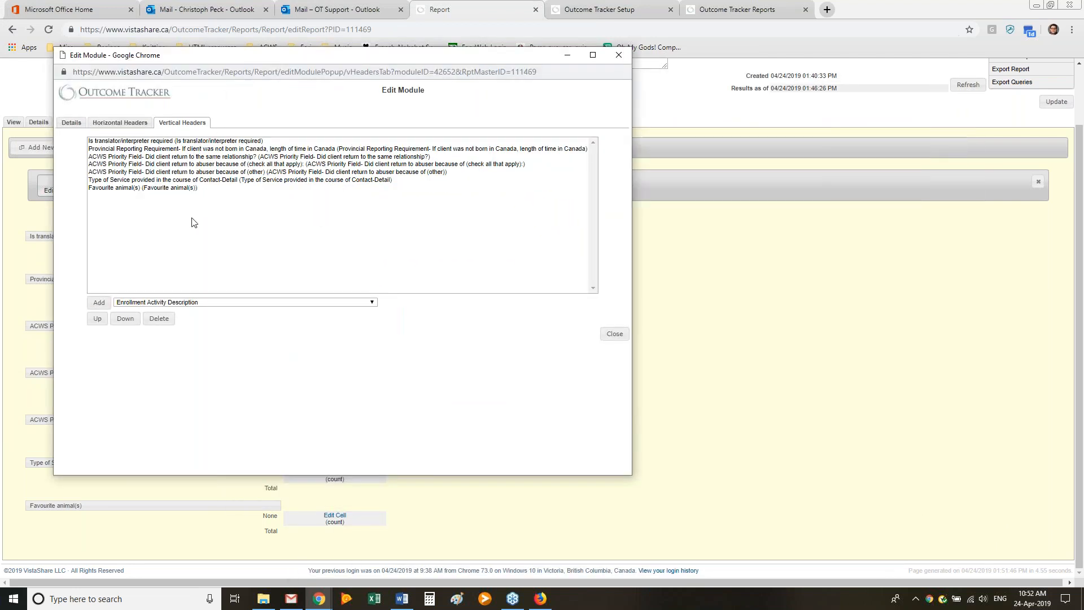
left_click_drag(311, 56, 517, 163)
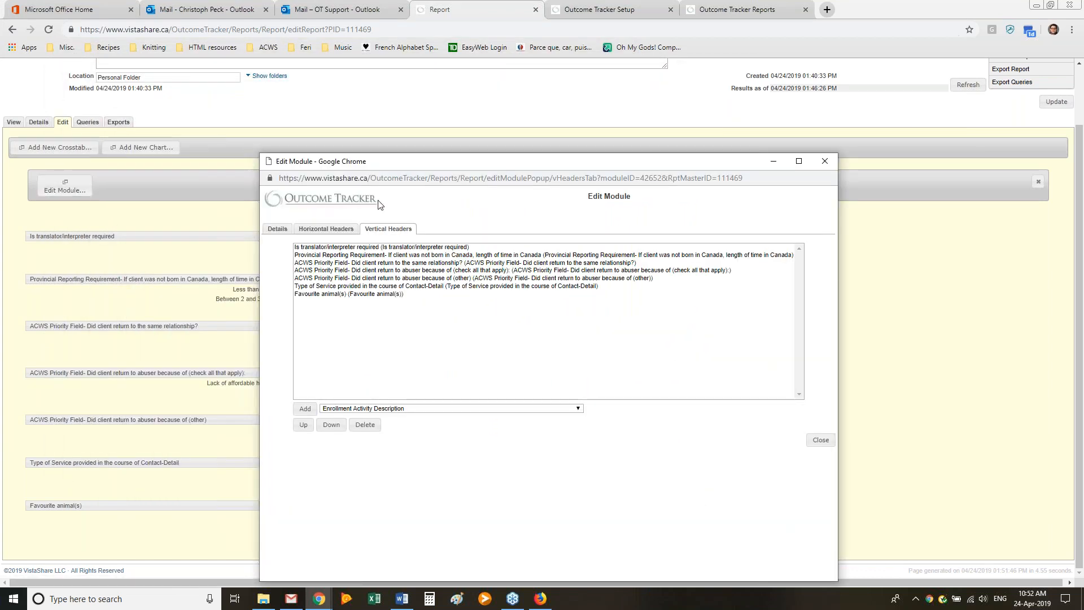
left_click_drag(460, 163, 490, 12)
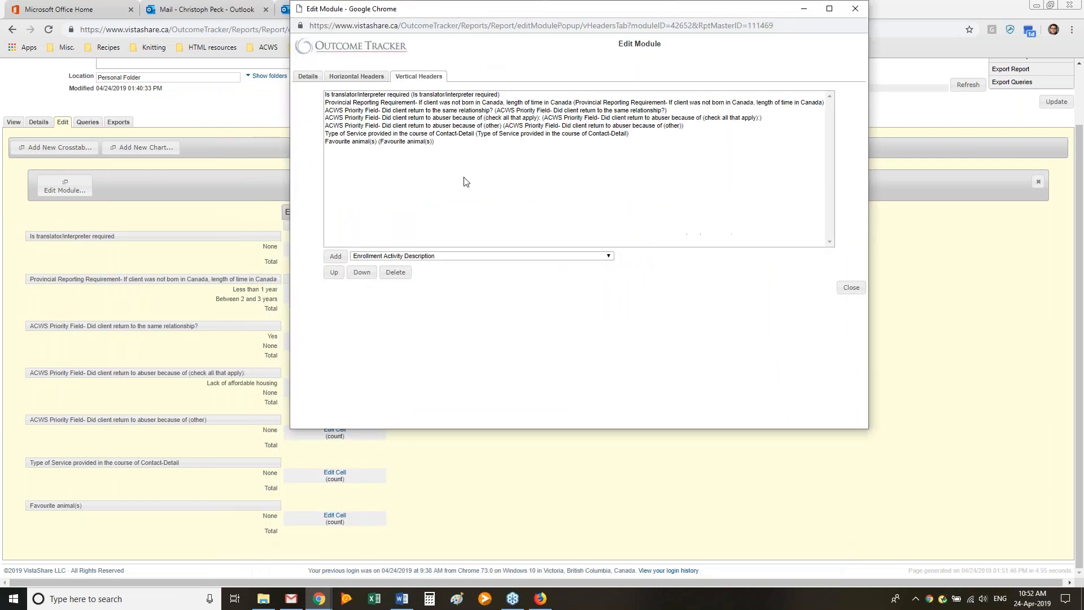
Step: Add Partner's debt amount to the crosstab module's vertical headers
left_click(451, 256)
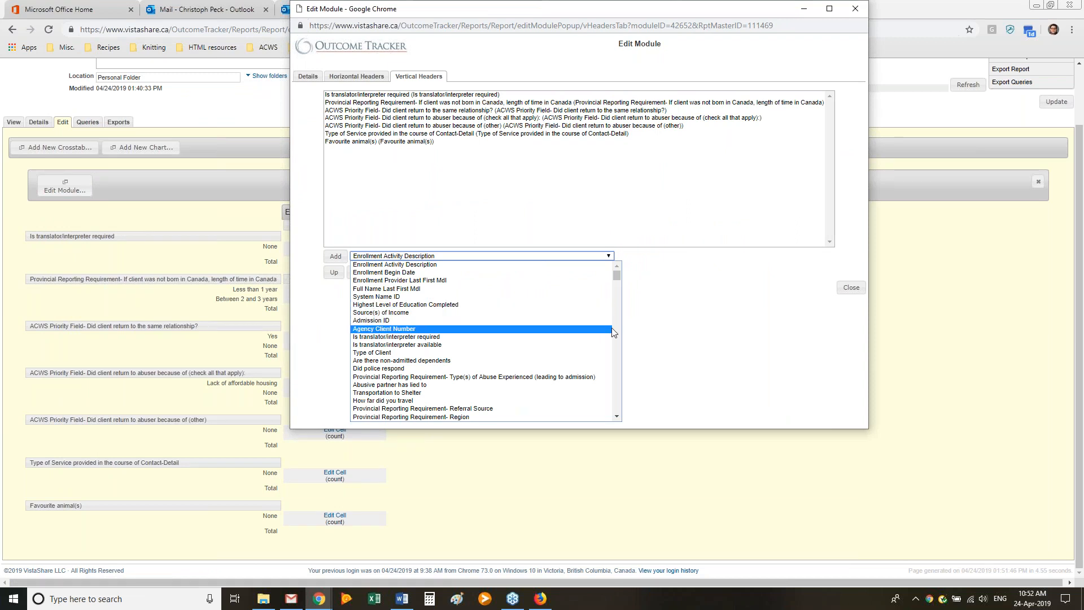
scroll(552, 342, "down", 4)
scroll(553, 342, "down", 1)
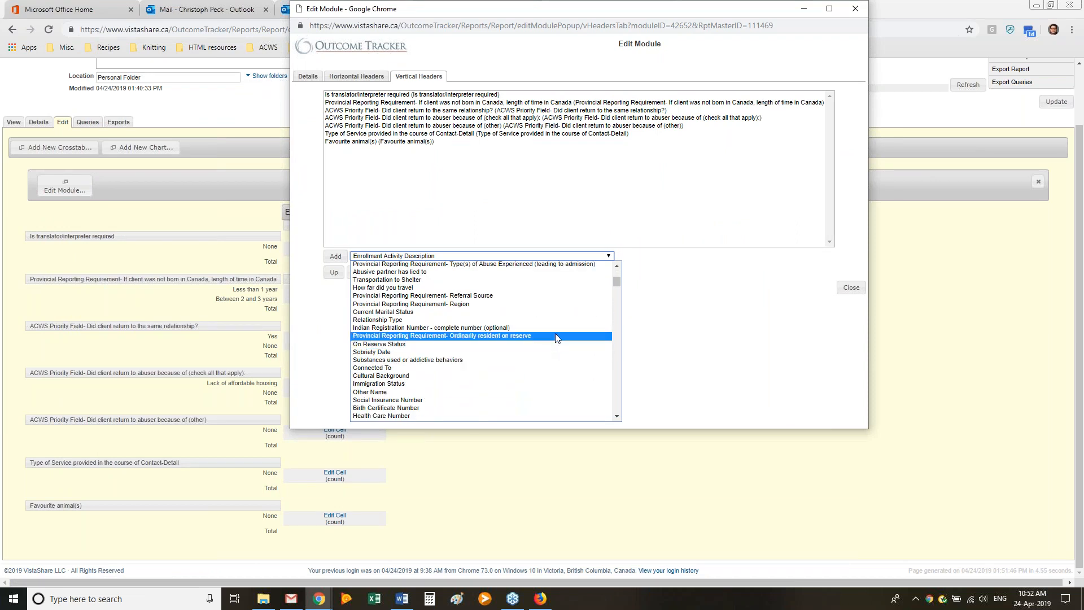
scroll(562, 330, "down", 5)
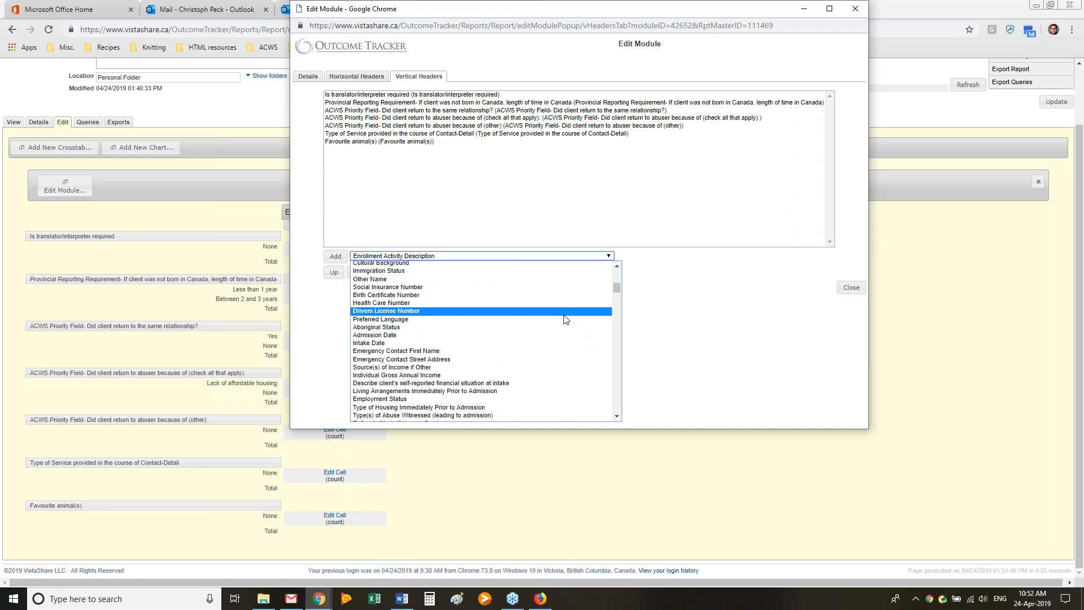
scroll(565, 320, "down", 8)
scroll(566, 320, "down", 10)
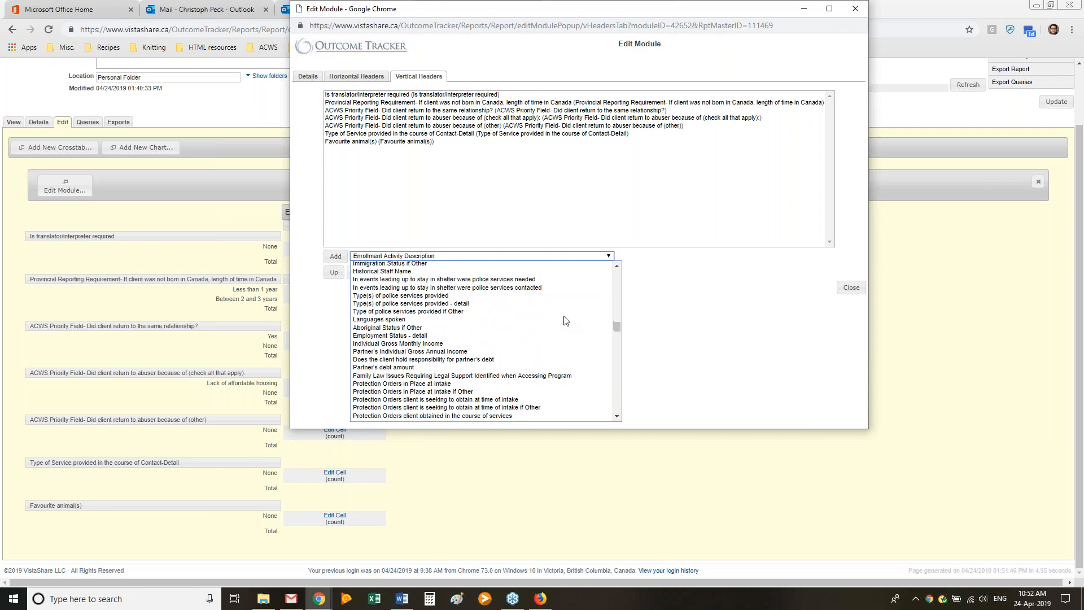
scroll(566, 321, "down", 3)
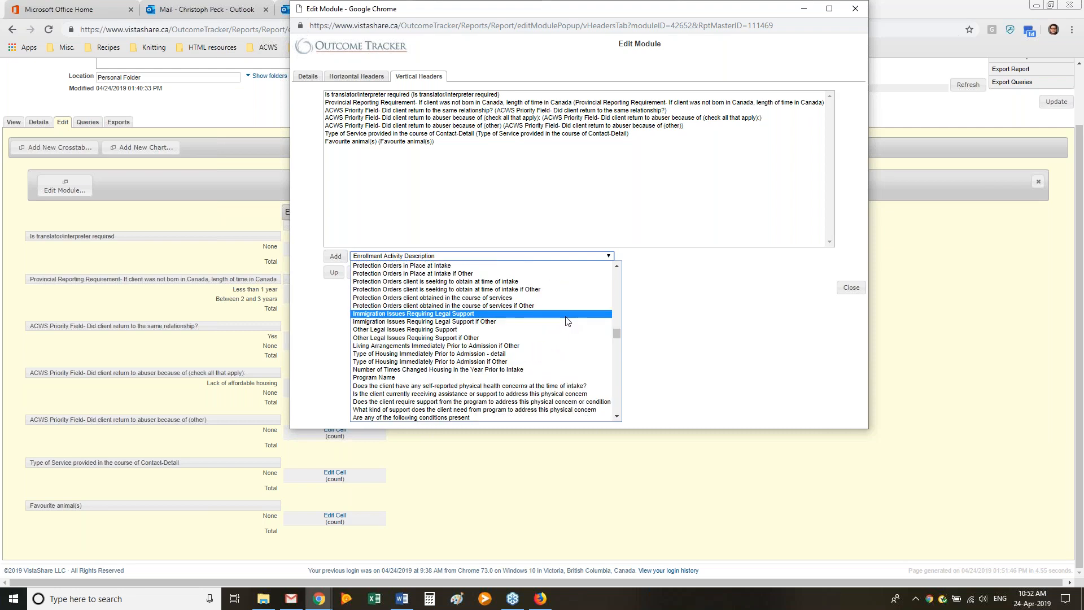
scroll(568, 322, "up", 3)
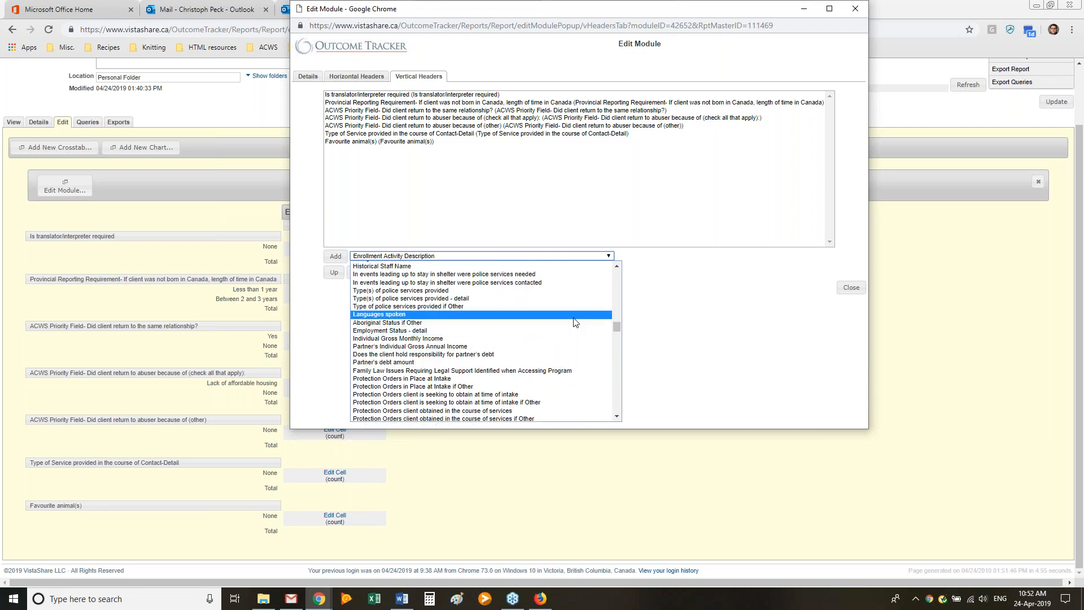
left_click(575, 364)
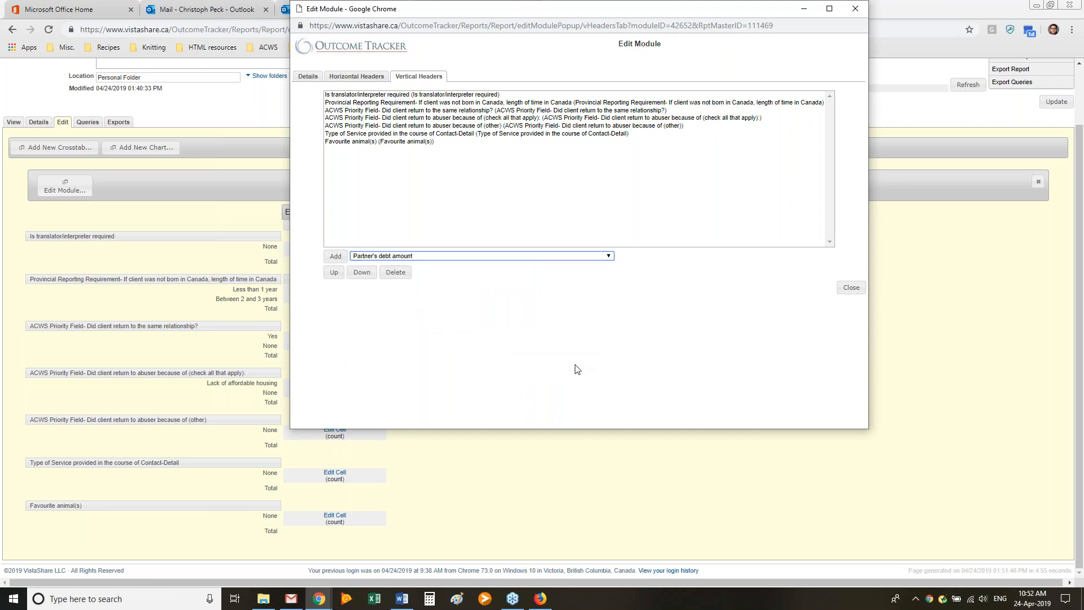
left_click(333, 259)
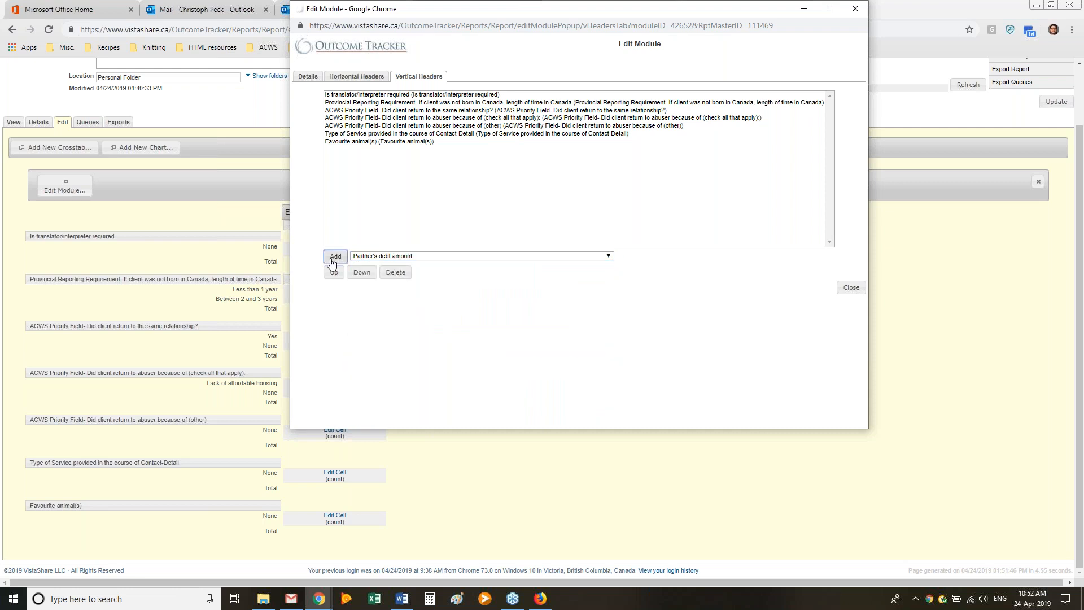
Step: Close the module editor and view the report results to check the new Partner's debt amount section
left_click(850, 288)
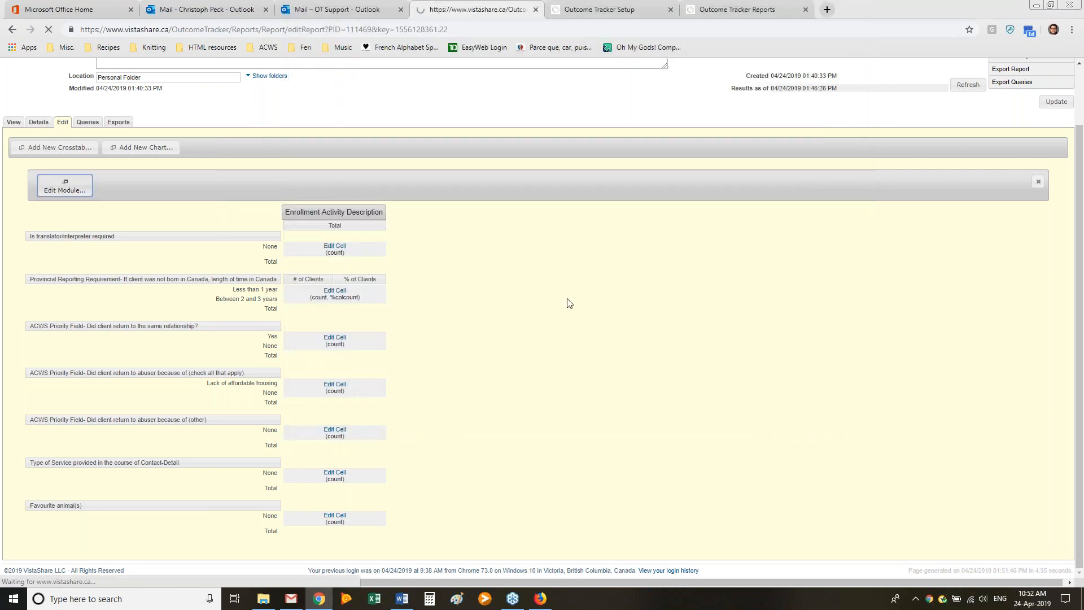
scroll(555, 309, "down", 3)
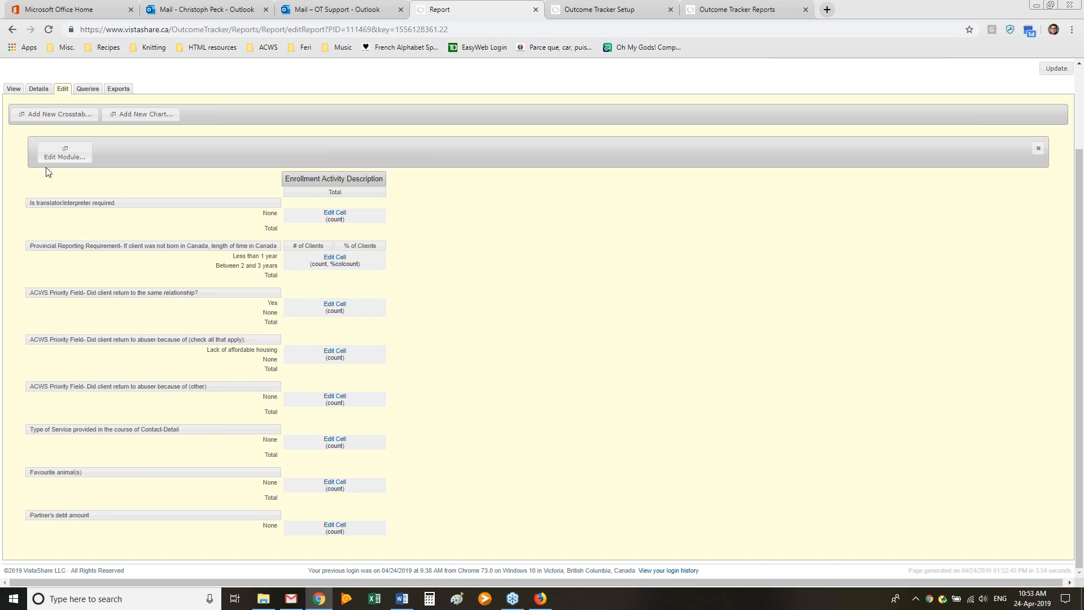
left_click(9, 87)
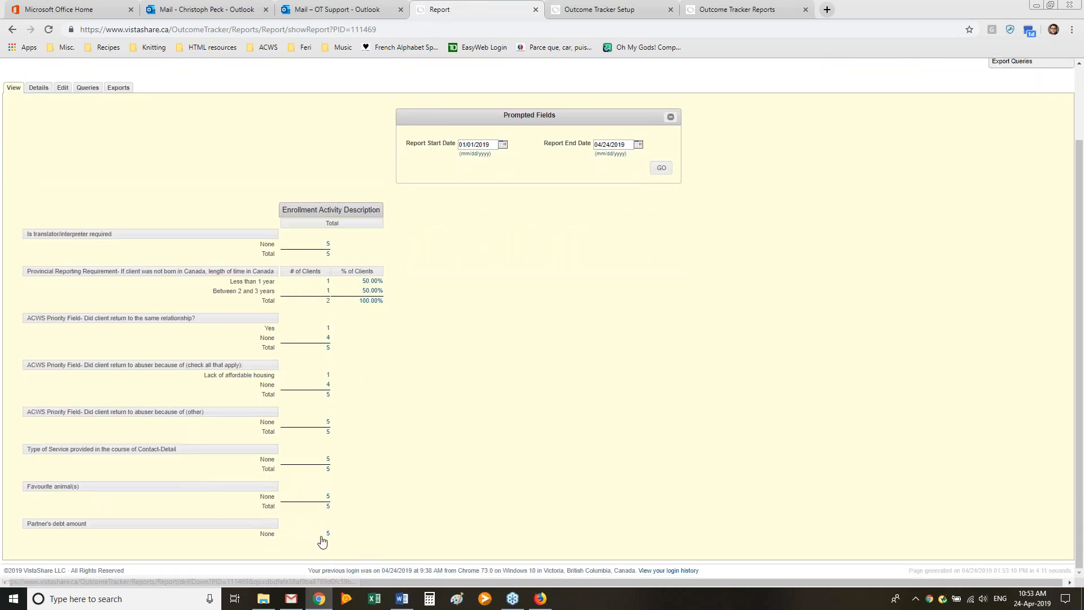
scroll(330, 541, "up", 2)
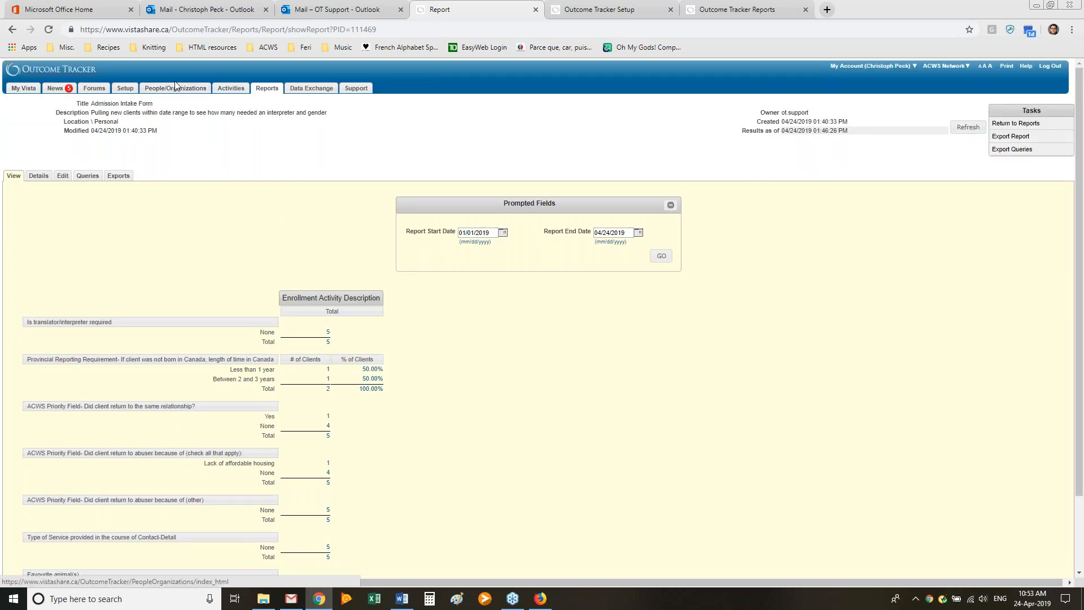
scroll(285, 357, "down", 1)
scroll(285, 358, "down", 2)
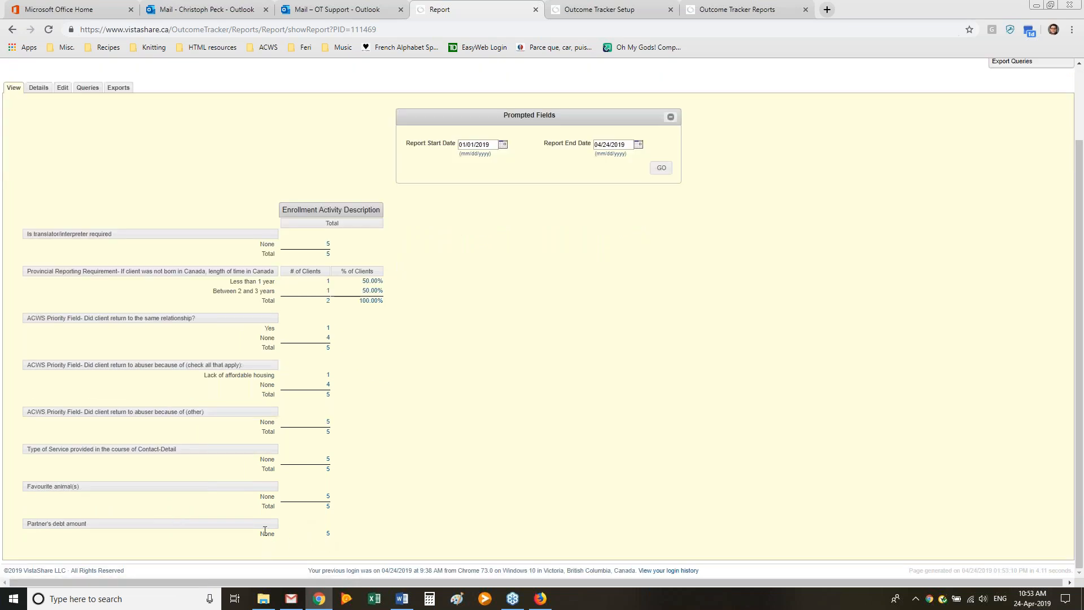
scroll(129, 309, "up", 3)
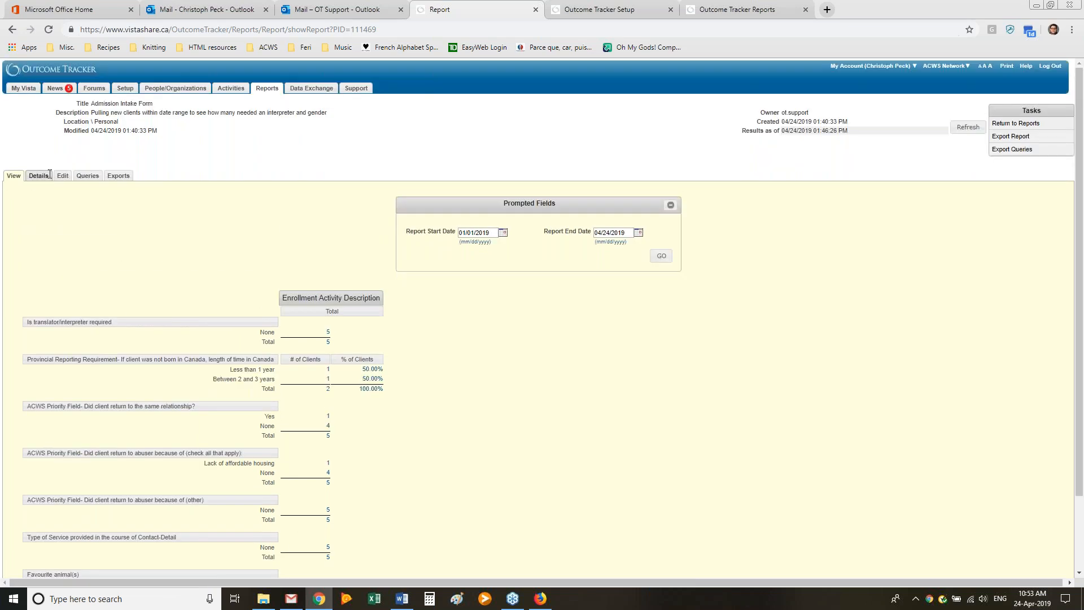
Step: Open the Partner's debt amount cell of the crosstab for editing and add a Sum operation beside its Count
left_click(64, 176)
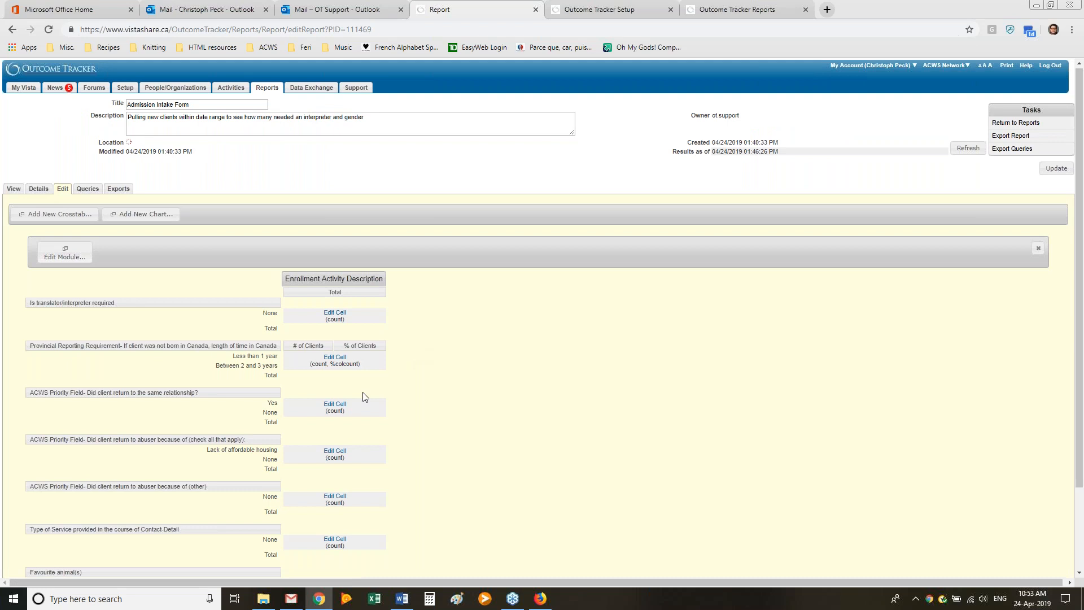
scroll(338, 452, "down", 3)
left_click(335, 525)
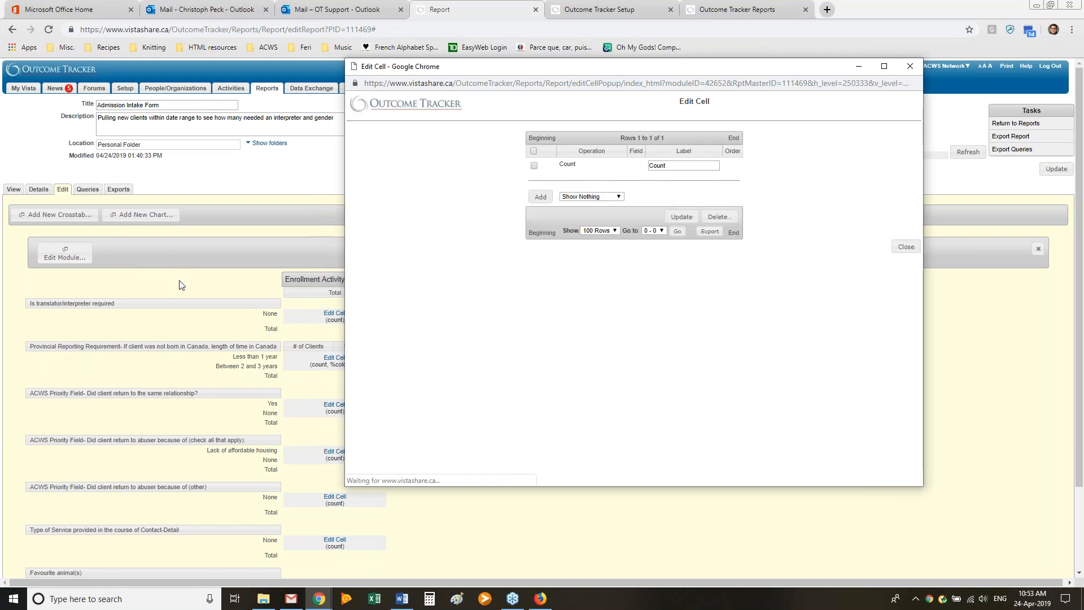
left_click(163, 305)
scroll(325, 435, "down", 2)
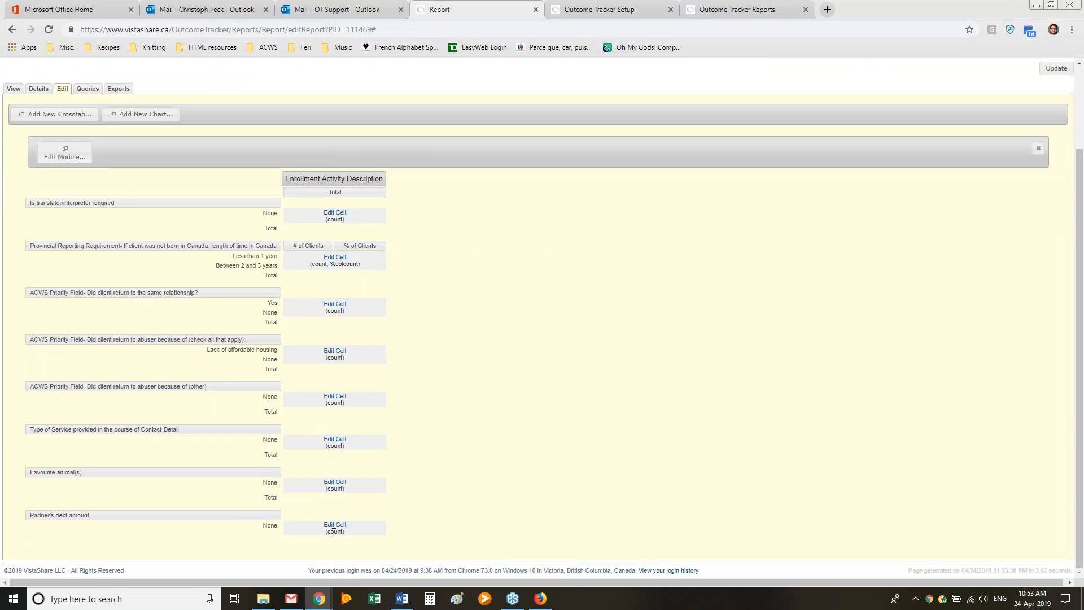
mouse_move(319, 598)
left_click(377, 542)
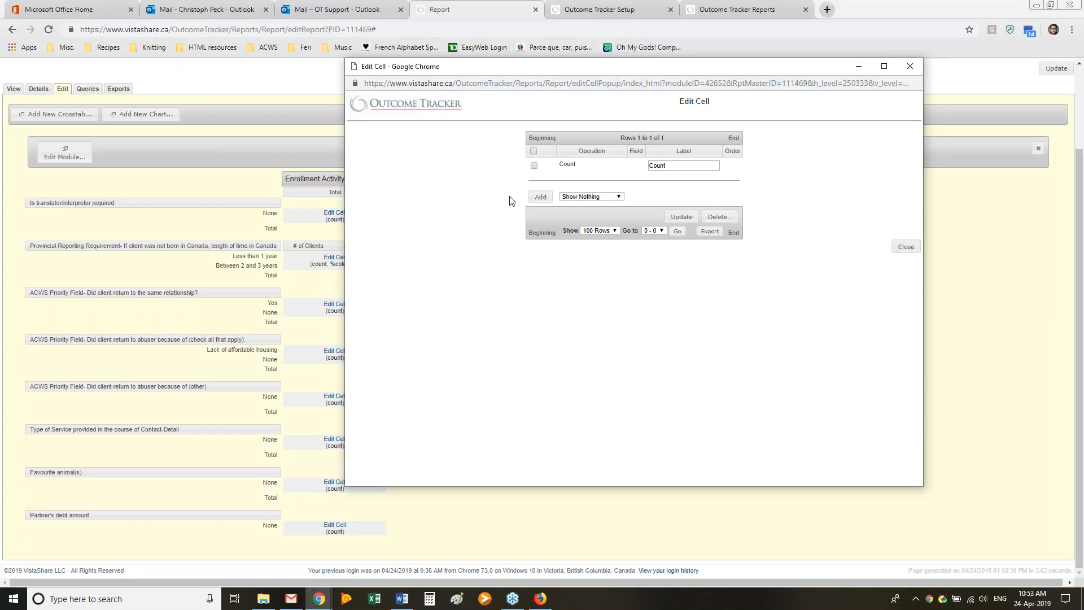
left_click(602, 198)
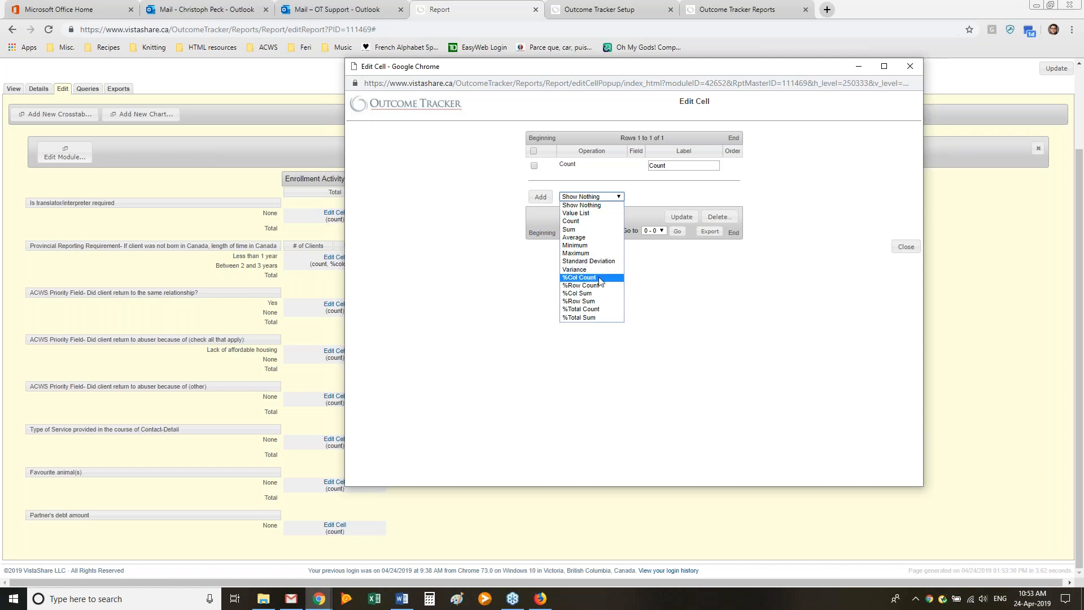
left_click(582, 230)
left_click(540, 196)
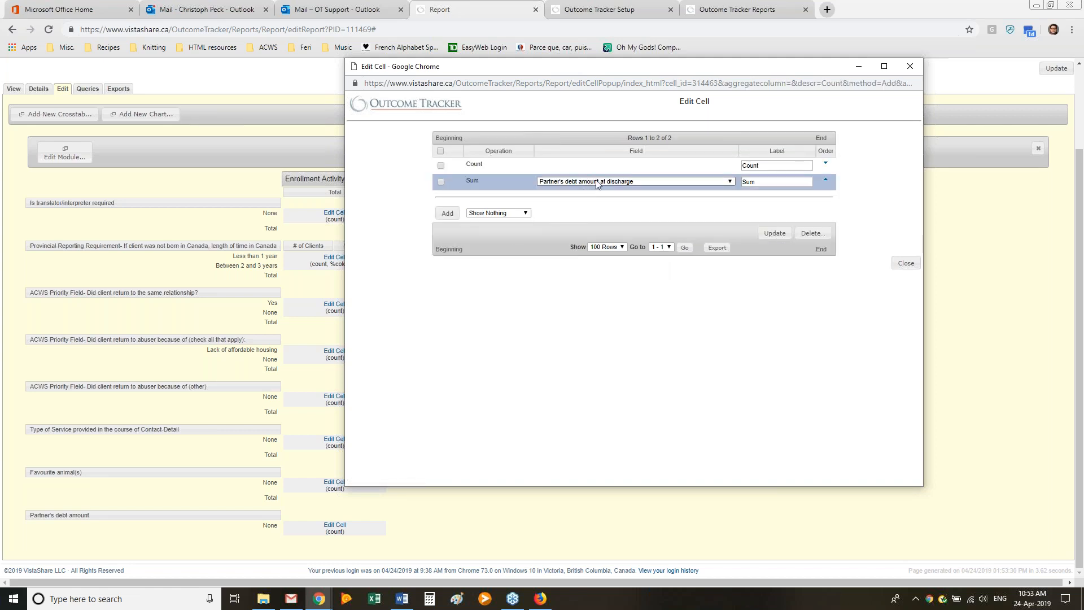
Step: Set the Sum operation's field to Partner's debt amount, save the cell, and close the cell editor
left_click(597, 182)
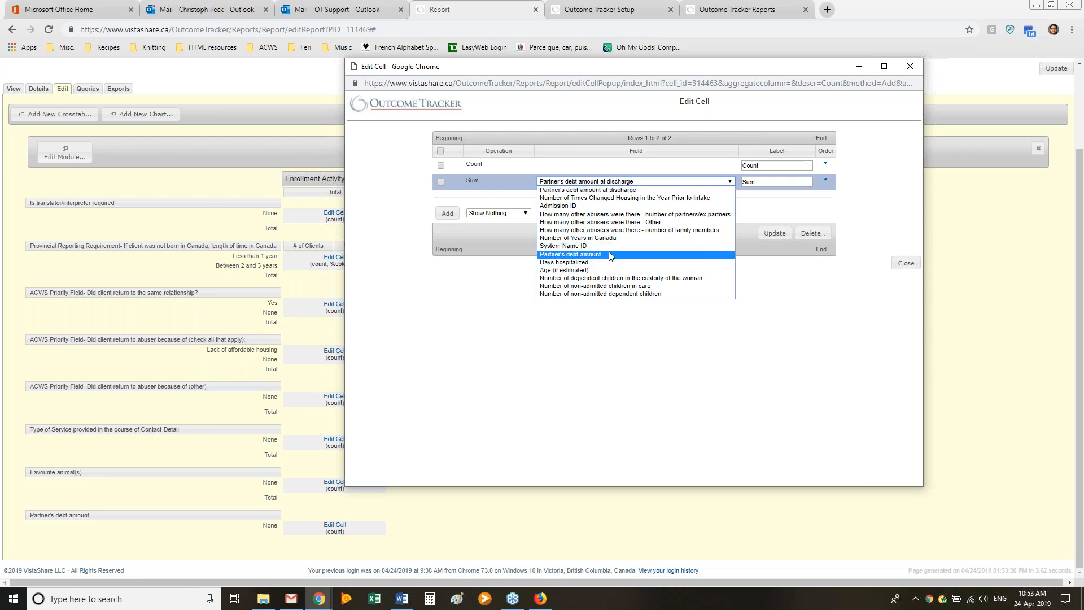
left_click(590, 254)
left_click(592, 182)
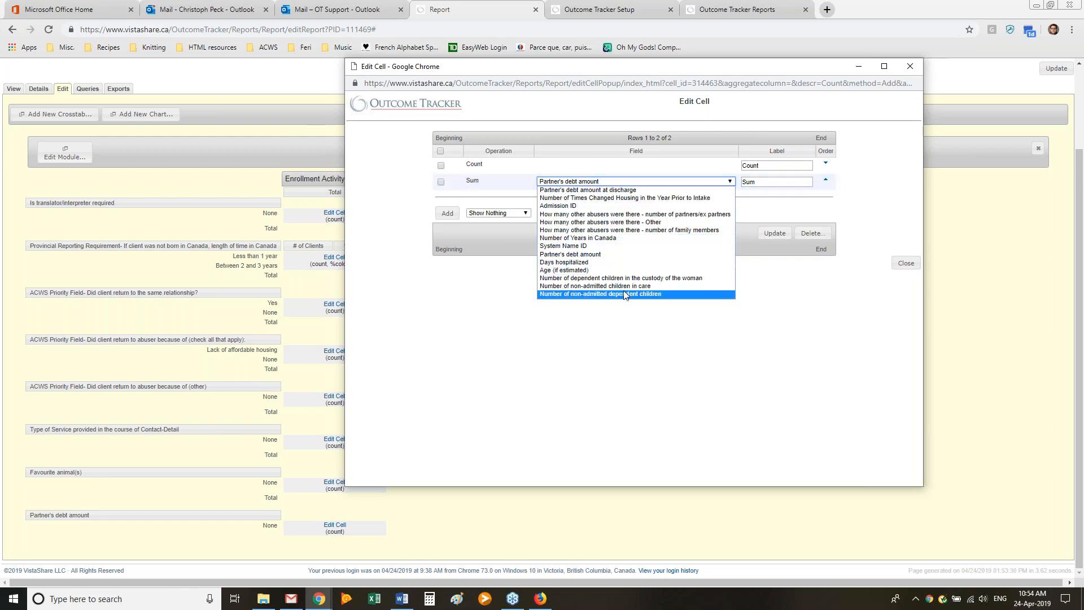
left_click(620, 254)
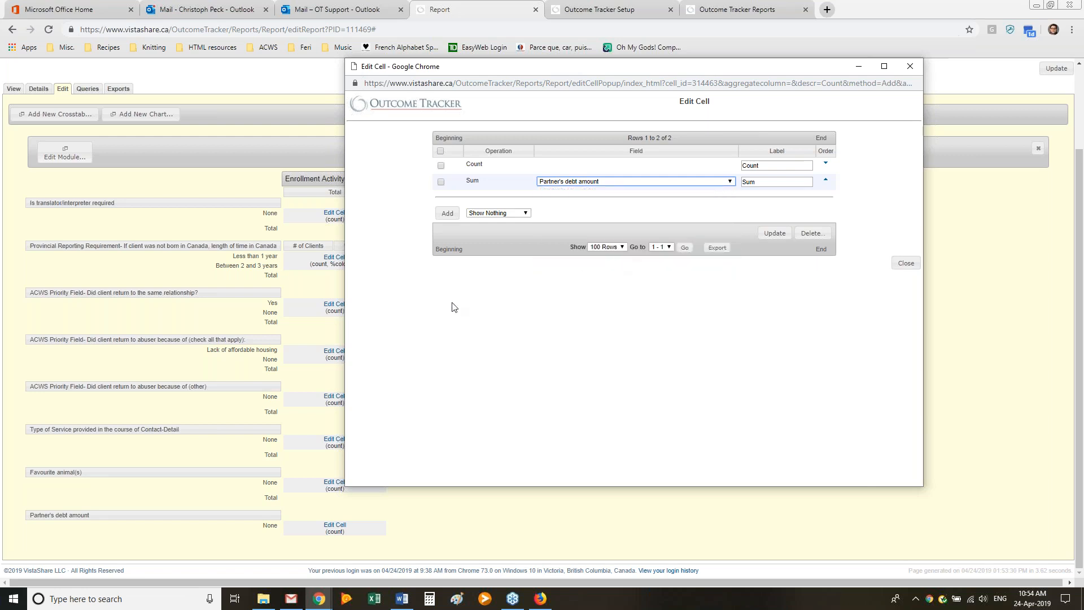
left_click(112, 338)
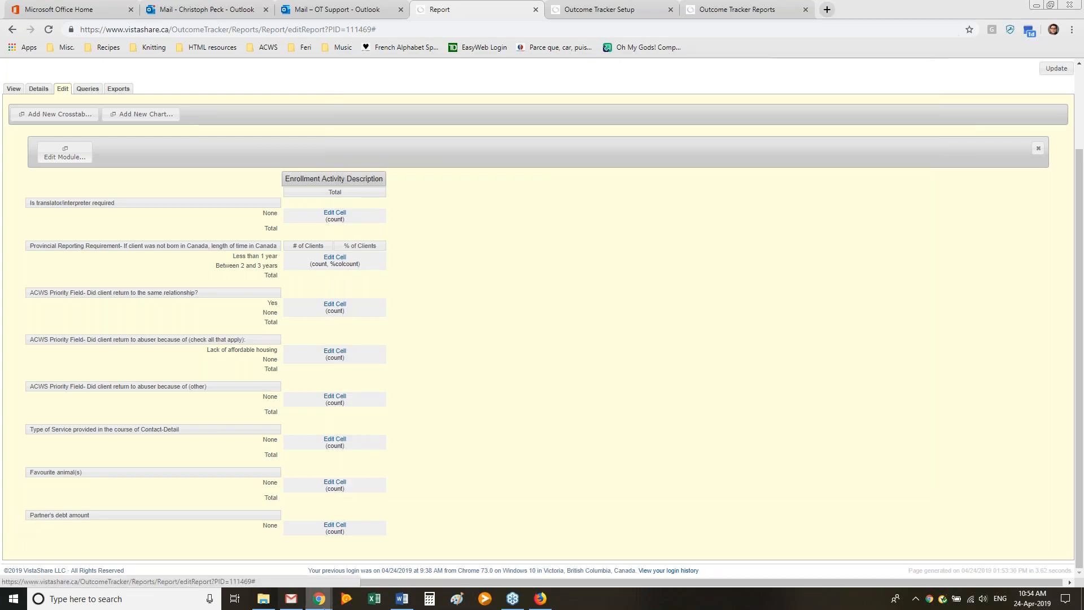
mouse_move(319, 598)
left_click(398, 539)
left_click(778, 234)
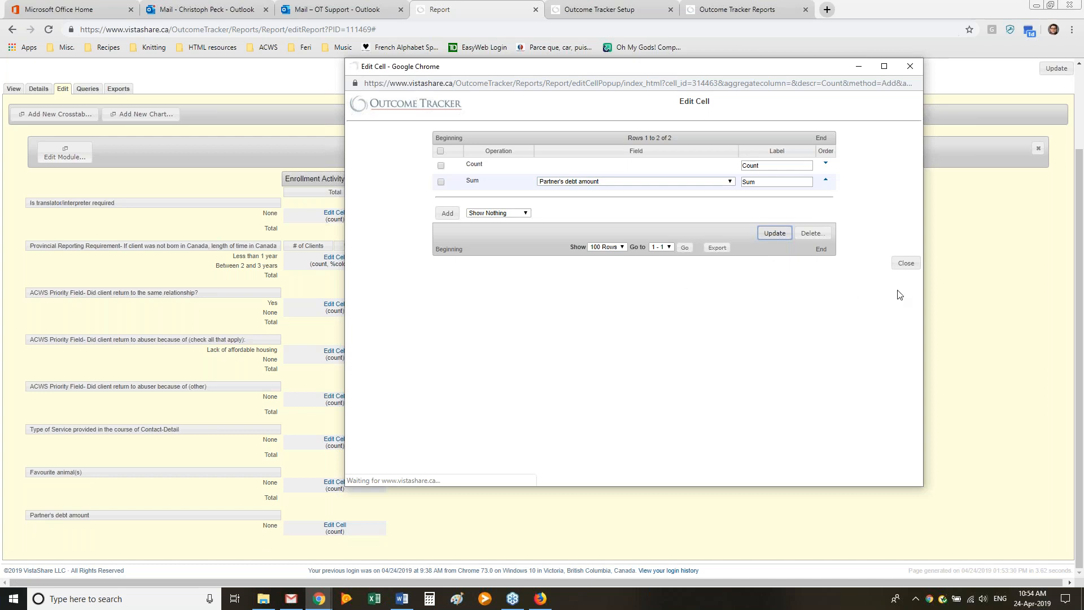
left_click(915, 264)
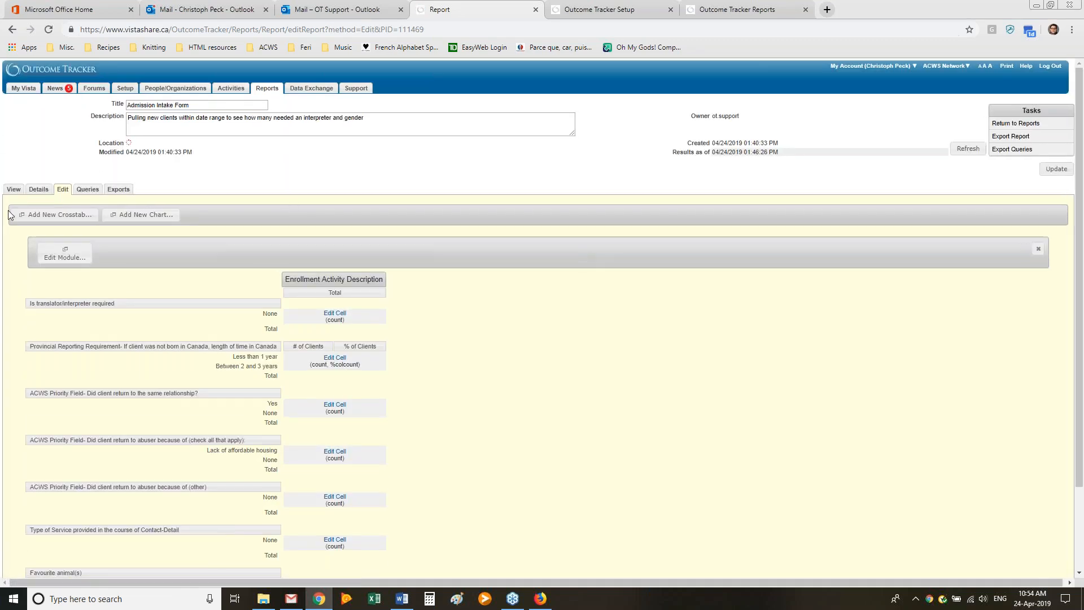
Step: View the report results and check the Count and Sum columns for Partner's debt amount
left_click(16, 191)
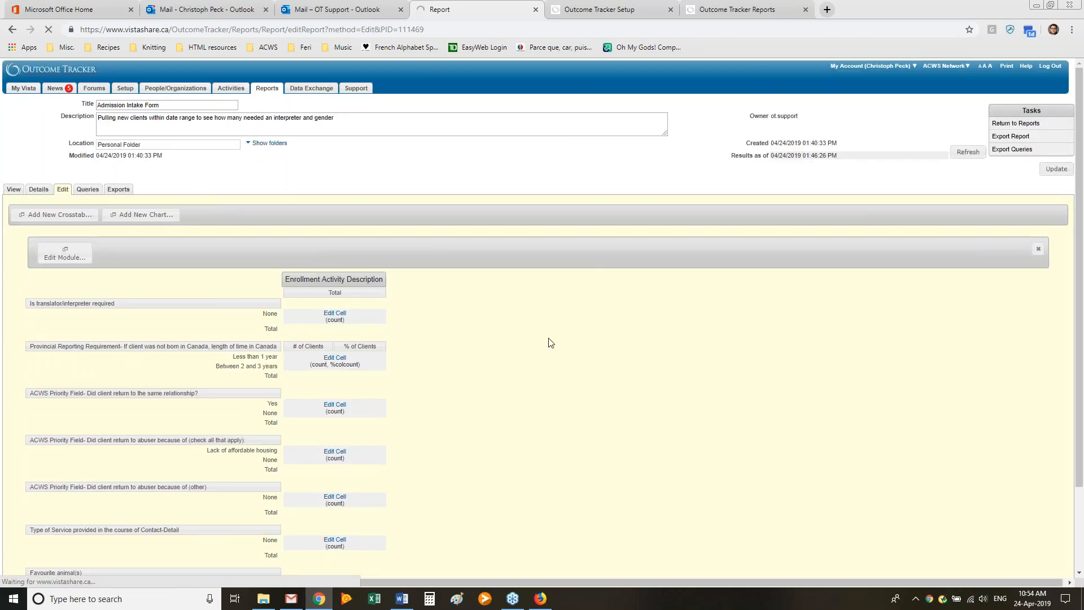
scroll(551, 343, "down", 3)
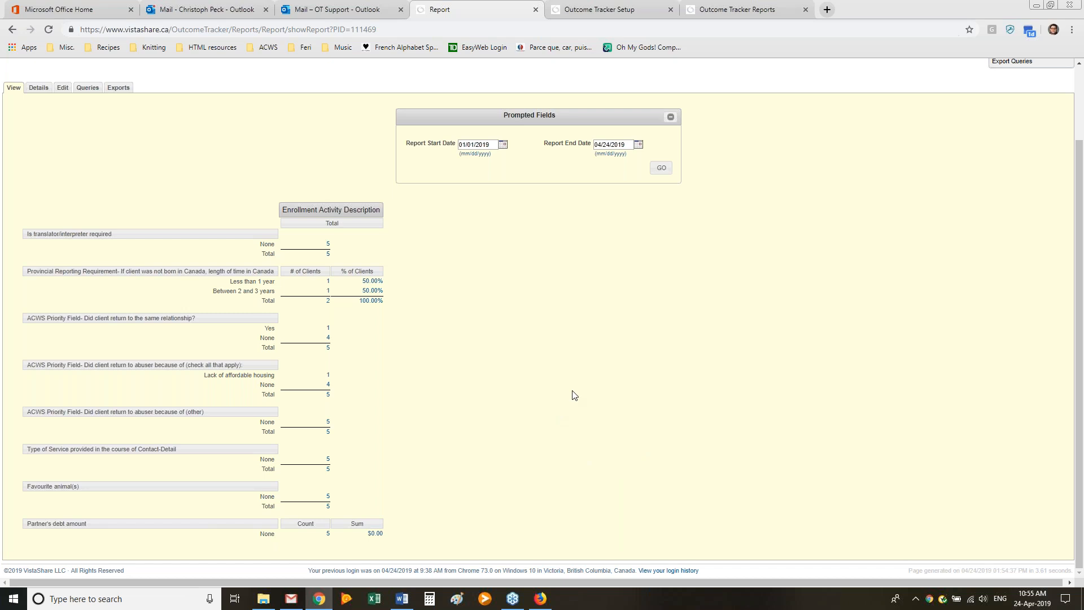
scroll(574, 395, "up", 2)
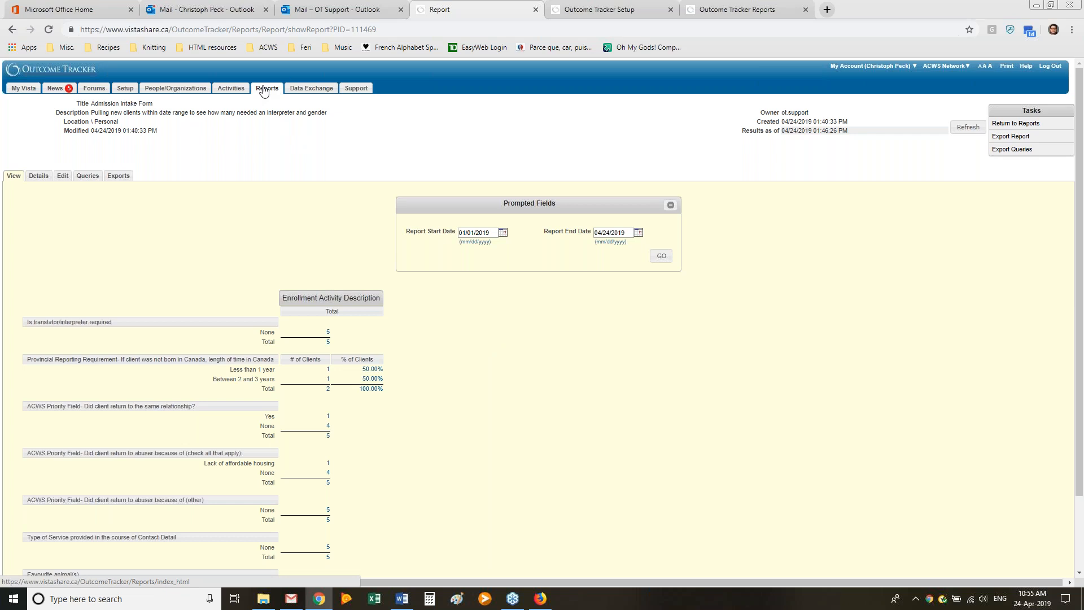
Step: Close the extra Outcome Tracker Setup and Outcome Tracker Reports pages and return to the main Reports area
left_click(671, 10)
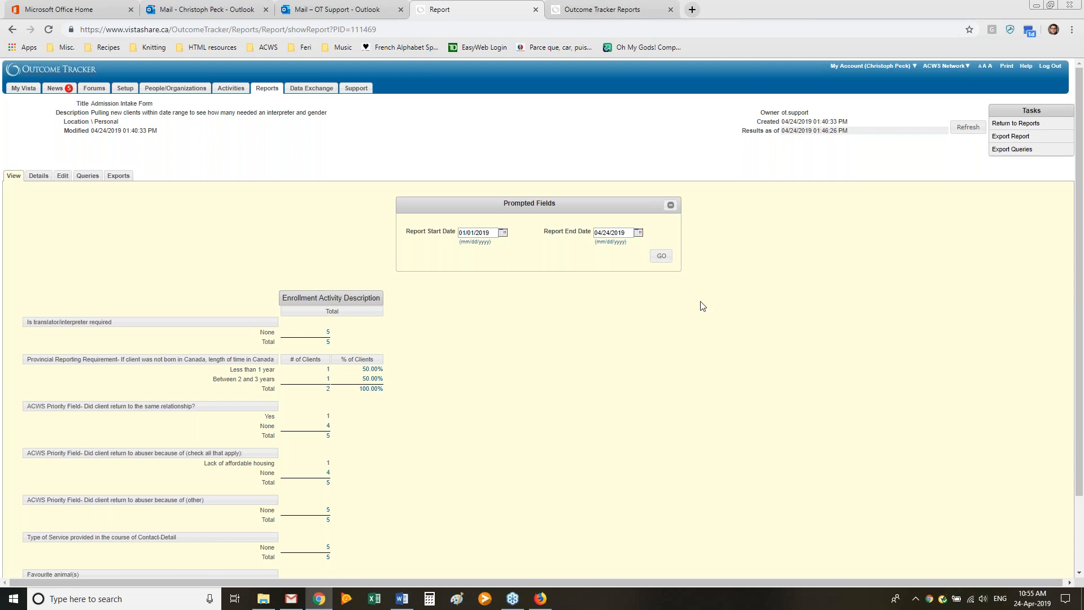
left_click(671, 9)
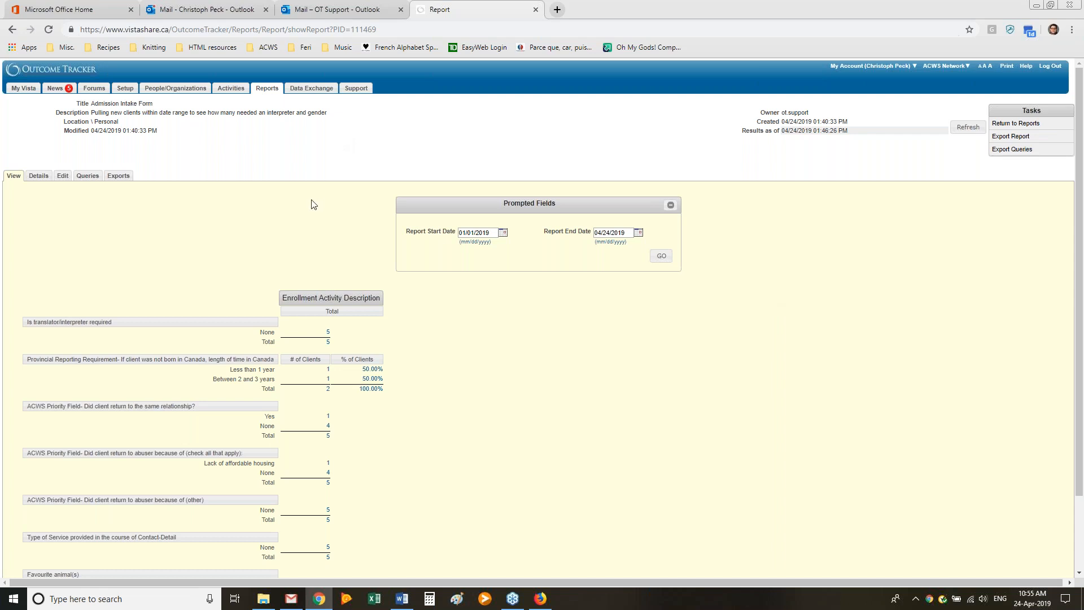
left_click(259, 94)
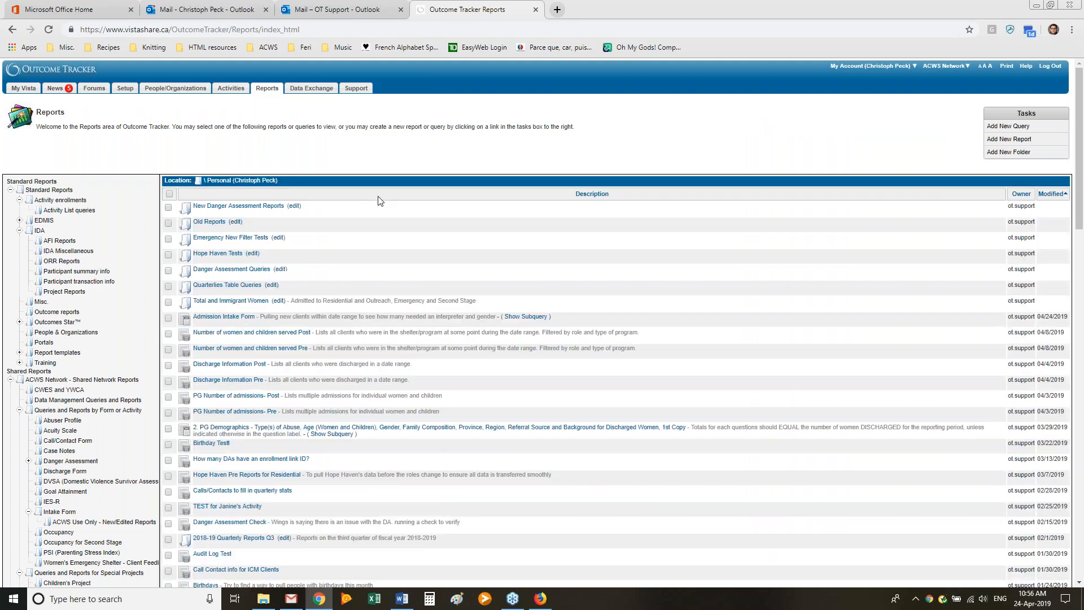
Step: Browse the ACWS shared network reports for external partners to the 2018-19 Annual Stats Emergency Shelters folder and sort it by description
scroll(237, 215, "down", 4)
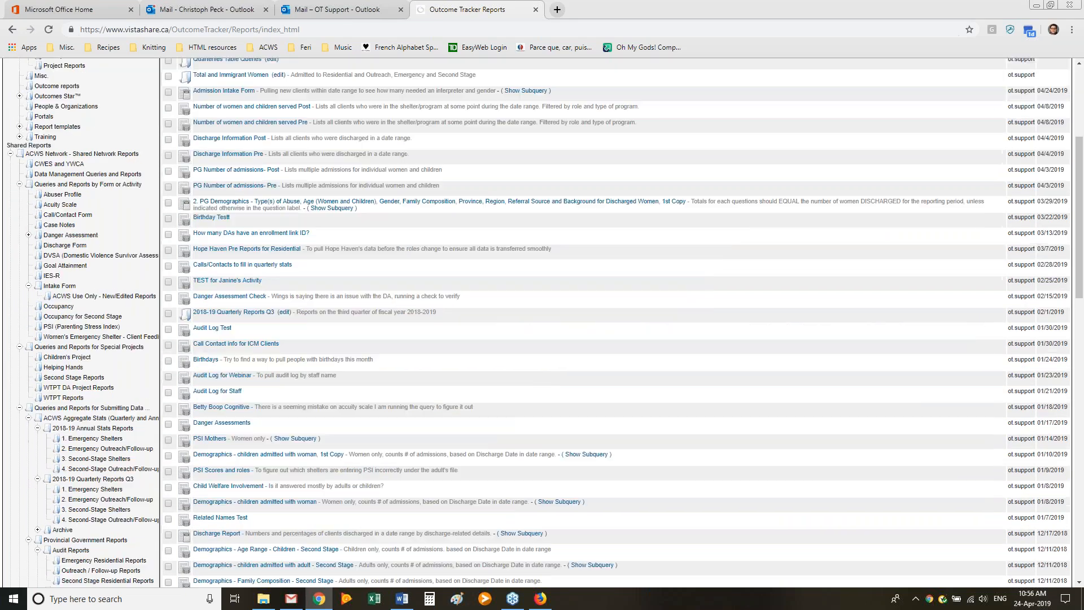
left_click(82, 158)
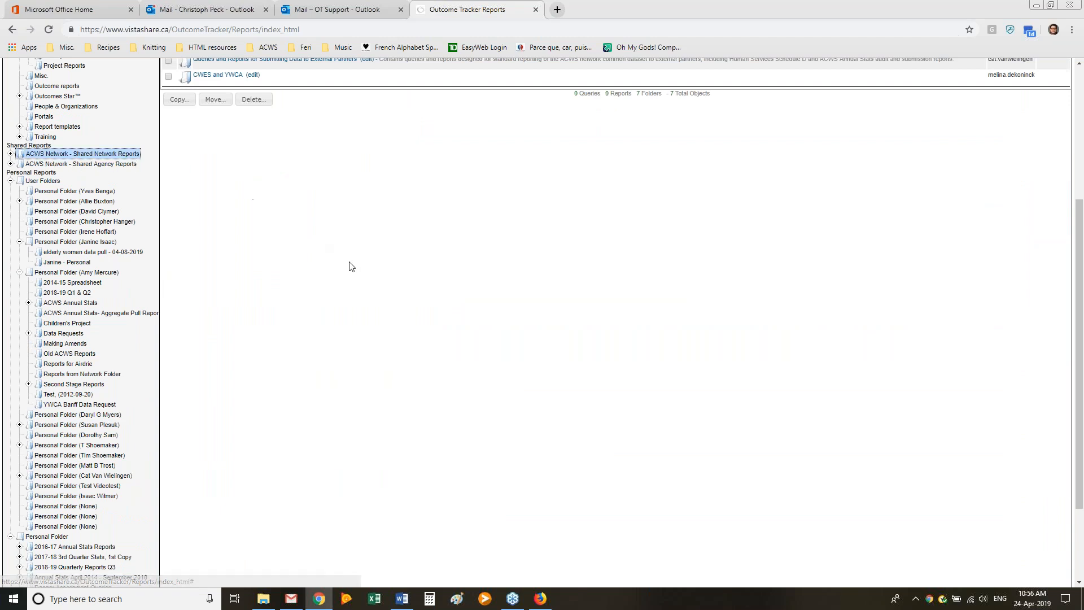
scroll(350, 266, "up", 4)
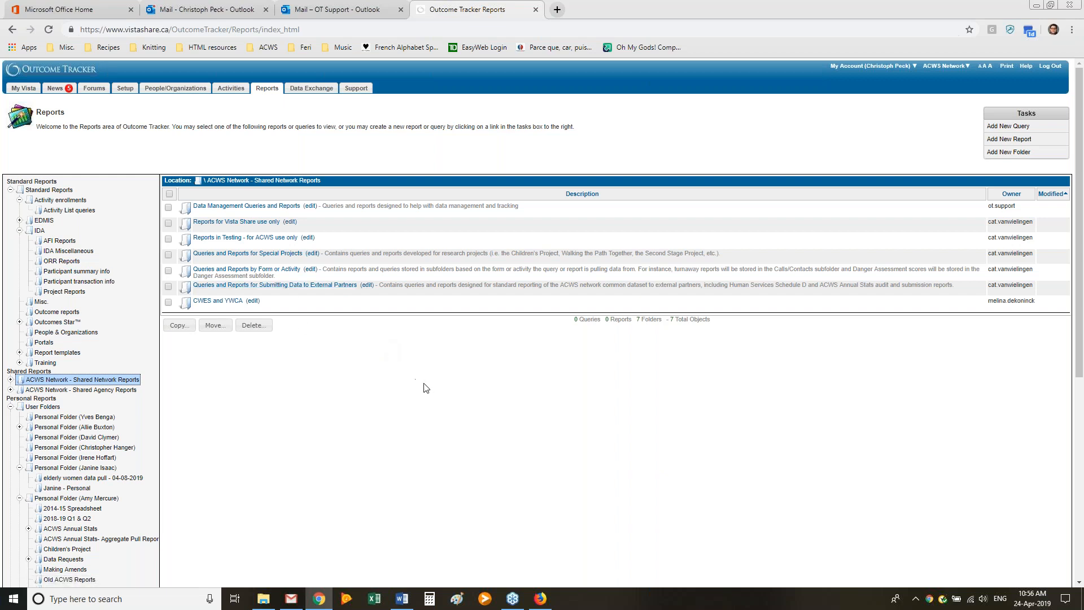
left_click(319, 288)
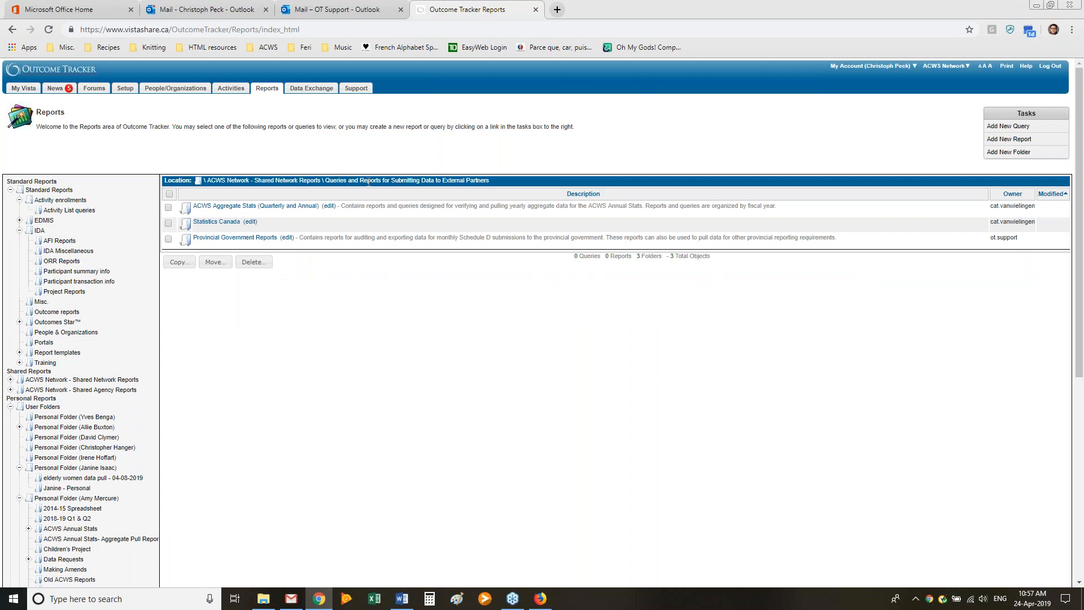
left_click(291, 209)
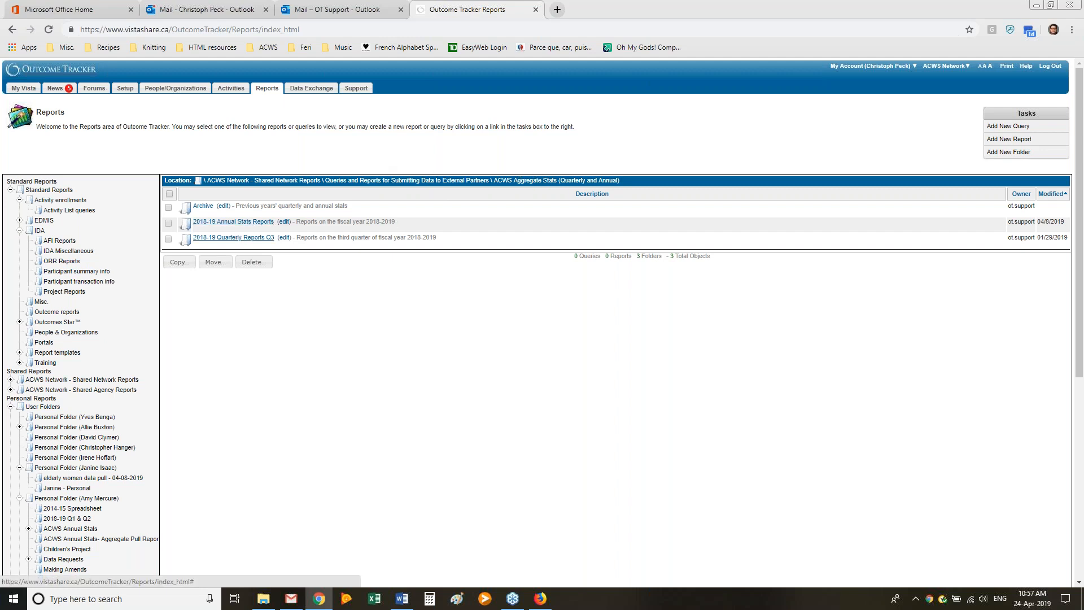
left_click(233, 221)
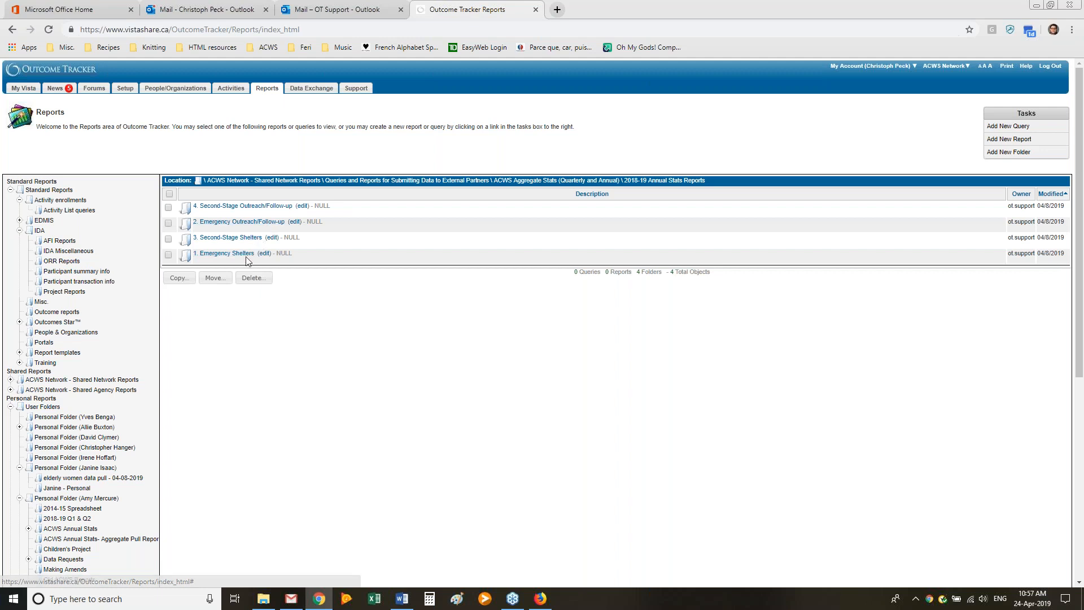
left_click(233, 254)
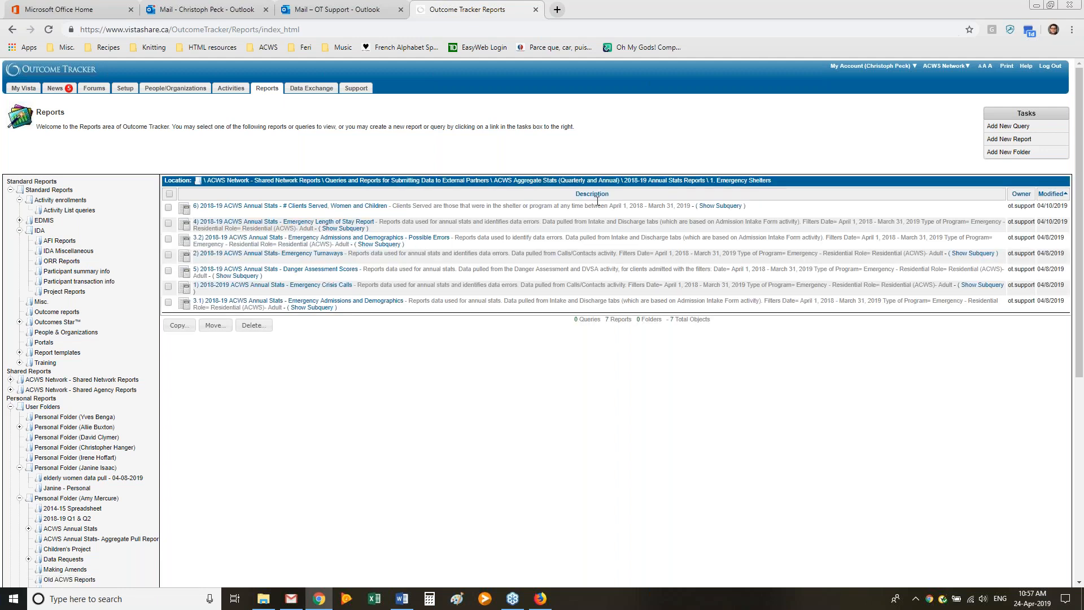
left_click(592, 195)
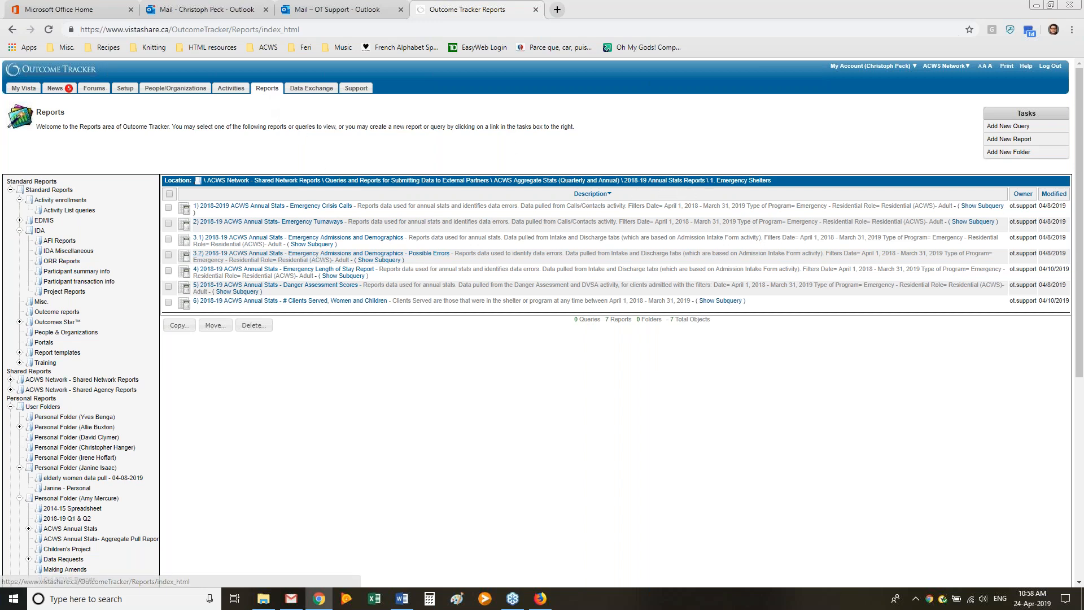
Step: Return to the top level of the ACWS Network - Shared Network Reports folder and look over its subfolders
scroll(325, 315, "down", 1)
scroll(326, 316, "down", 6)
scroll(259, 314, "up", 4)
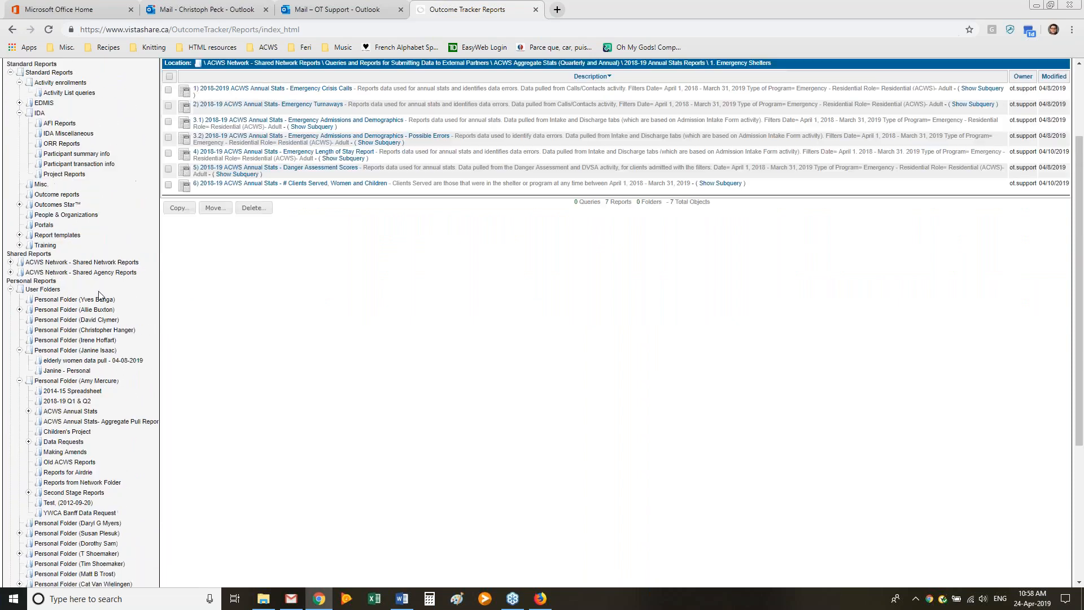
left_click(50, 262)
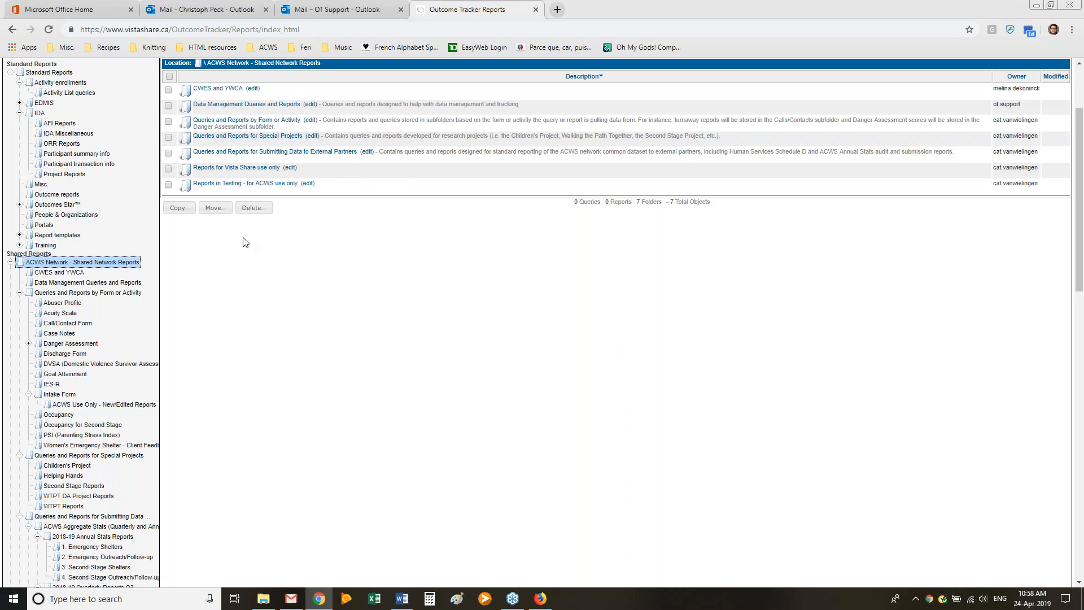
scroll(242, 240, "up", 1)
scroll(243, 238, "up", 1)
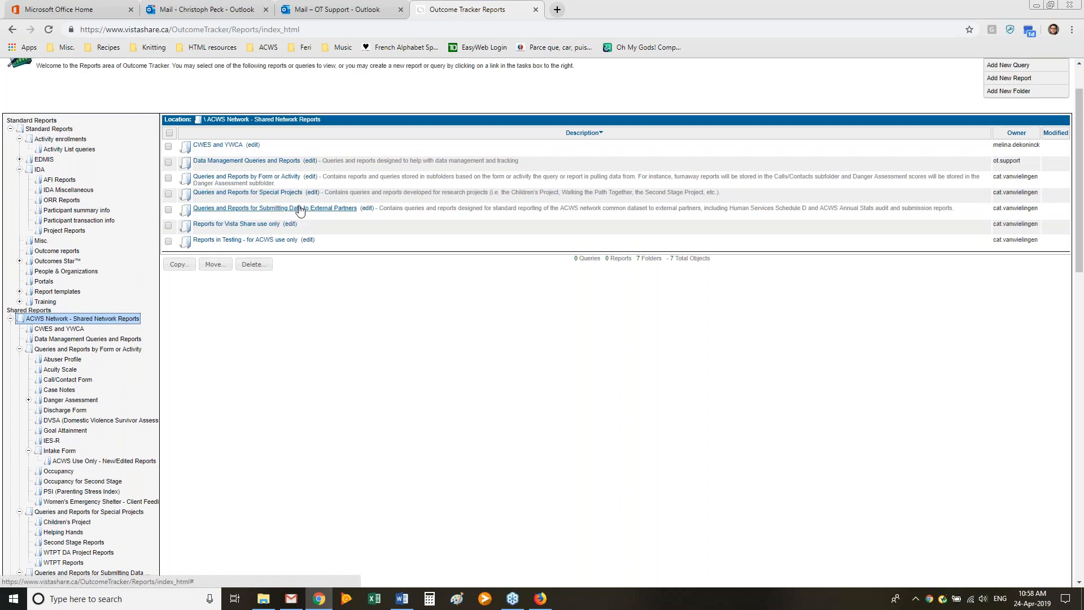
Step: Browse the external partner reports to the Emergency Residential Reports folder within the Provincial Government audit reports
left_click(300, 209)
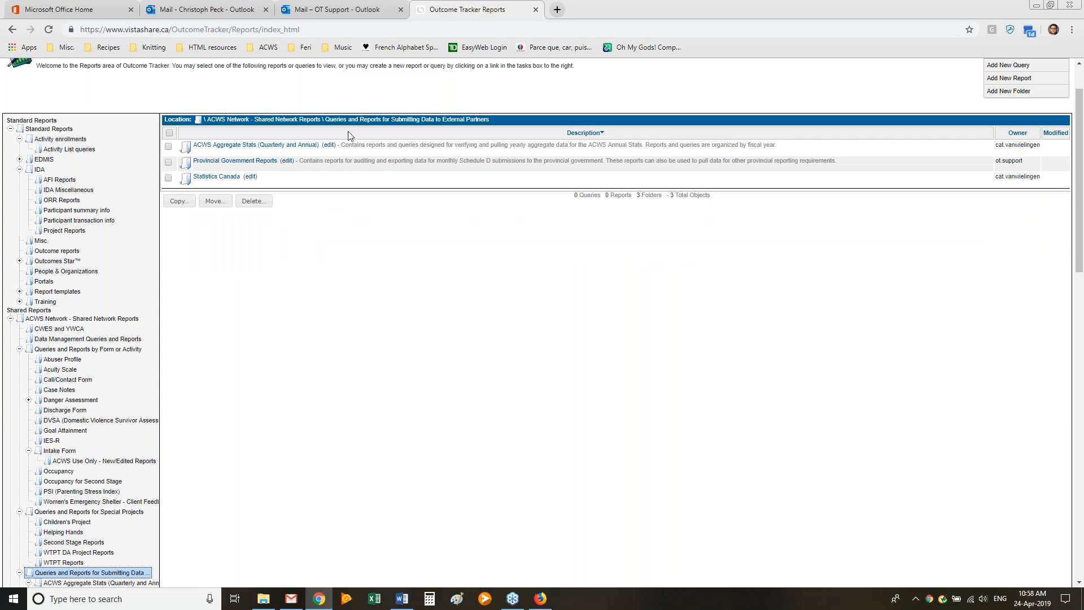
left_click(227, 163)
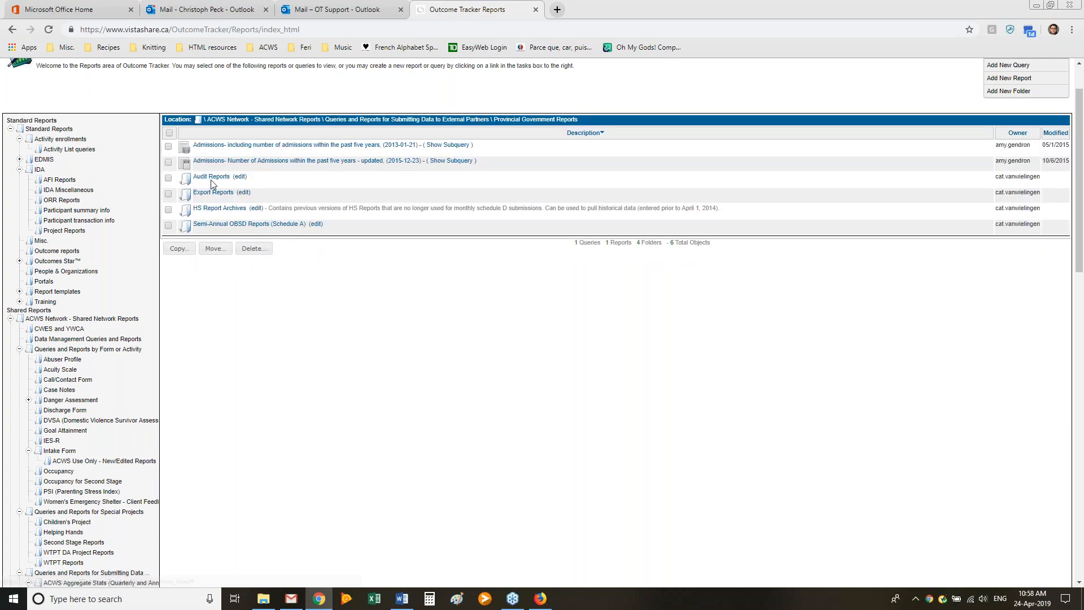
left_click(214, 177)
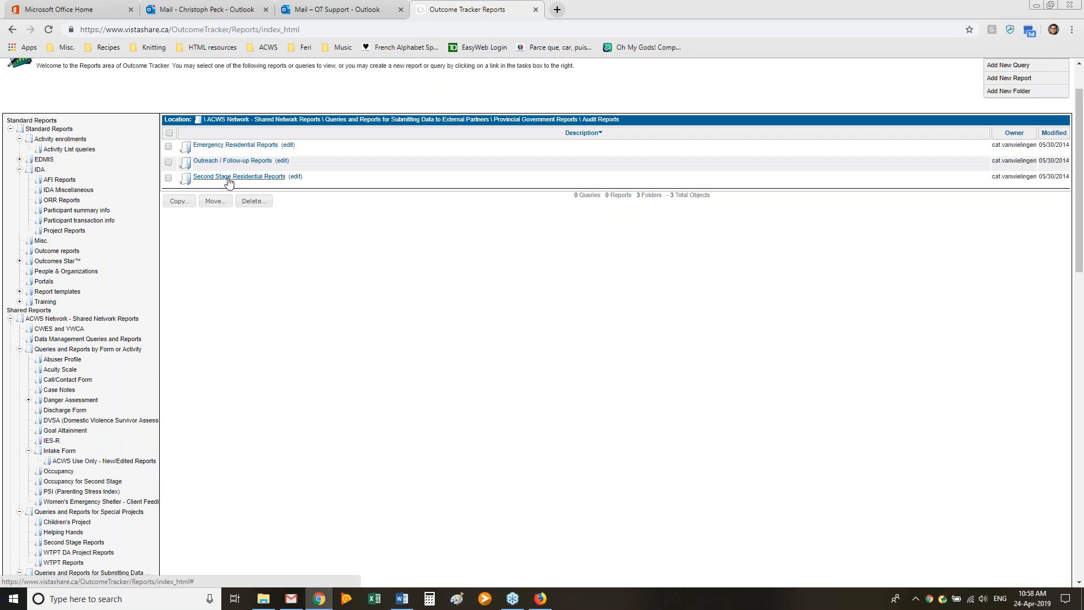
left_click(256, 146)
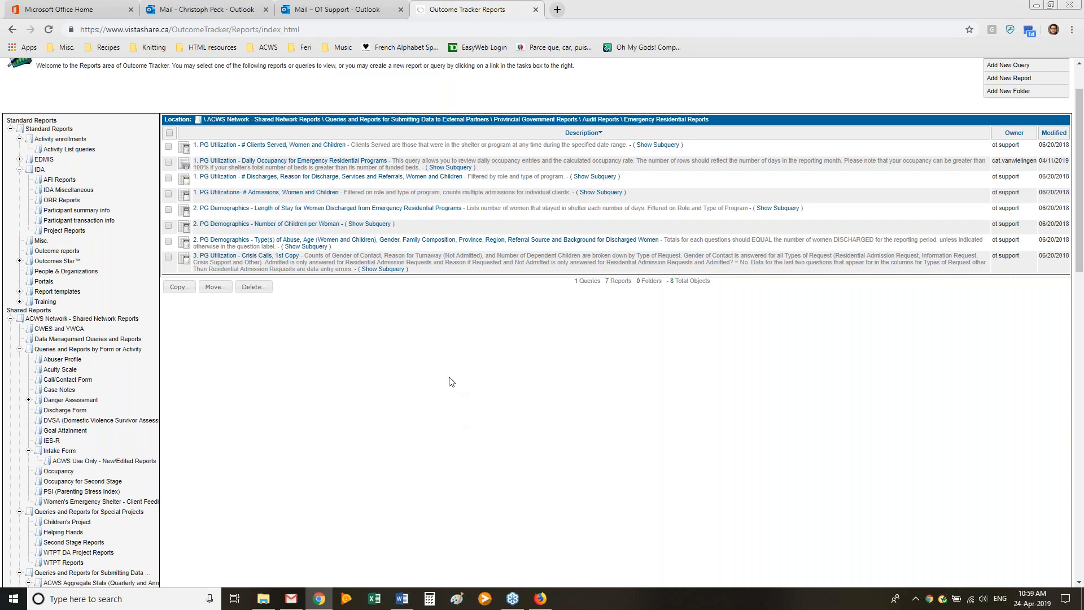
Step: Go back to the Provincial Government Reports folder and view its Export Reports subfolder
scroll(253, 354, "down", 1)
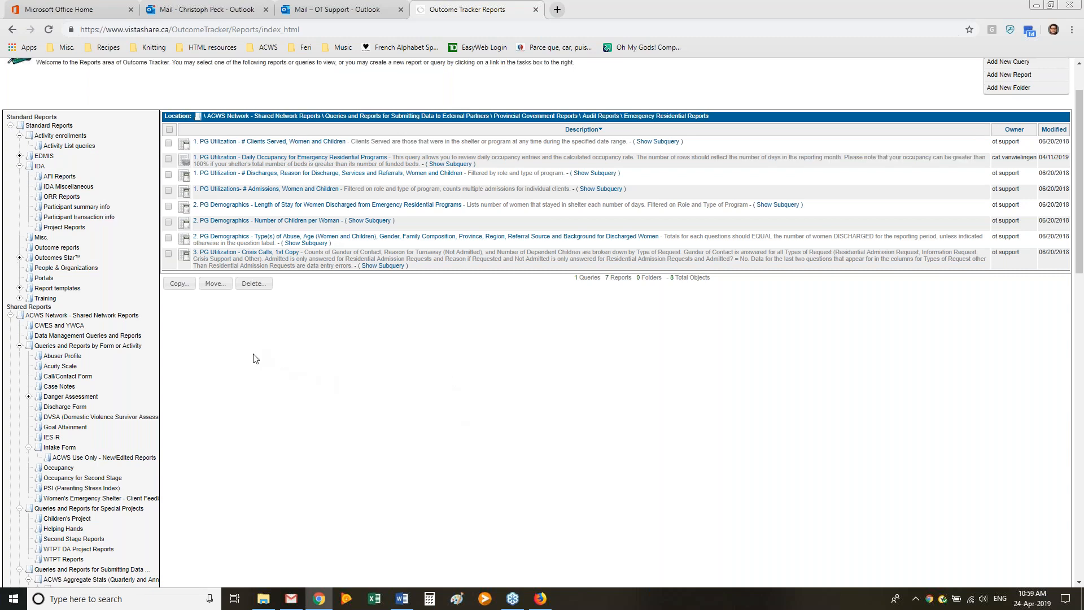
scroll(175, 417, "down", 4)
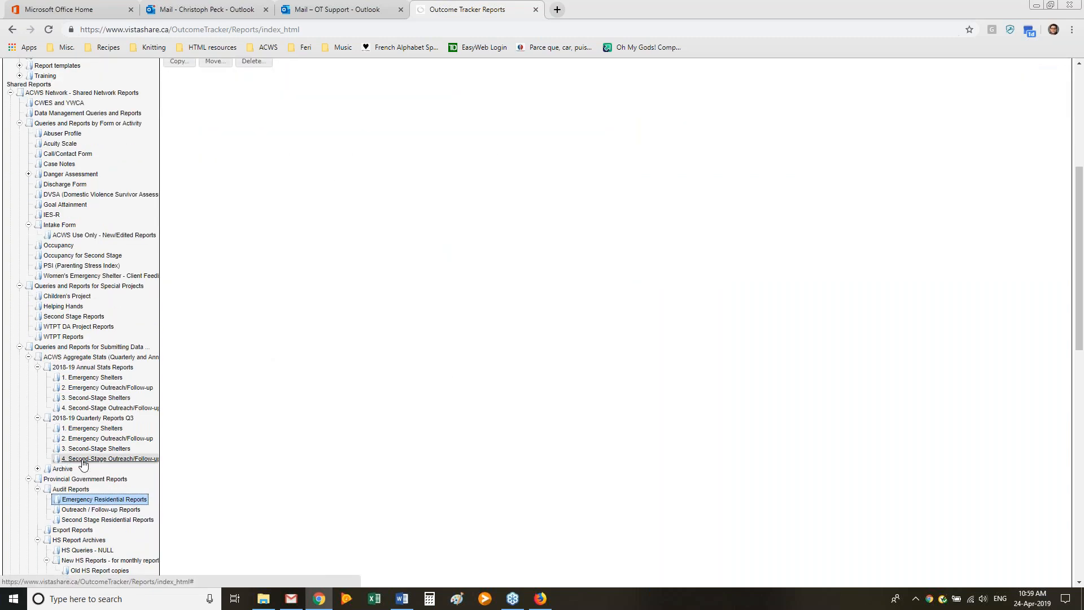
scroll(83, 464, "down", 2)
double_click(85, 366)
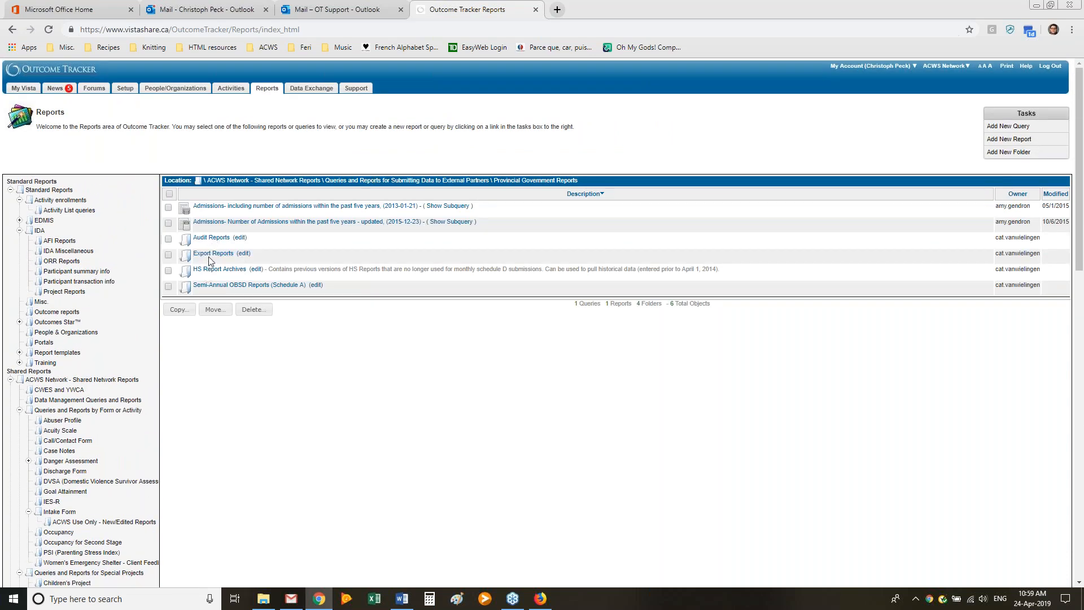
left_click(218, 254)
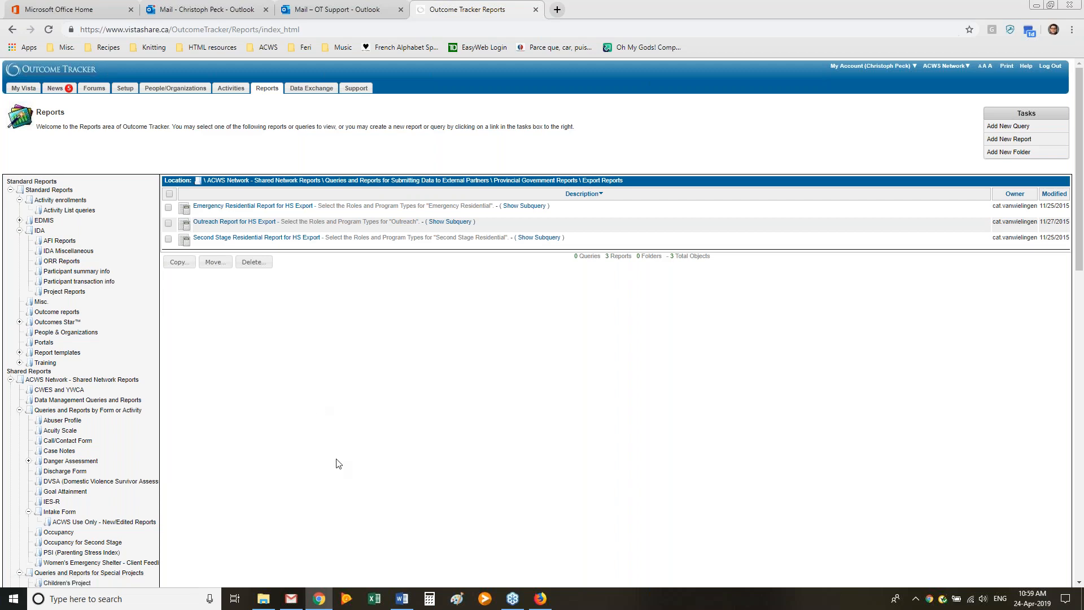
Step: Sort the Personal Folder's contents by most recent modified date and open the Admission Intake Form report
scroll(239, 381, "down", 15)
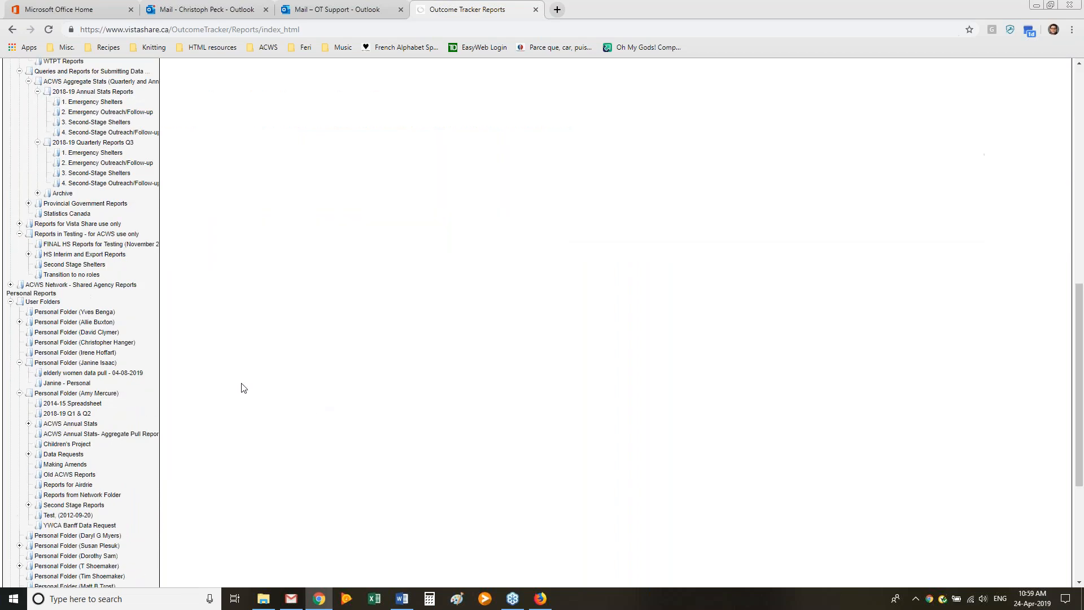
left_click(54, 420)
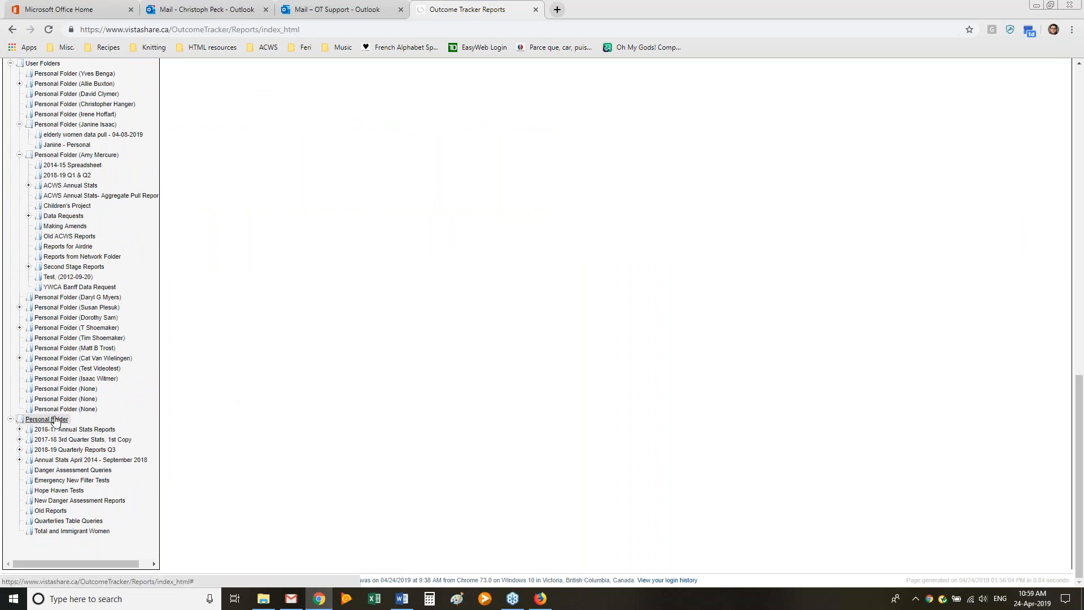
scroll(361, 434, "up", 15)
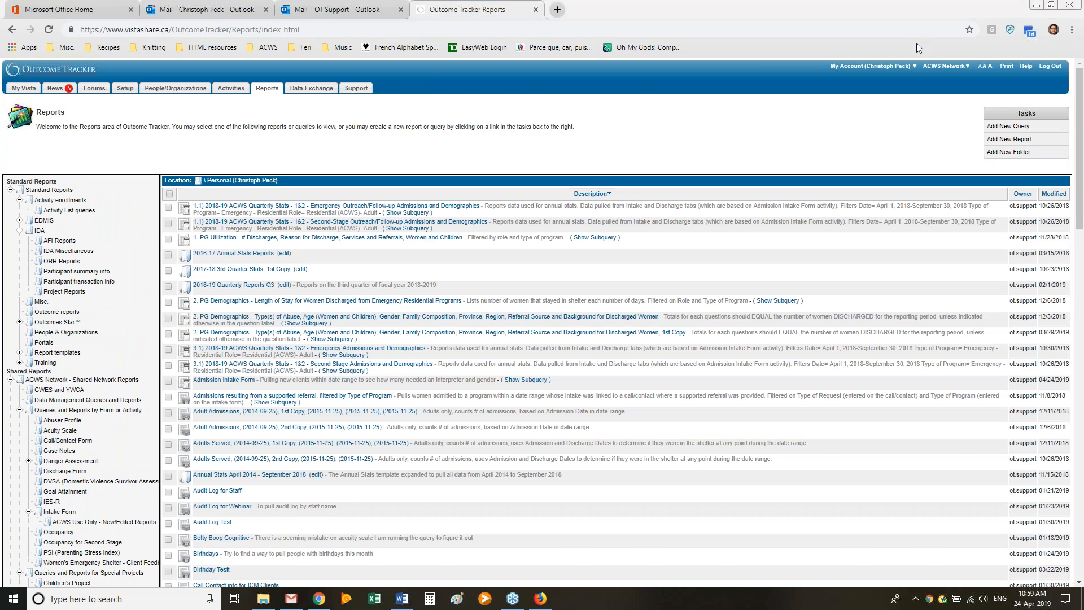
left_click(1053, 193)
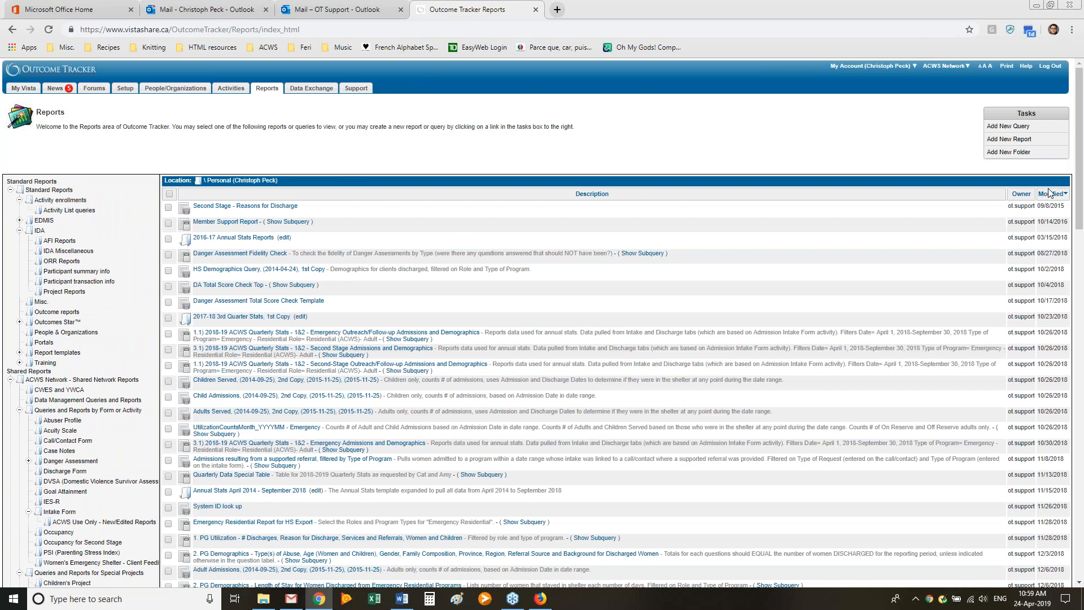
left_click(1054, 193)
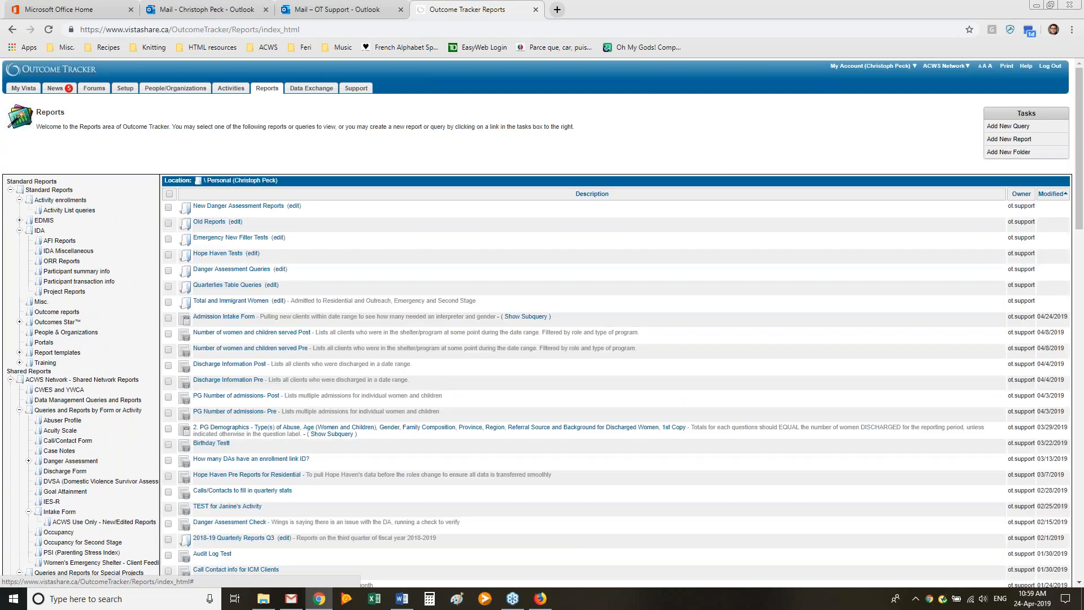
left_click(222, 317)
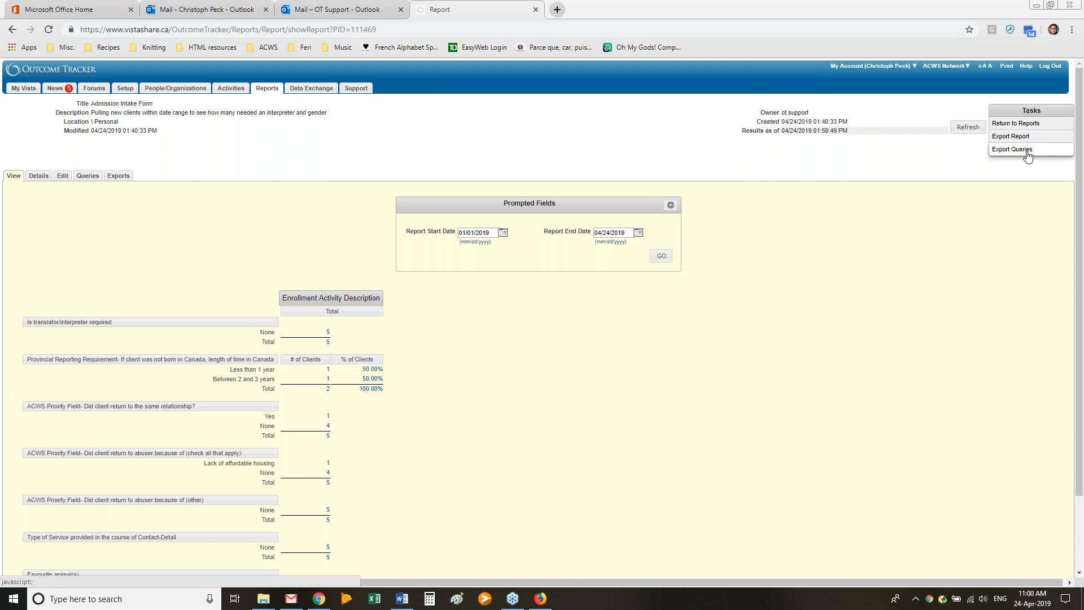
key("ctrl")
key("ctrl")
key("ctrl")
key("ctrl")
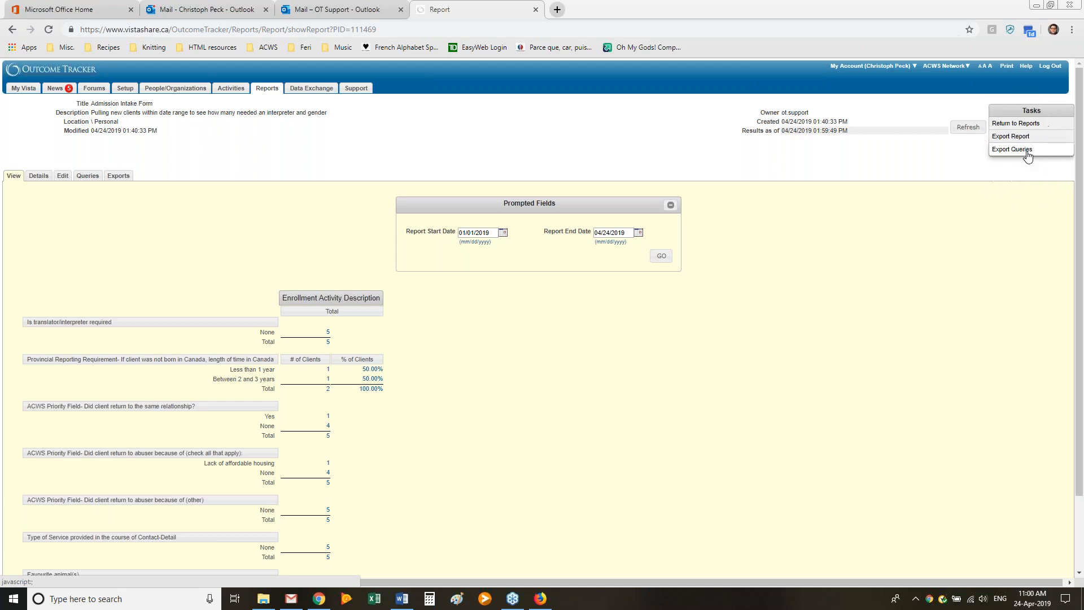